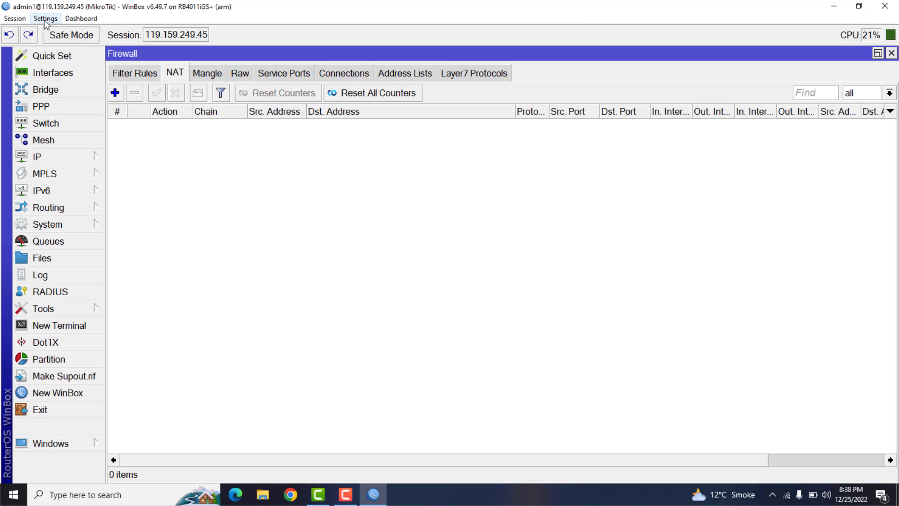
{"action": "left_click", "coordinate": [61, 393]}
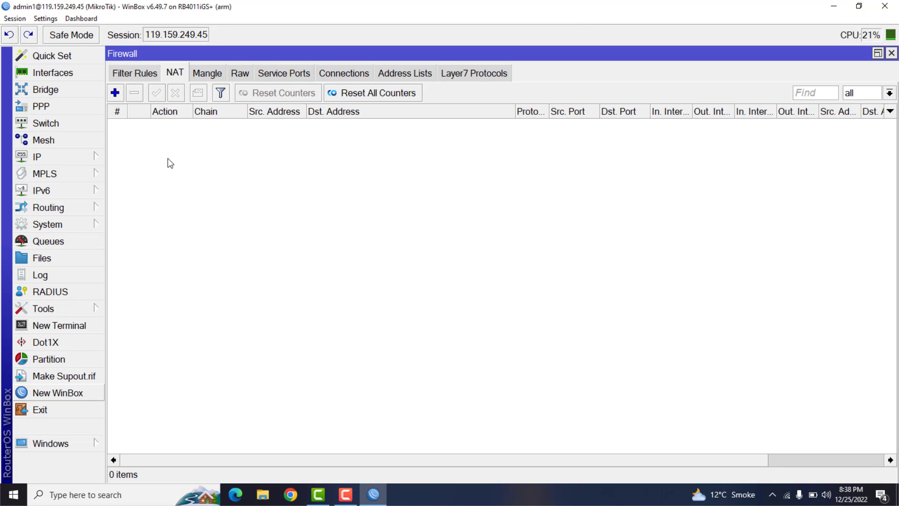
{"action": "left_click_drag", "start_coordinate": [146, 36], "coordinate": [221, 35]}
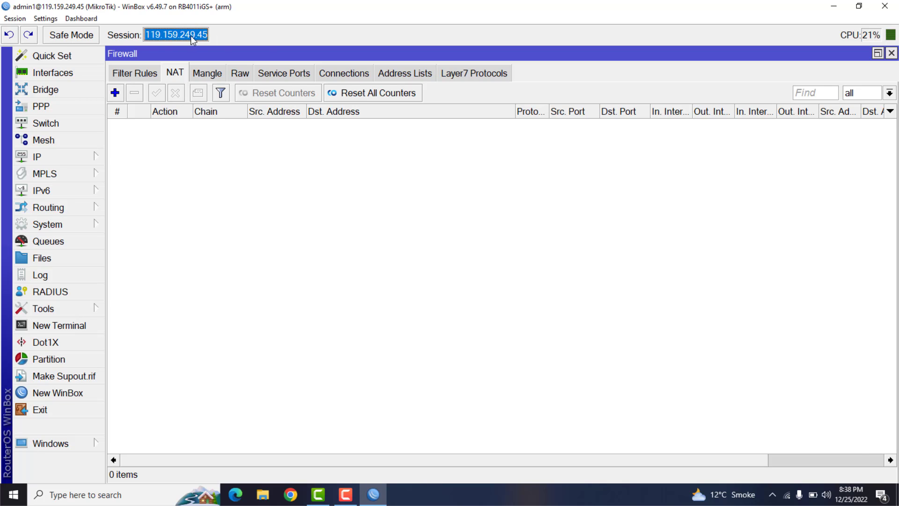
{"action": "right_click", "coordinate": [193, 39]}
{"action": "left_click", "coordinate": [206, 46]}
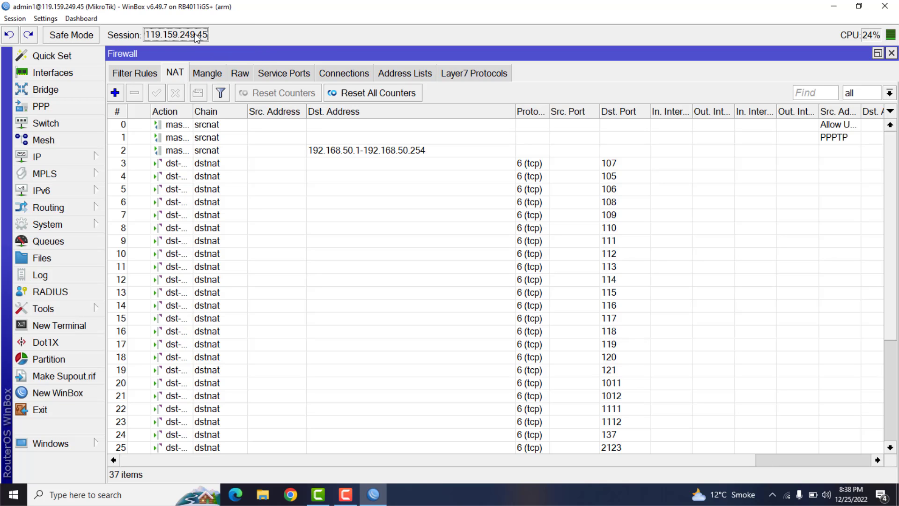
{"action": "left_click", "coordinate": [70, 392]}
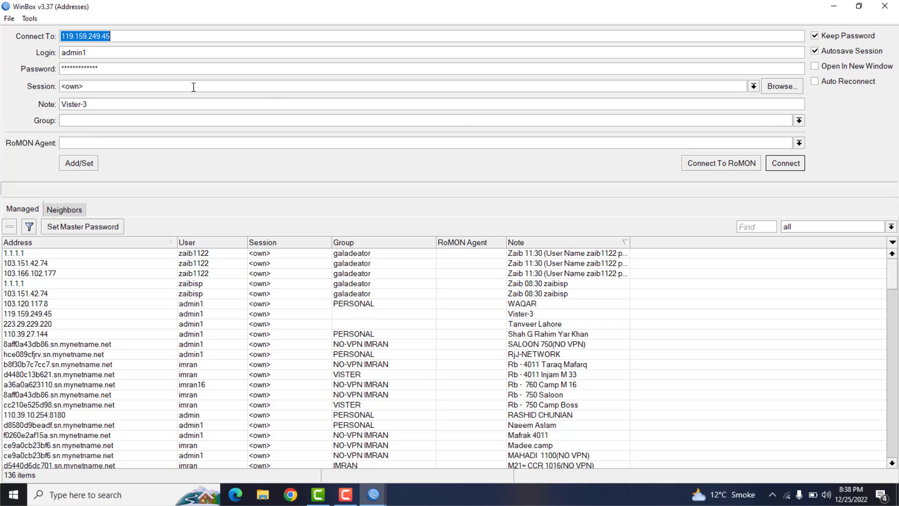
{"action": "left_click", "coordinate": [134, 35]}
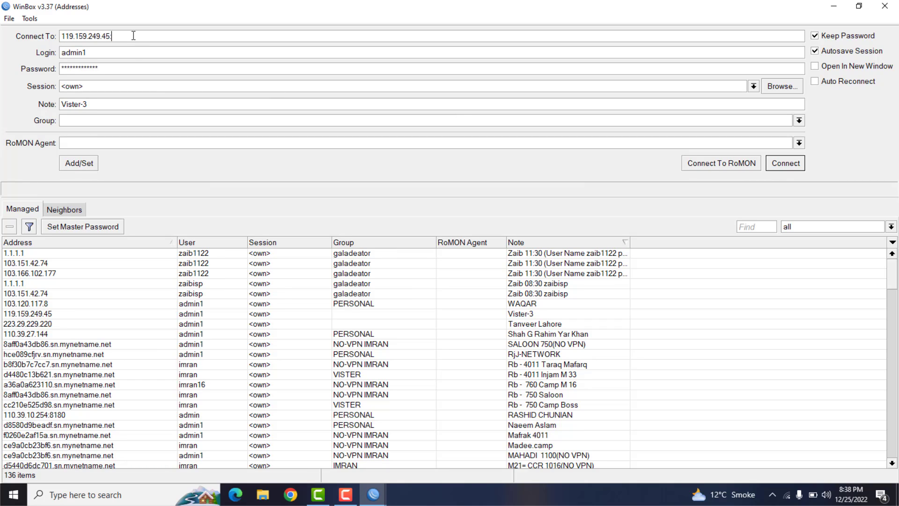
{"action": "type", "text": ":105"}
{"action": "key", "text": "Return"}
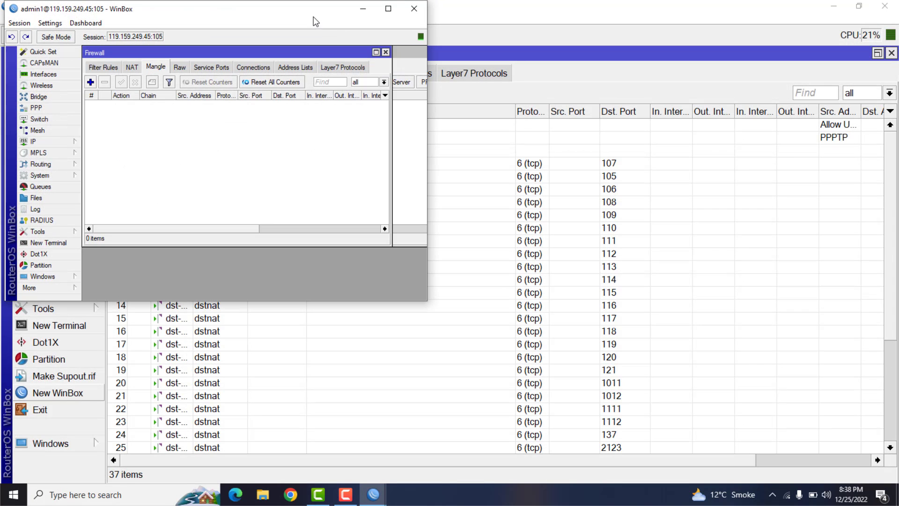
{"action": "left_click_drag", "start_coordinate": [316, 21], "coordinate": [654, 148]}
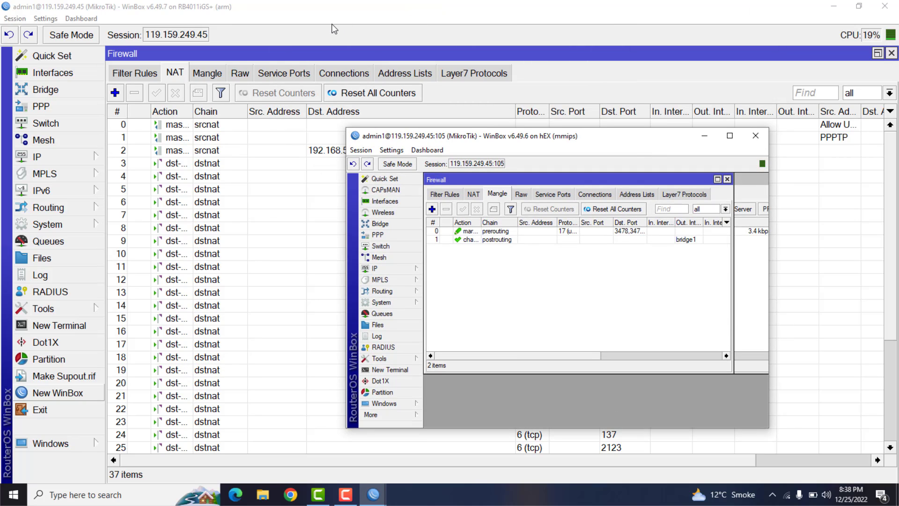
{"action": "double_click", "coordinate": [536, 138]}
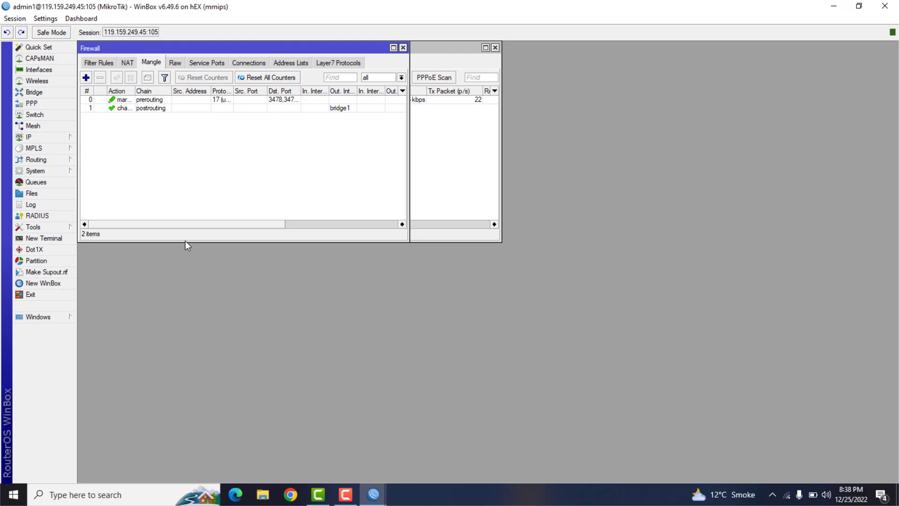
- Connect to 119.159.249.45:106 in a new WinBox instance and maximize its window
{"action": "left_click", "coordinate": [64, 285]}
{"action": "key", "text": "BackSpace"}
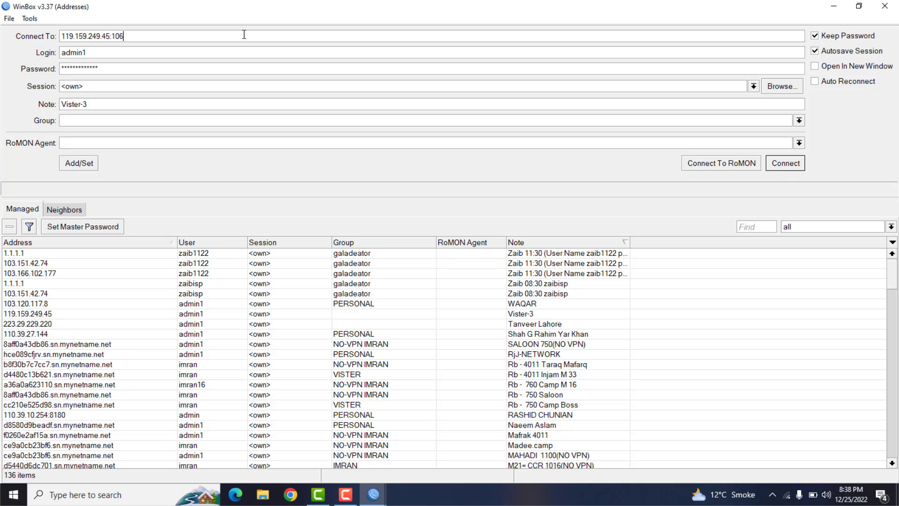
{"action": "key", "text": "Return"}
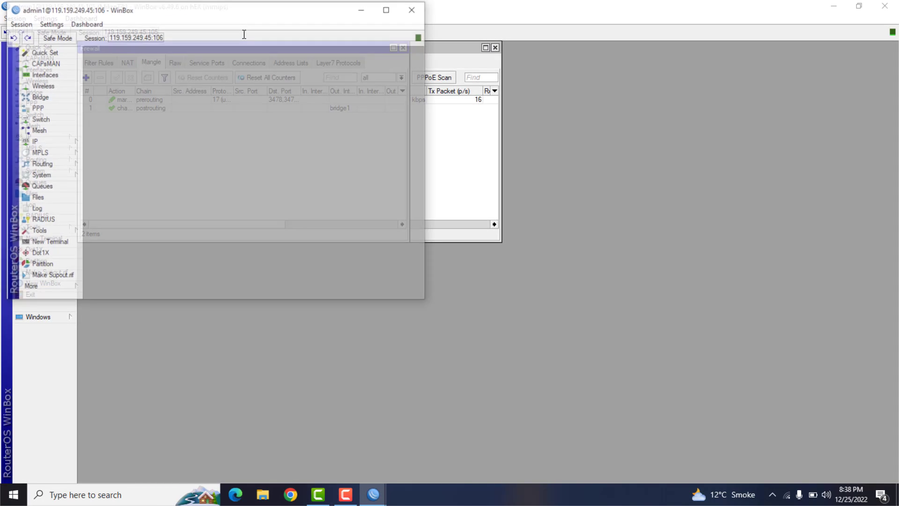
{"action": "double_click", "coordinate": [205, 9]}
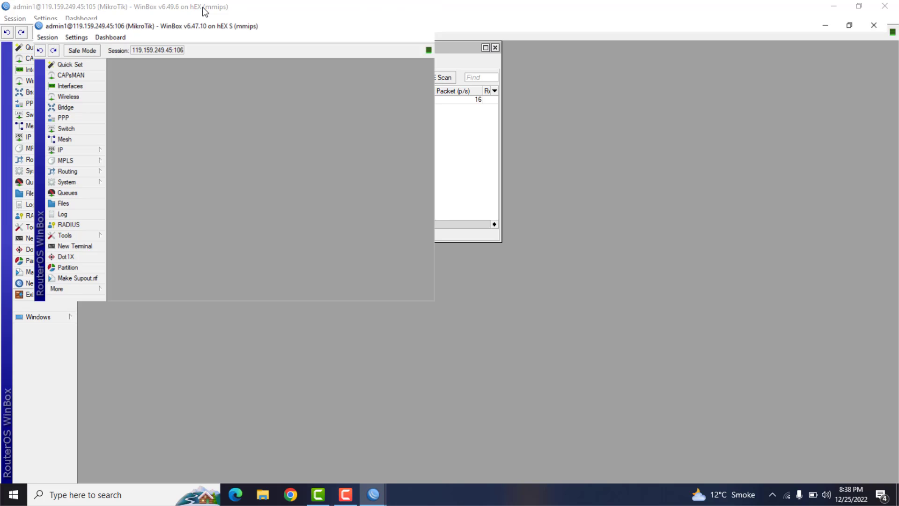
- Start another router connection to 119.159.249.45:107 and maximize the session window
{"action": "left_click", "coordinate": [52, 282]}
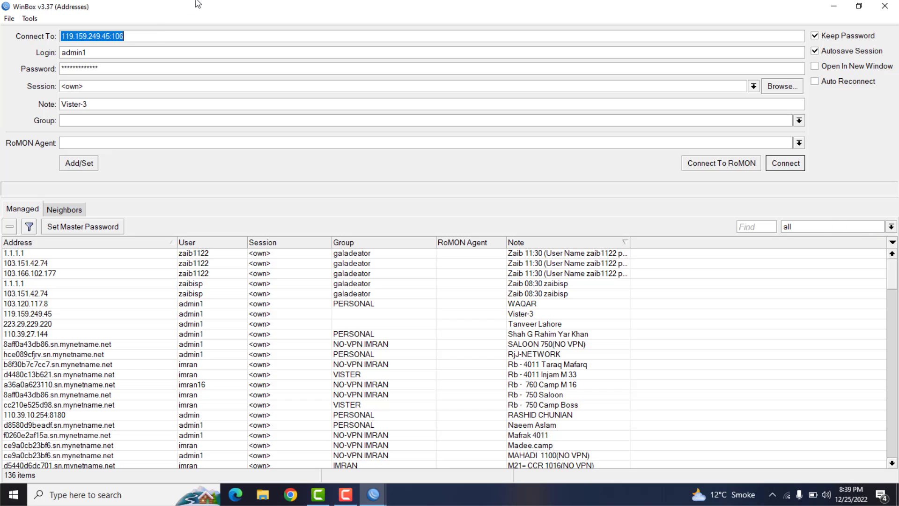
{"action": "left_click", "coordinate": [157, 33]}
{"action": "type", "text": "7"}
{"action": "key", "text": "Return"}
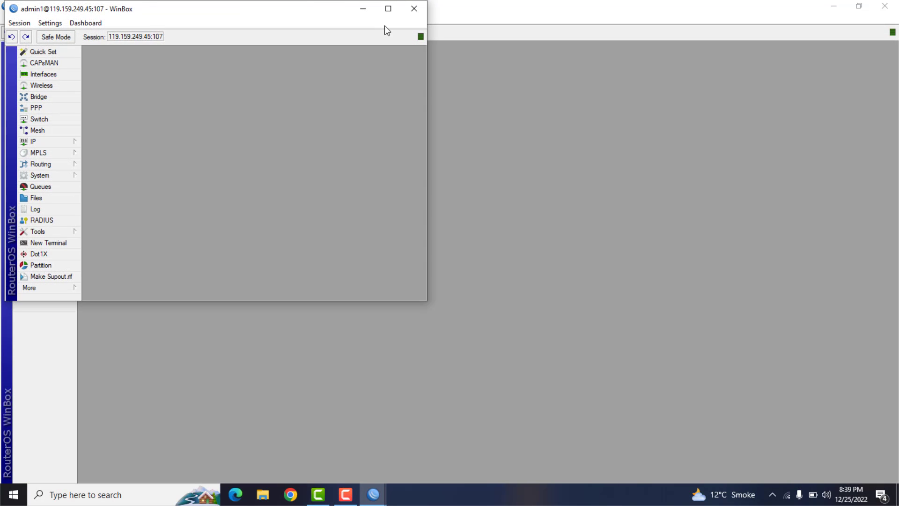
{"action": "left_click", "coordinate": [388, 9]}
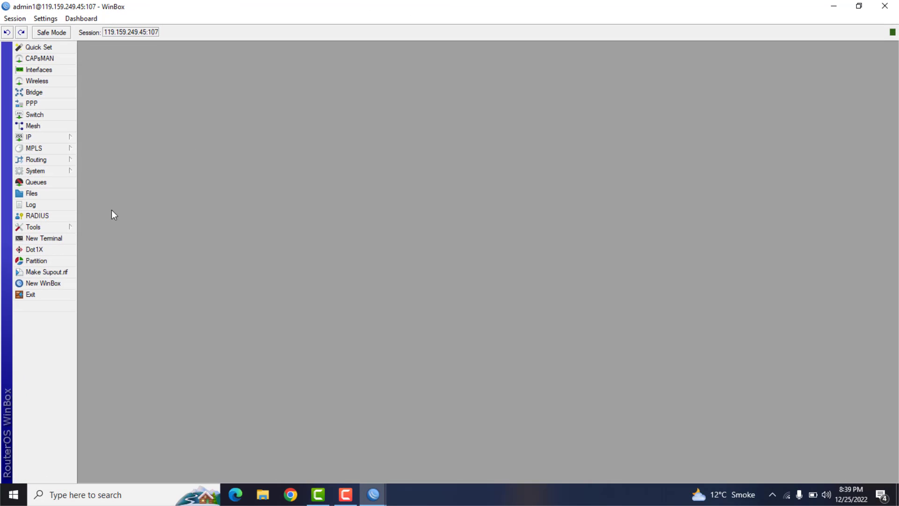
- Connect to the router behind forwarded port 108 at 119.159.249.45 from a new WinBox instance
{"action": "left_click", "coordinate": [50, 283]}
{"action": "left_click", "coordinate": [165, 36]}
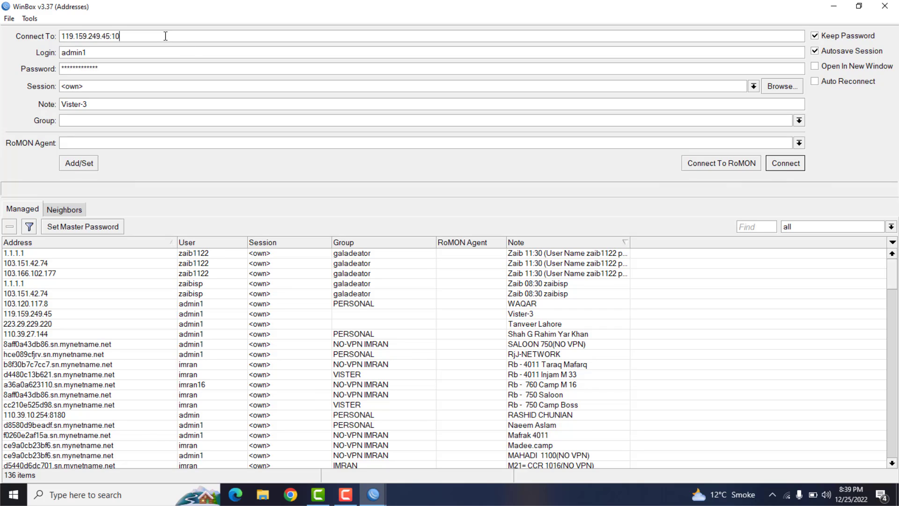
{"action": "type", "text": "8"}
{"action": "key", "text": "Return"}
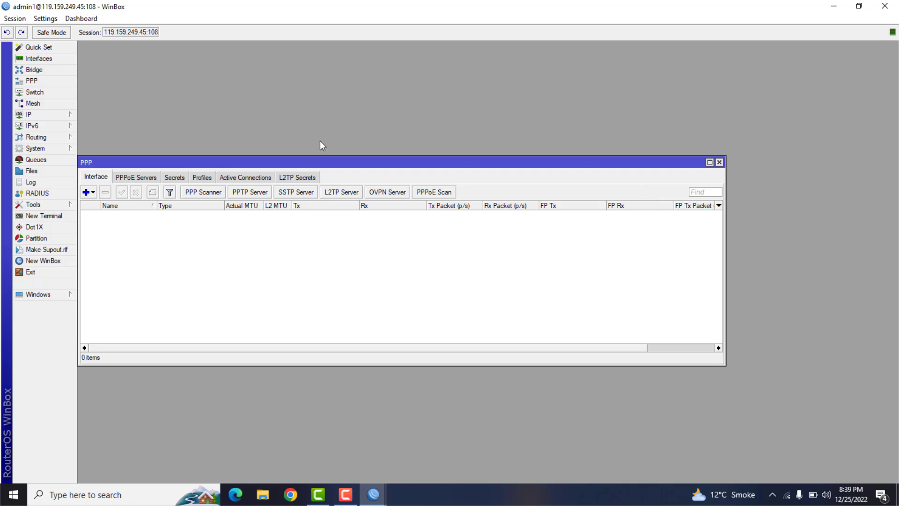
- Connect to 119.159.249.45:119 in a new WinBox instance, move its window aside and highlight the session address
{"action": "left_click", "coordinate": [63, 259]}
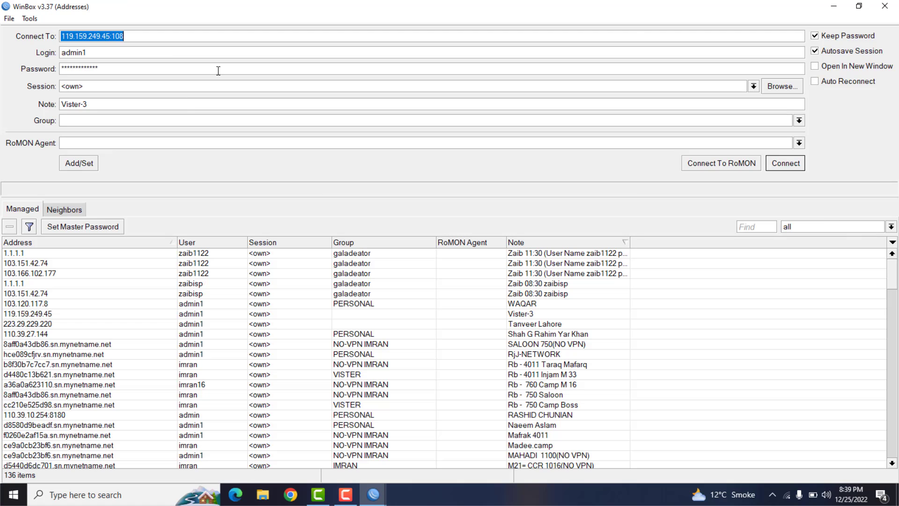
{"action": "left_click", "coordinate": [167, 40]}
{"action": "key", "text": "BackSpace"}
{"action": "key", "text": "BackSpace"}
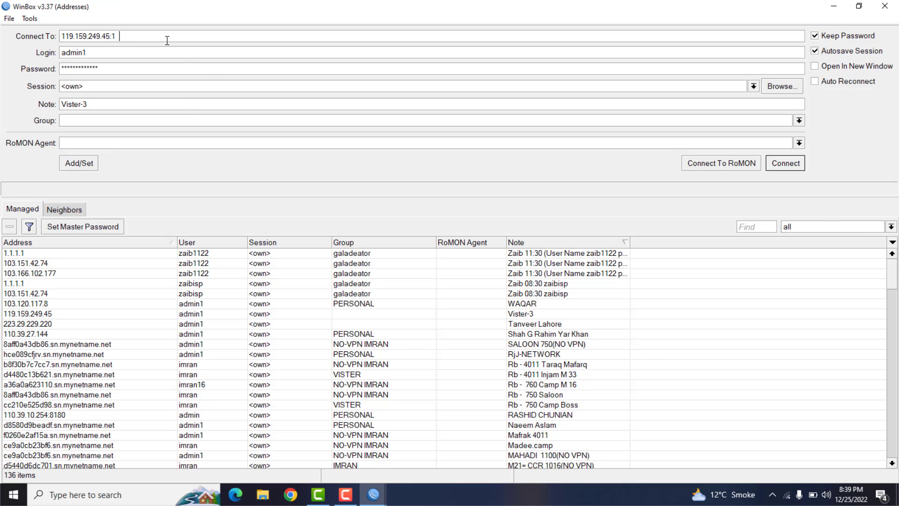
{"action": "type", "text": "19"}
{"action": "key", "text": "Return"}
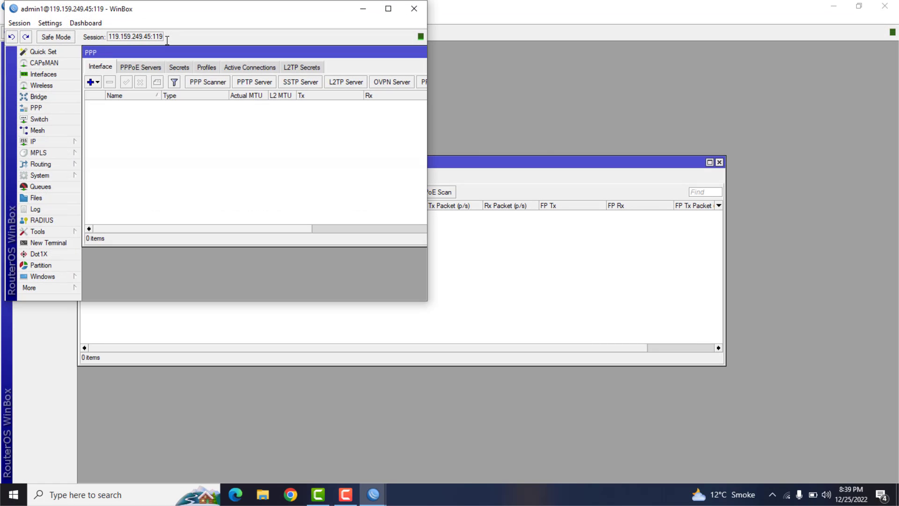
{"action": "left_click_drag", "start_coordinate": [215, 9], "coordinate": [511, 142]}
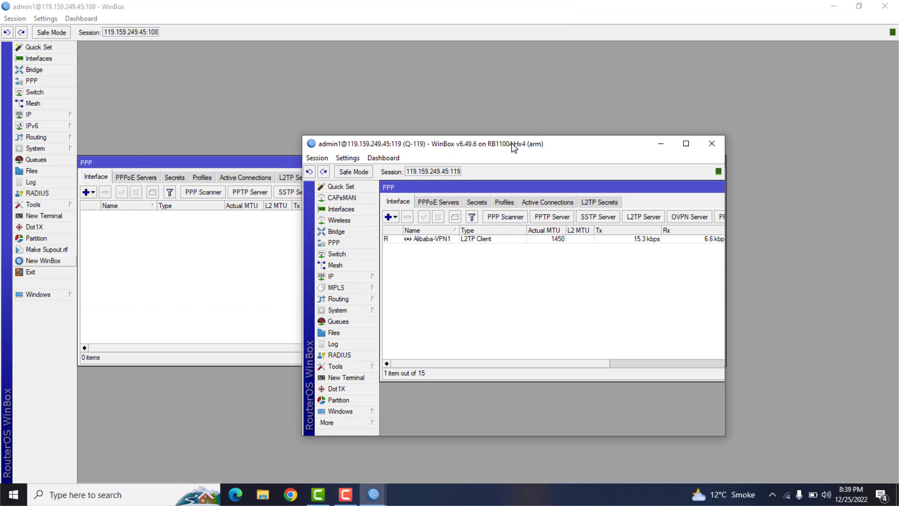
{"action": "left_click_drag", "start_coordinate": [405, 172], "coordinate": [480, 167]}
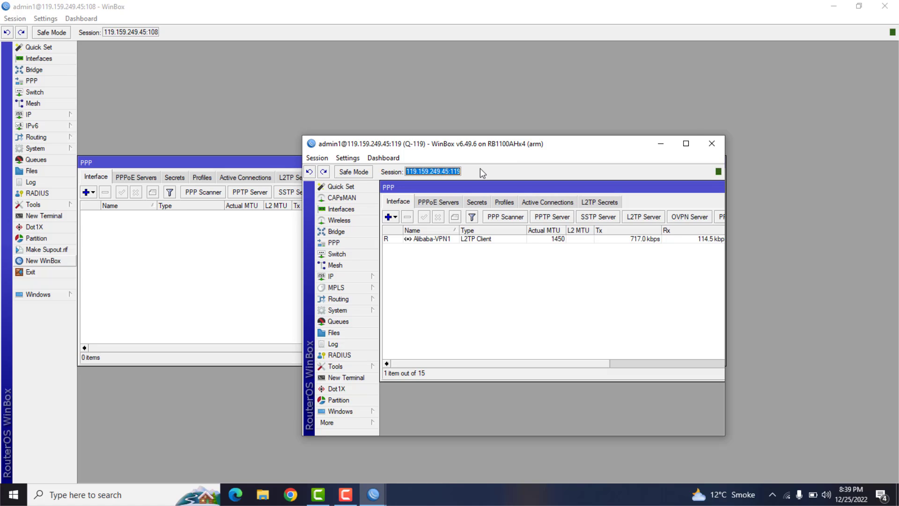
- Close the port 119 session, the PPP window and all the remaining router sessions until the desktop is clear
{"action": "left_click", "coordinate": [715, 149]}
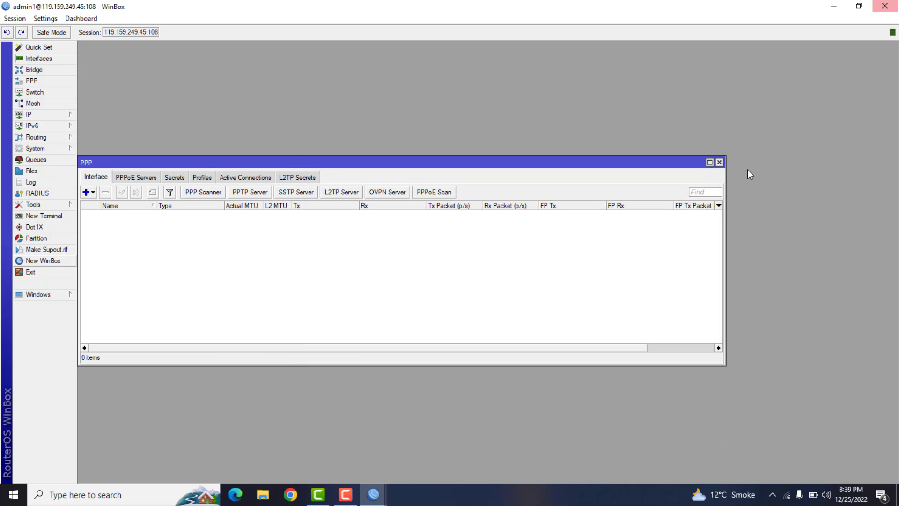
{"action": "left_click", "coordinate": [720, 162]}
{"action": "left_click", "coordinate": [885, 6]}
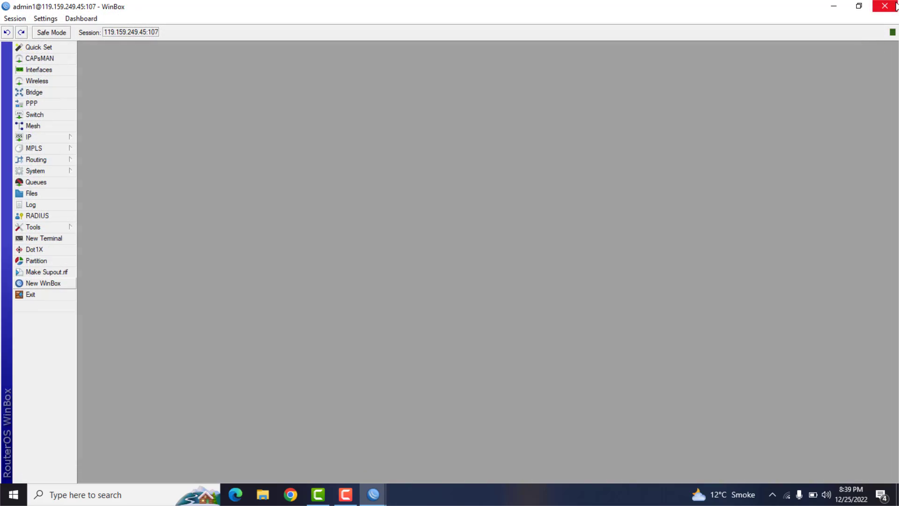
{"action": "left_click", "coordinate": [894, 7]}
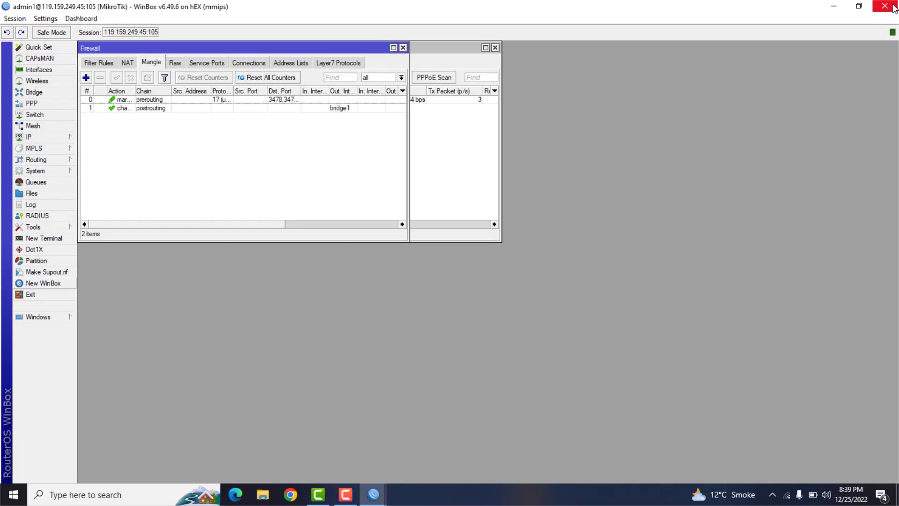
{"action": "left_click", "coordinate": [894, 6]}
{"action": "left_click", "coordinate": [894, 7]}
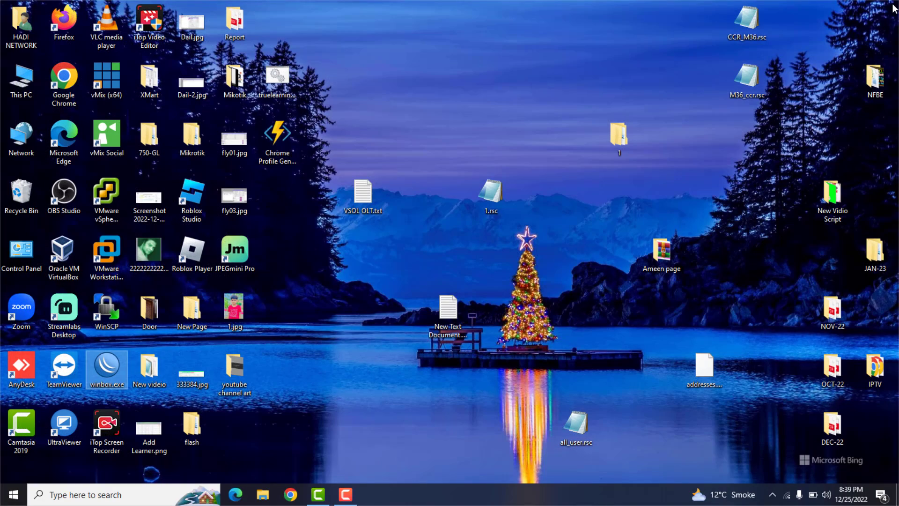
{"action": "double_click", "coordinate": [108, 363]}
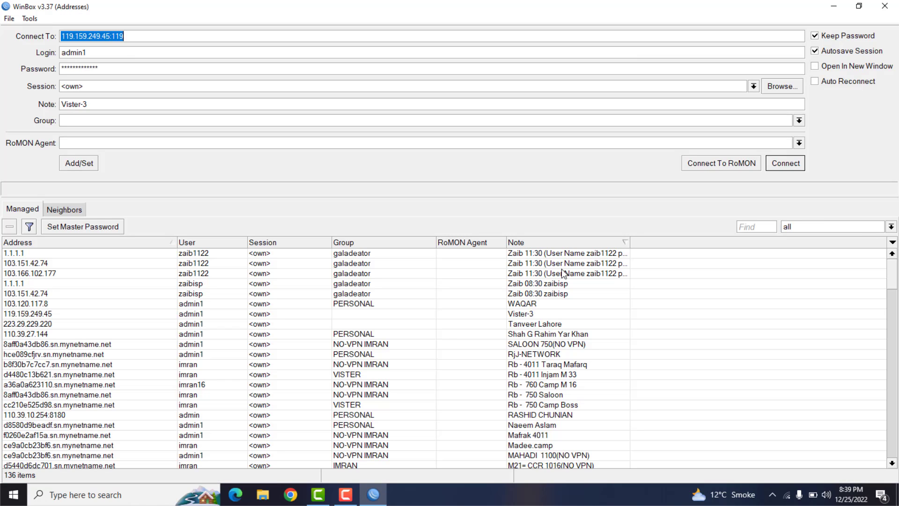
{"action": "left_click", "coordinate": [345, 494]}
{"action": "left_click", "coordinate": [837, 442]}
{"action": "left_click", "coordinate": [520, 317]}
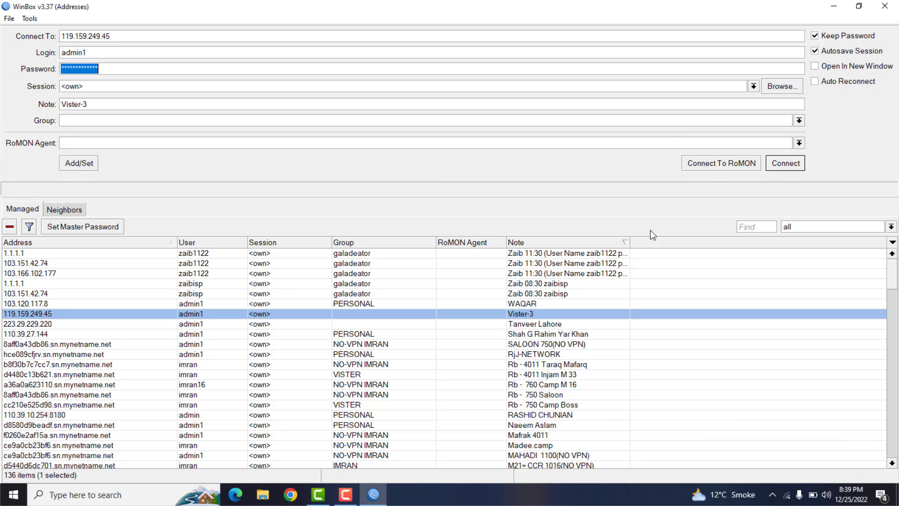
- Search the managed routers for CHR, connect to the CHR-ROUTER entry at 34.92.197.248 and maximize its window
{"action": "left_click", "coordinate": [749, 228]}
{"action": "type", "text": "CHR"}
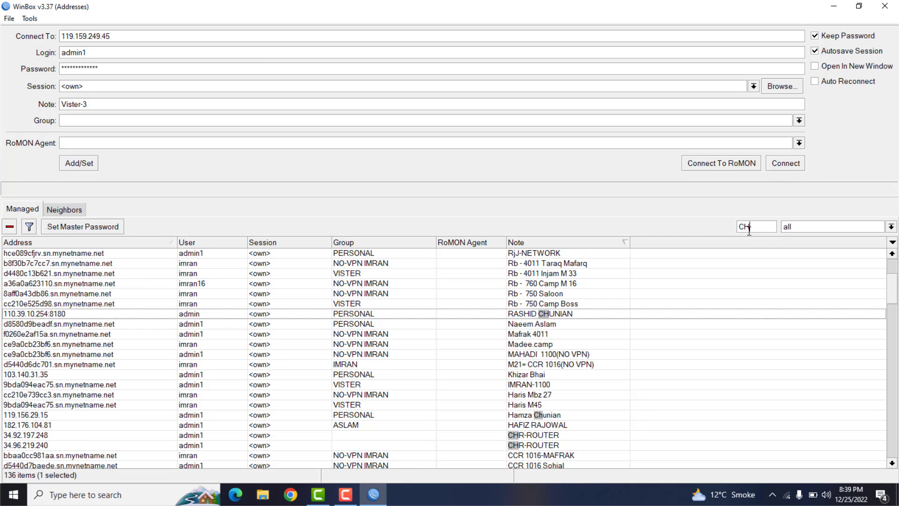
{"action": "left_click", "coordinate": [52, 437]}
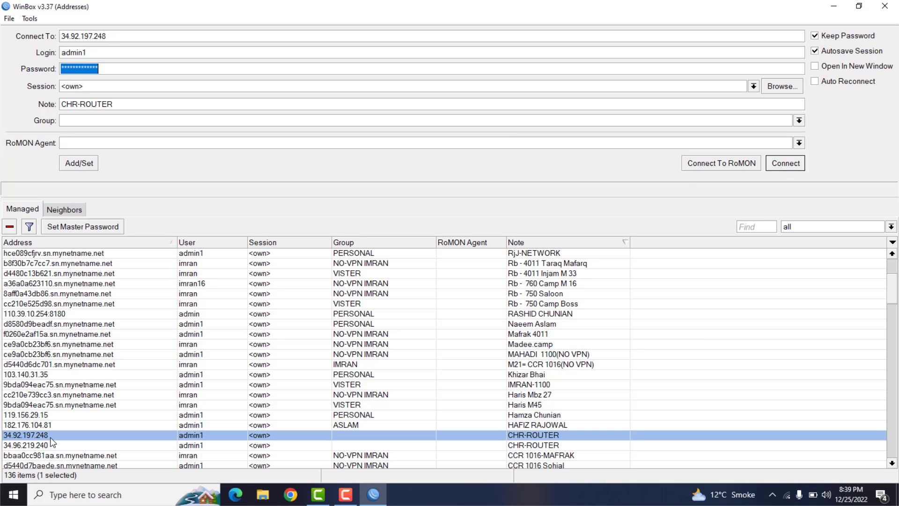
{"action": "left_click", "coordinate": [786, 164]}
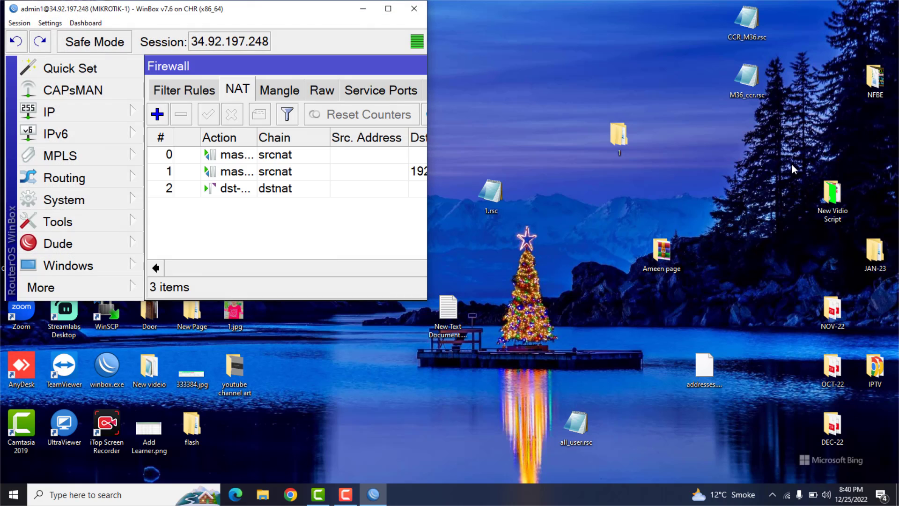
{"action": "left_click", "coordinate": [388, 9]}
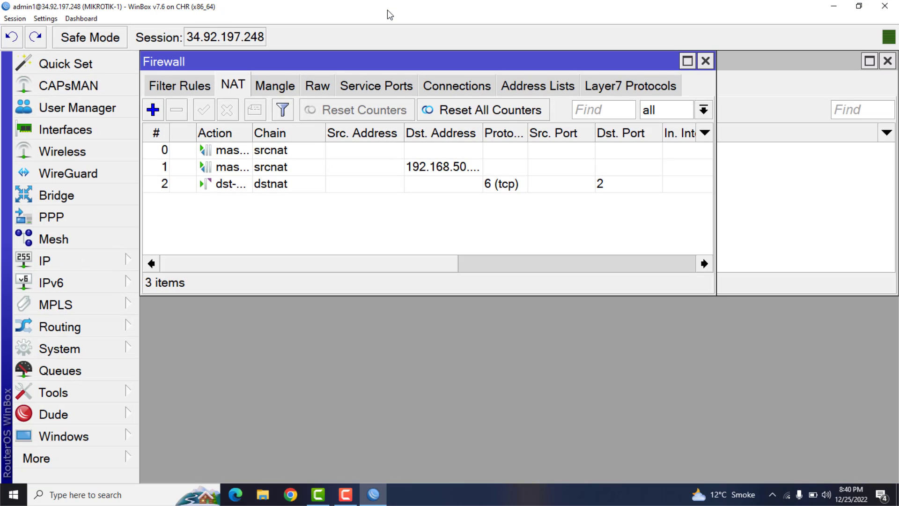
- Remove the srcnat rule for the 192.168.50 destination range and the TCP port 2 dstnat rule, and close the Firewall window
{"action": "left_click", "coordinate": [417, 170]}
{"action": "left_click", "coordinate": [176, 111]}
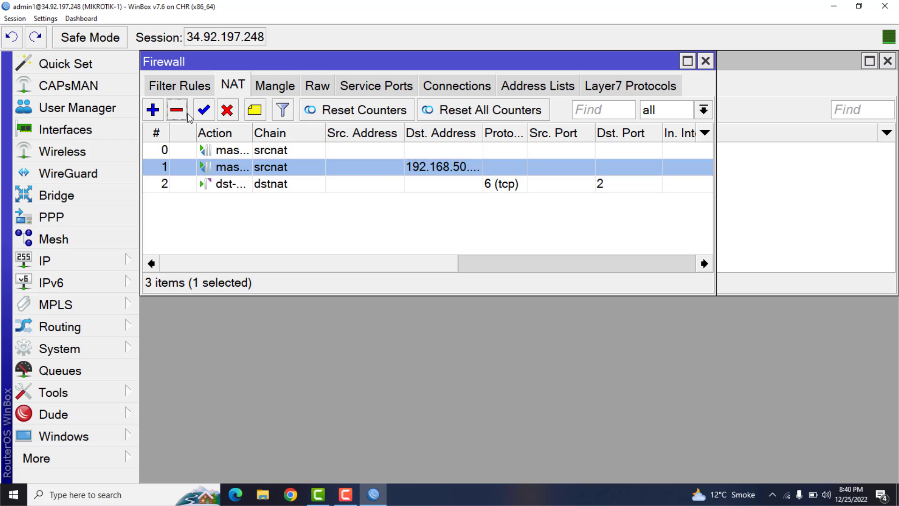
{"action": "left_click", "coordinate": [272, 167]}
{"action": "left_click", "coordinate": [186, 112]}
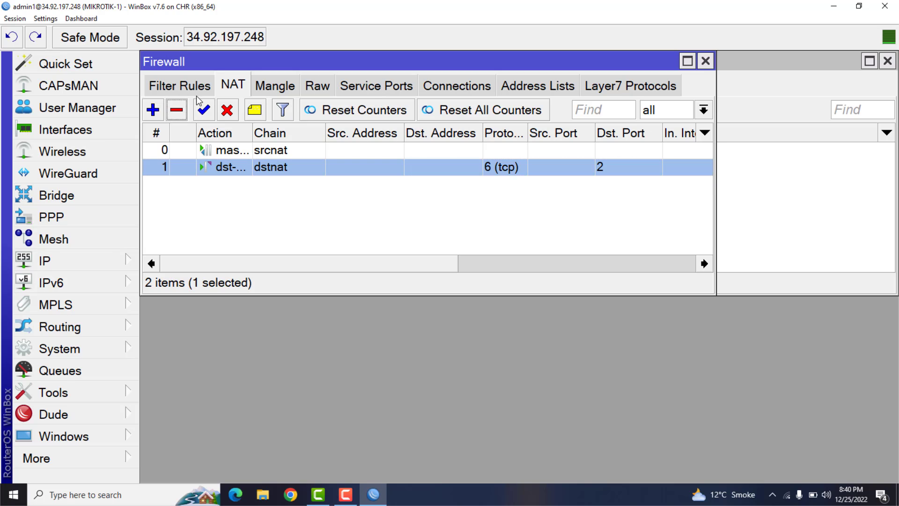
{"action": "left_click", "coordinate": [706, 61]}
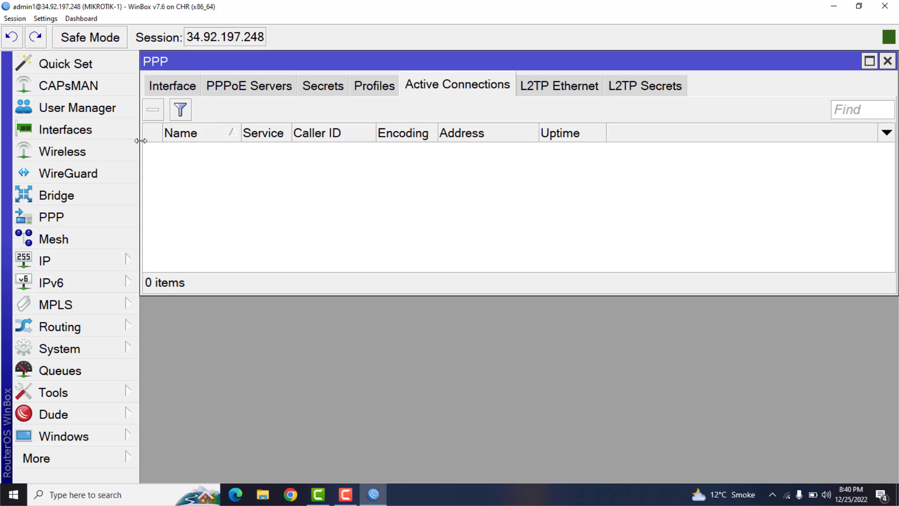
- Remove the existing VPN-POOL address pool, close the IP Pool window and highlight the router's session address
{"action": "left_click", "coordinate": [61, 260]}
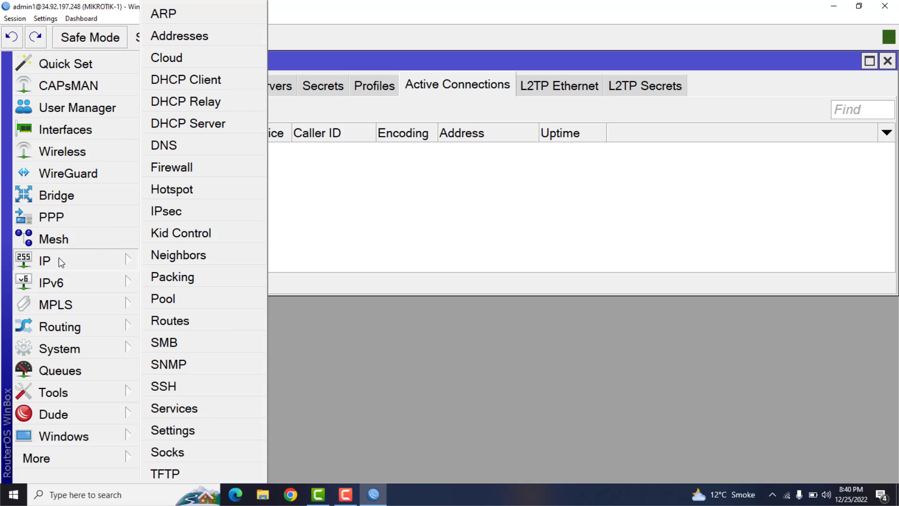
{"action": "left_click", "coordinate": [205, 303]}
{"action": "left_click", "coordinate": [383, 152]}
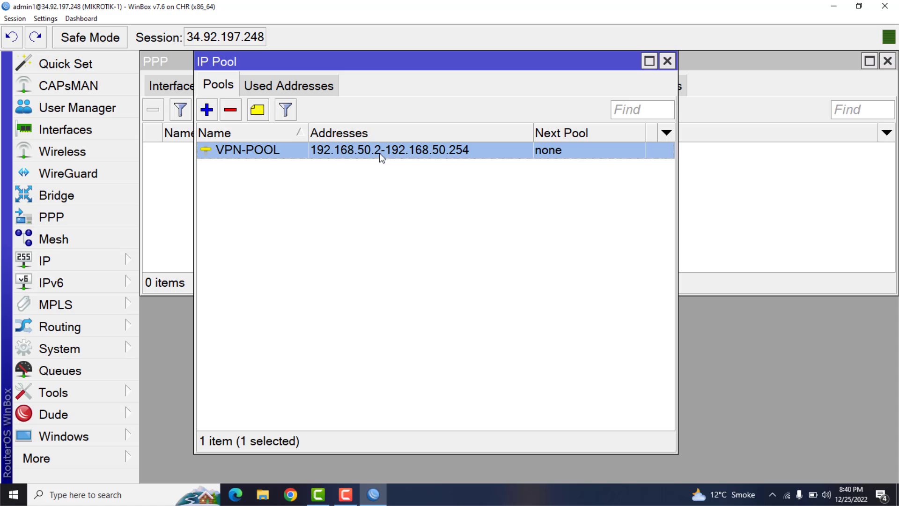
{"action": "left_click", "coordinate": [230, 110]}
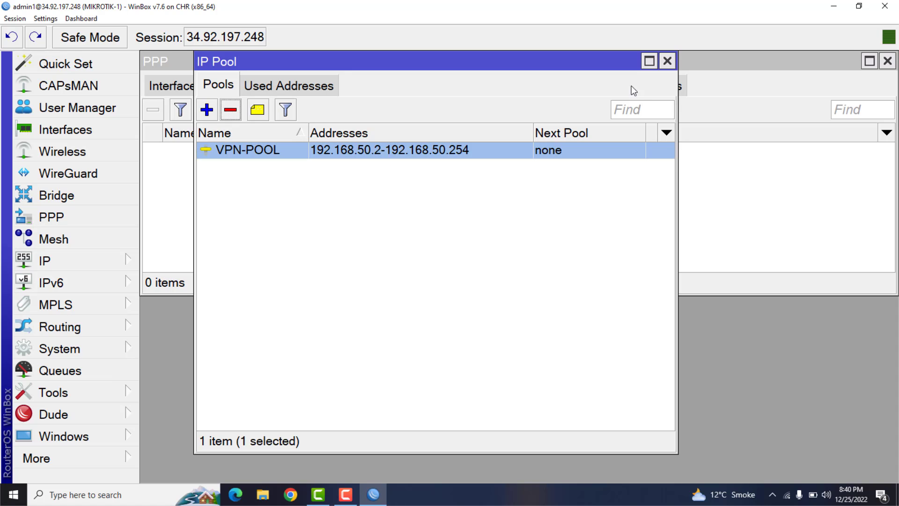
{"action": "left_click", "coordinate": [667, 61]}
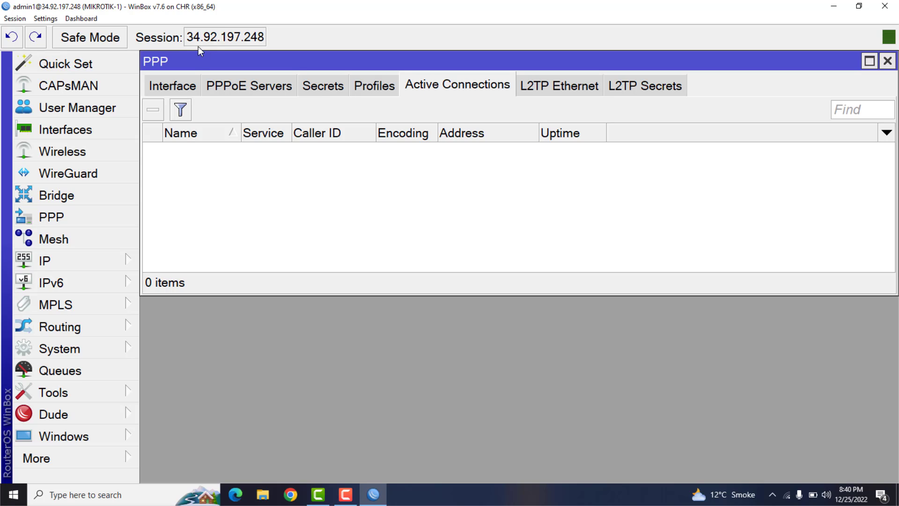
{"action": "left_click_drag", "start_coordinate": [189, 40], "coordinate": [280, 41]}
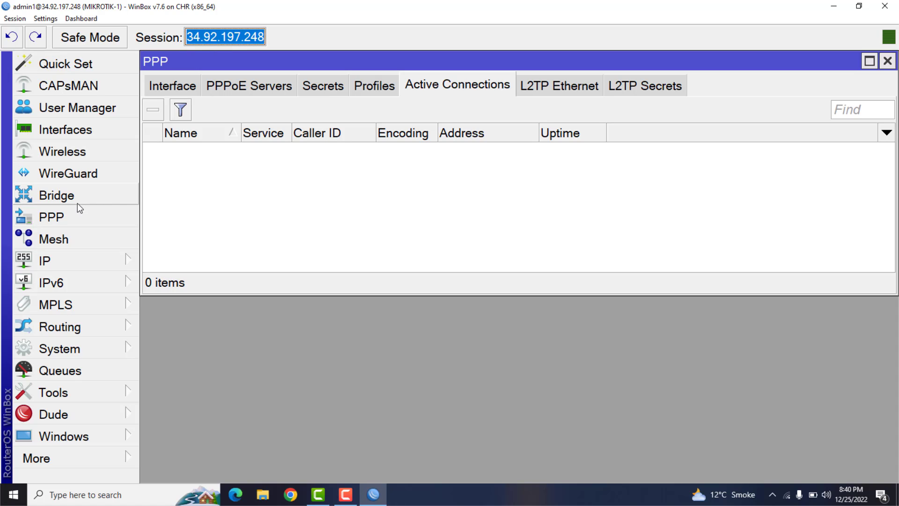
- Start a new IP pool named VPN POOL with the address range 192.168.50.2-192.168.50.254
{"action": "left_click", "coordinate": [61, 265]}
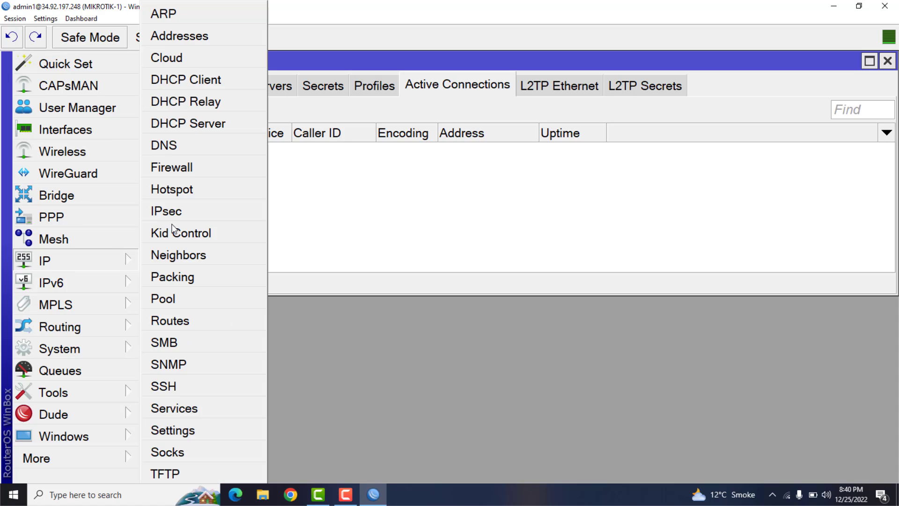
{"action": "left_click", "coordinate": [182, 304]}
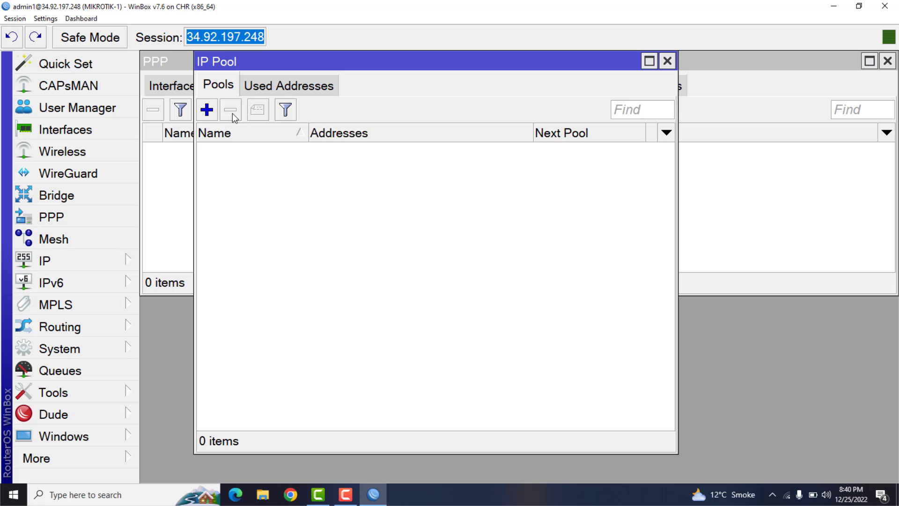
{"action": "left_click", "coordinate": [207, 109]}
{"action": "type", "text": "VPN"}
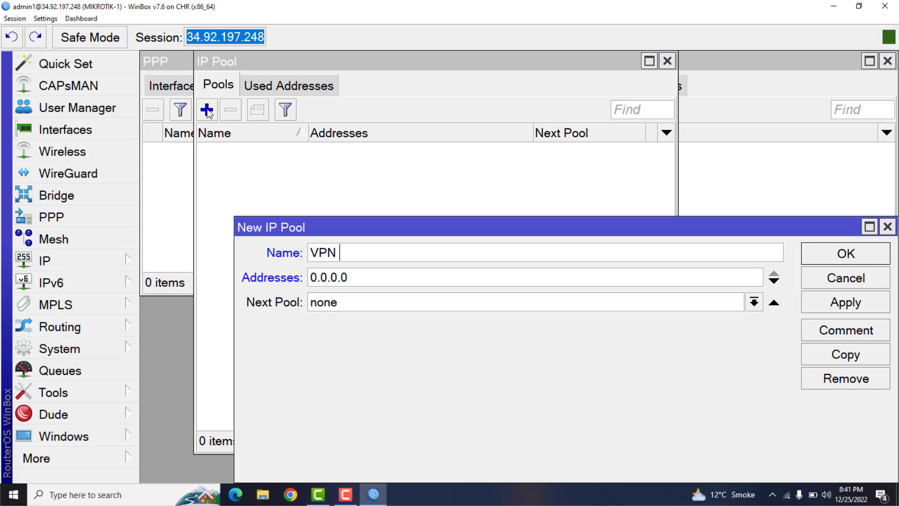
{"action": "type", "text": " POOL"}
{"action": "key", "text": "Tab"}
{"action": "type", "text": "1"}
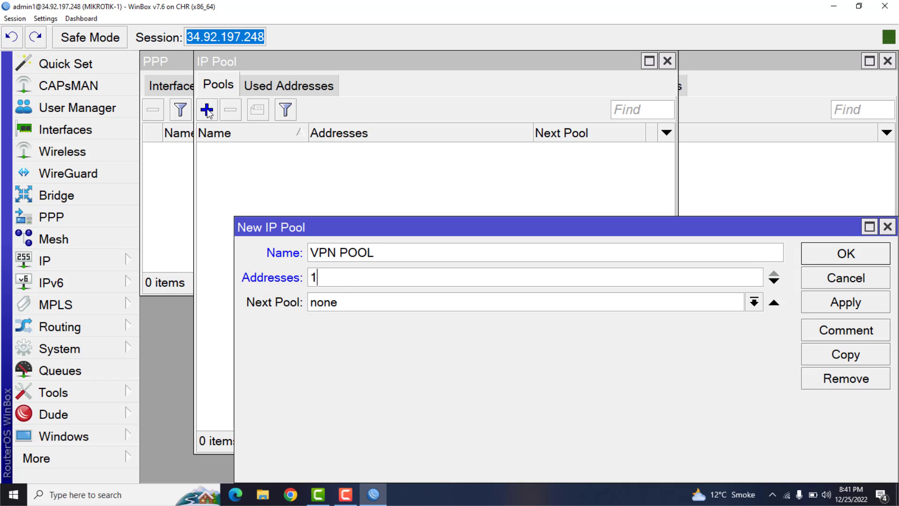
{"action": "type", "text": "92.168.50.2-192"}
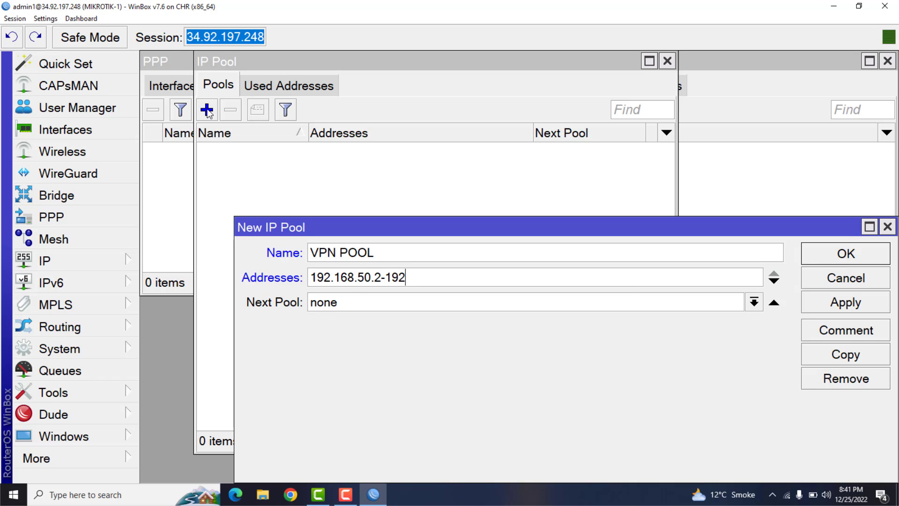
{"action": "type", "text": ".168.50.254"}
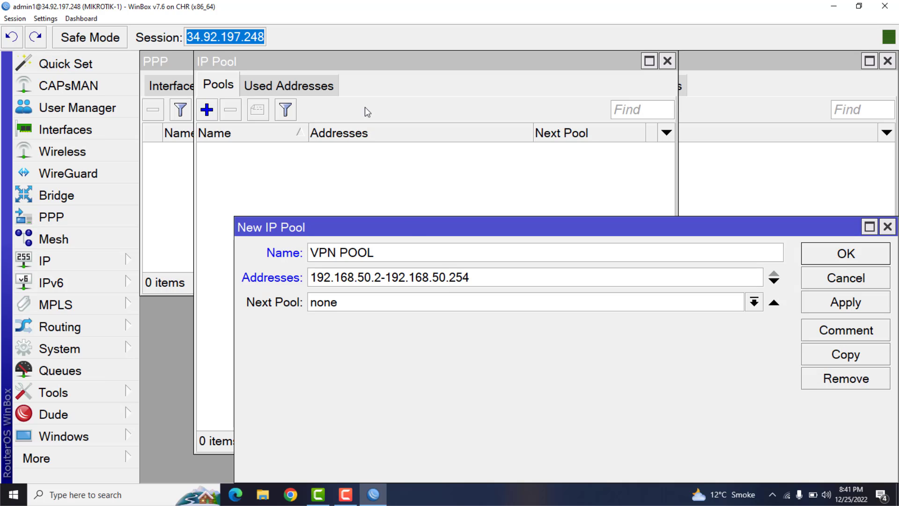
- Copy the new pool's address range, save the pool and close the IP Pool window
{"action": "left_click_drag", "start_coordinate": [487, 277], "coordinate": [298, 284]}
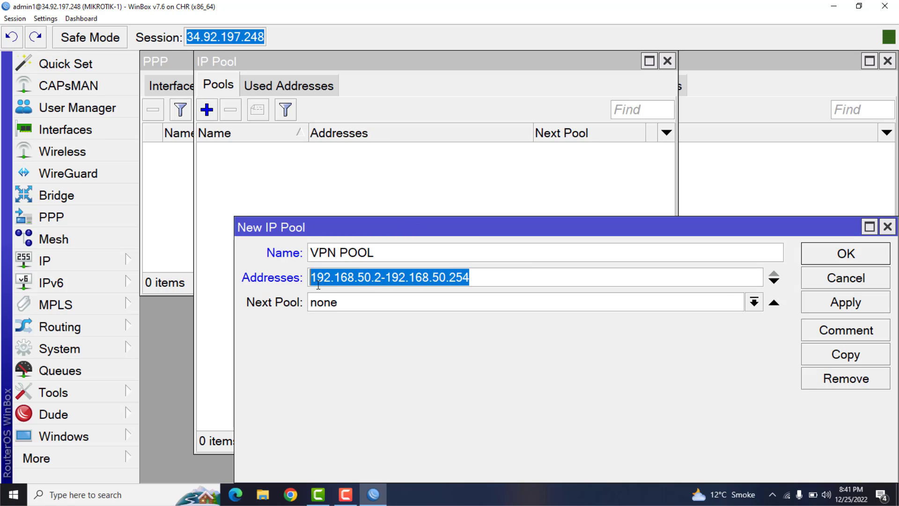
{"action": "right_click", "coordinate": [321, 281]}
{"action": "left_click", "coordinate": [342, 300]}
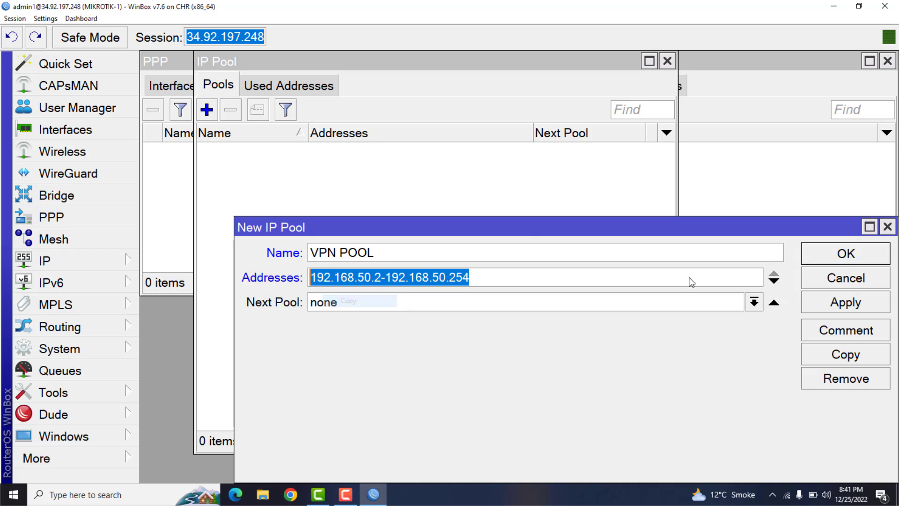
{"action": "left_click", "coordinate": [863, 255]}
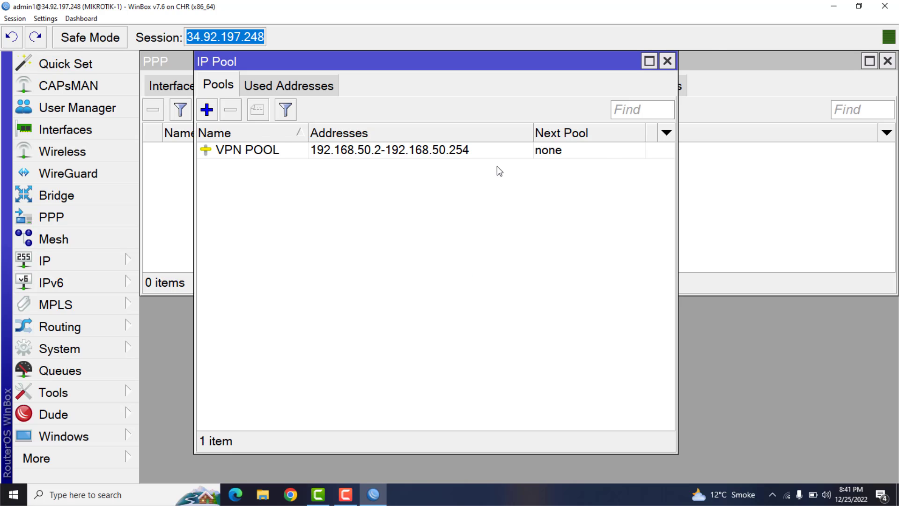
{"action": "left_click", "coordinate": [668, 62]}
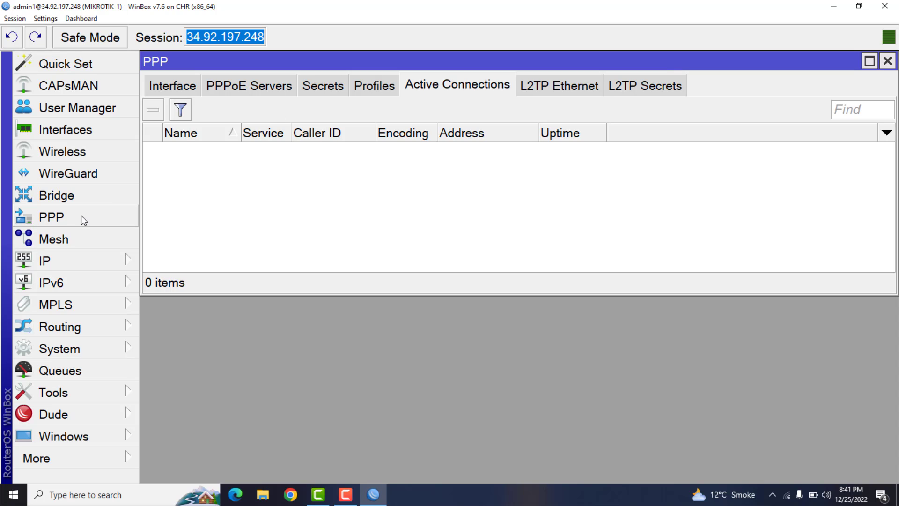
- Make sure the PPTP server is enabled in the PPP interface settings and save its configuration
{"action": "left_click", "coordinate": [67, 222]}
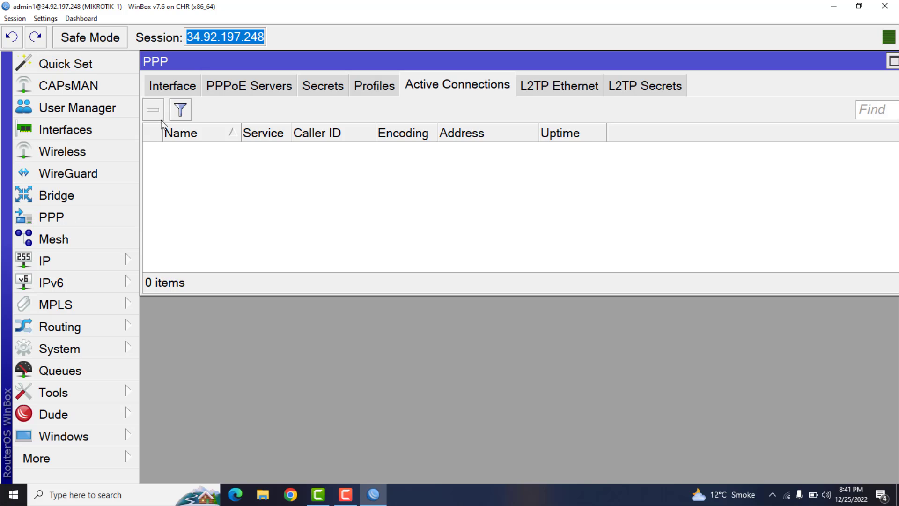
{"action": "left_click", "coordinate": [171, 88]}
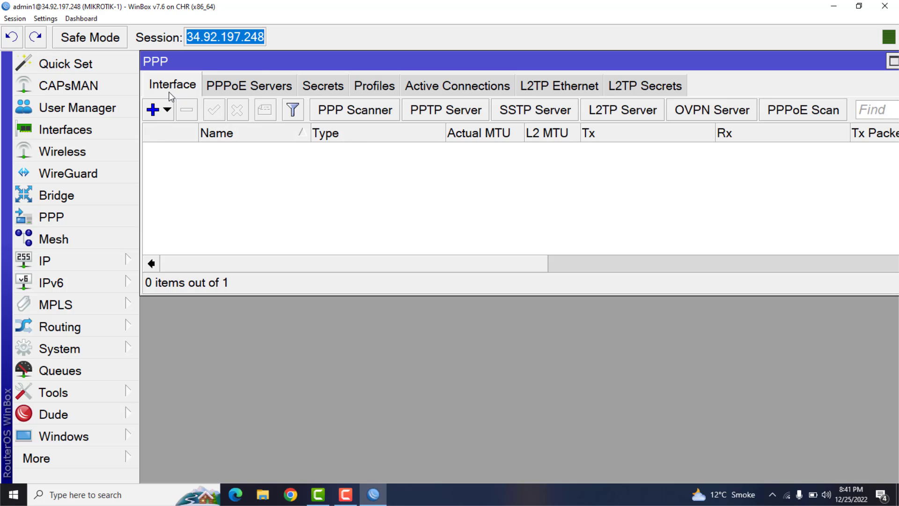
{"action": "left_click", "coordinate": [428, 112]}
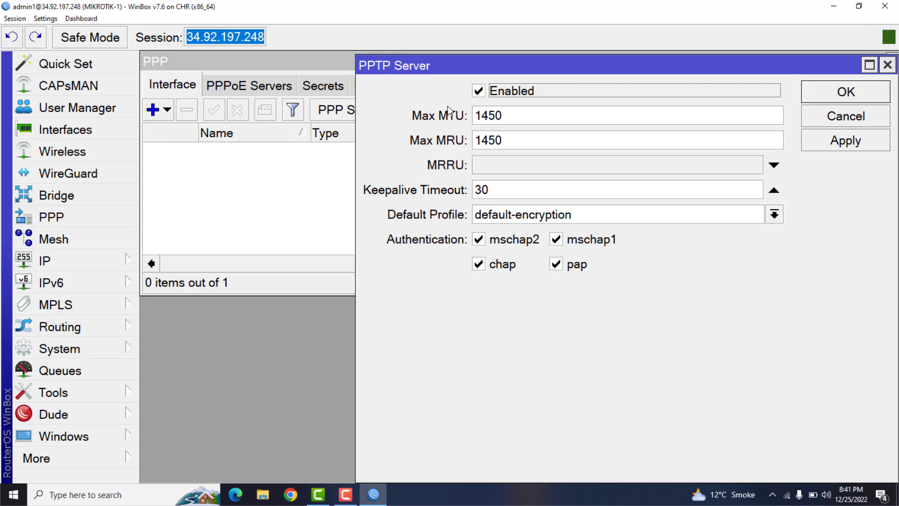
{"action": "left_click", "coordinate": [479, 95]}
{"action": "left_click", "coordinate": [845, 141]}
{"action": "left_click", "coordinate": [843, 94]}
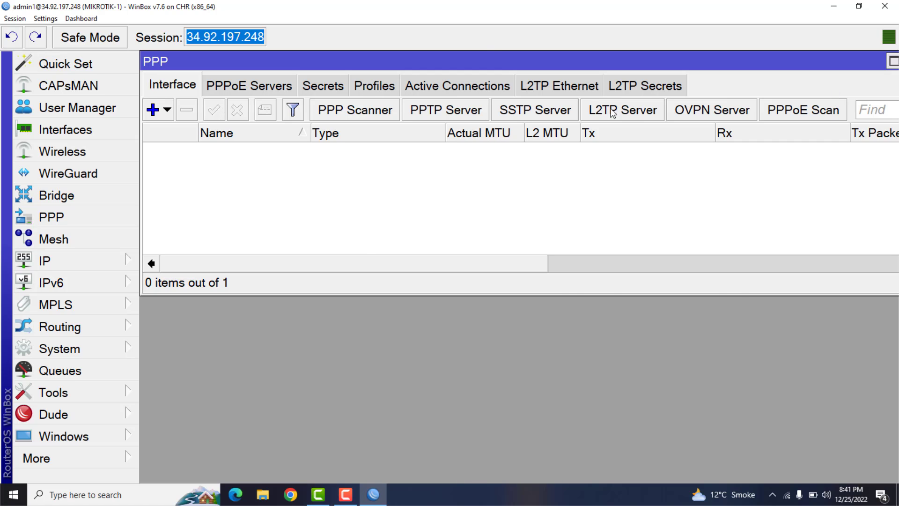
- Make sure the L2TP server is enabled and save its configuration
{"action": "left_click", "coordinate": [625, 111]}
{"action": "left_click", "coordinate": [609, 126]}
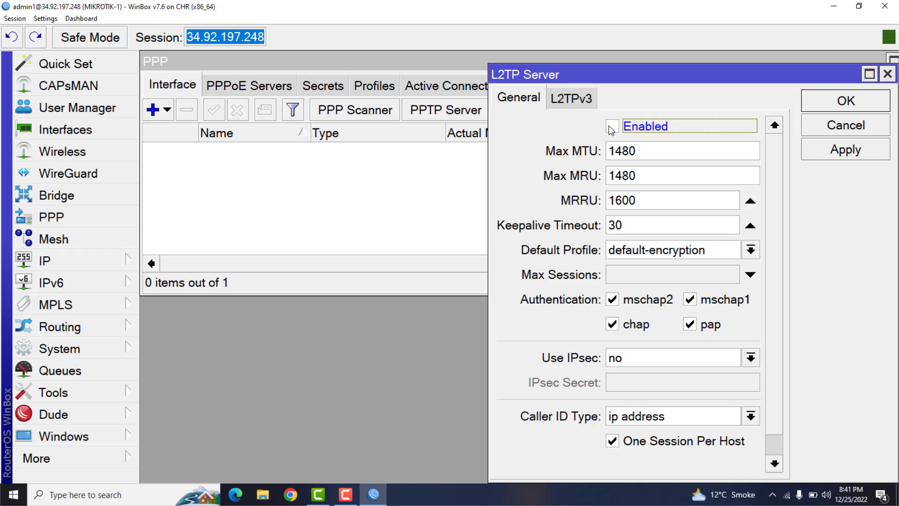
{"action": "left_click", "coordinate": [613, 126]}
{"action": "left_click", "coordinate": [844, 153]}
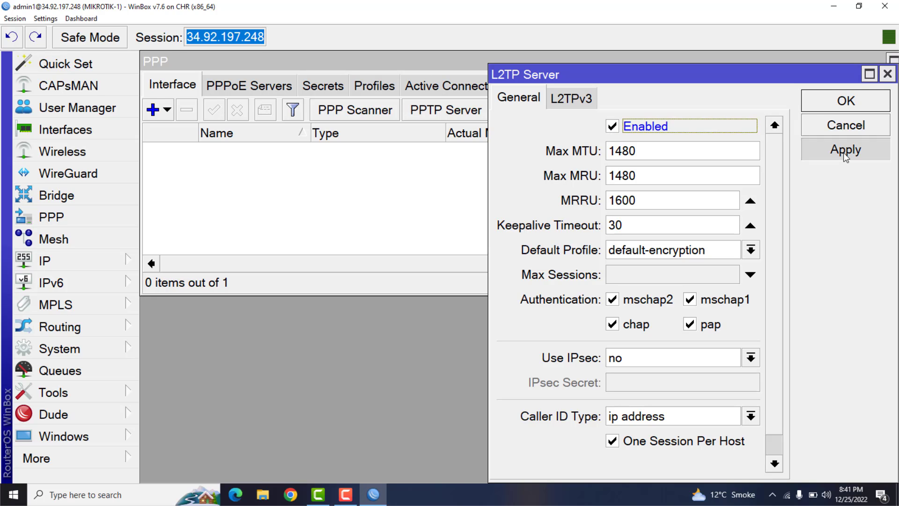
{"action": "left_click", "coordinate": [842, 110]}
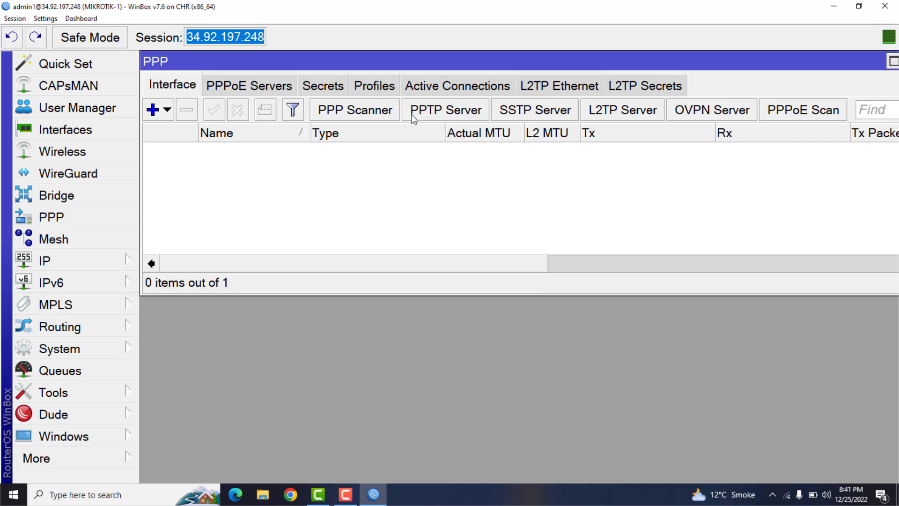
- Remove the existing VPN profile from the PPP profiles
{"action": "left_click", "coordinate": [383, 88]}
{"action": "left_click", "coordinate": [309, 150]}
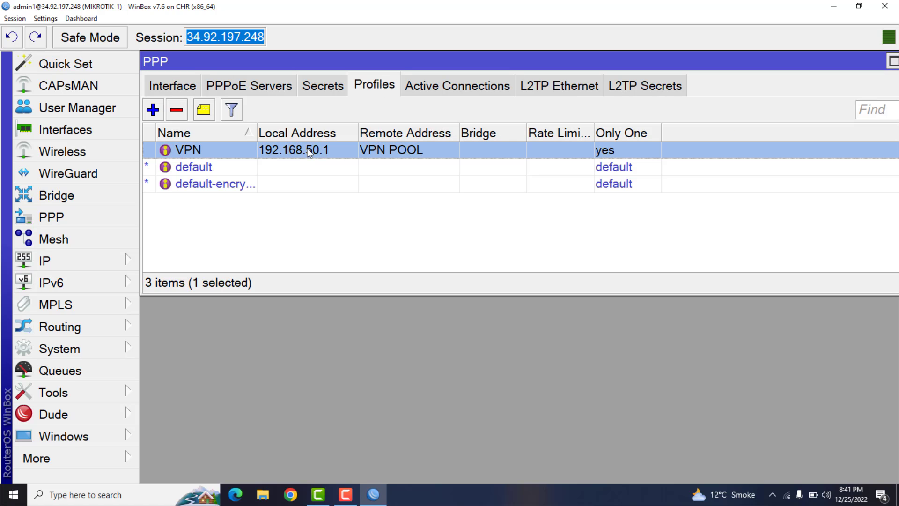
{"action": "left_click", "coordinate": [182, 115]}
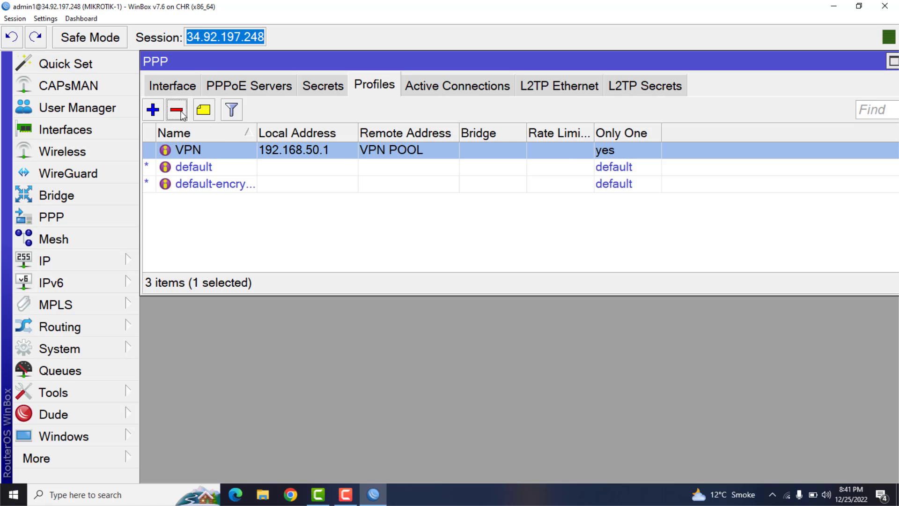
- Start a new PPP profile and name it VPN
{"action": "left_click", "coordinate": [153, 109]}
{"action": "type", "text": "VPN"}
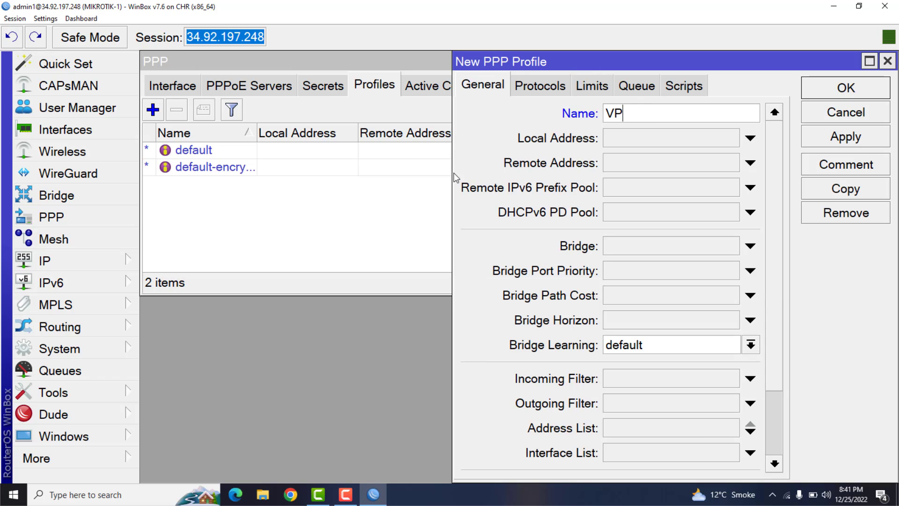
{"action": "key", "text": "BackSpace"}
{"action": "key", "text": "BackSpace"}
{"action": "key", "text": "BackSpace"}
{"action": "type", "text": "XY"}
{"action": "key", "text": "BackSpace"}
{"action": "key", "text": "BackSpace"}
{"action": "type", "text": "VPN"}
{"action": "key", "text": "Tab"}
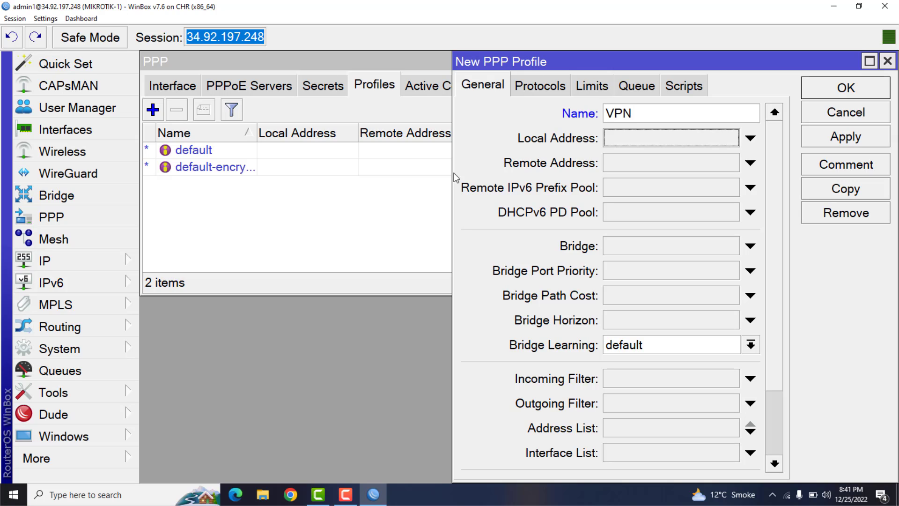
- Set the new profile's local address to 192.168.50.1 and its remote address to VPN POOL
{"action": "type", "text": "192.16"}
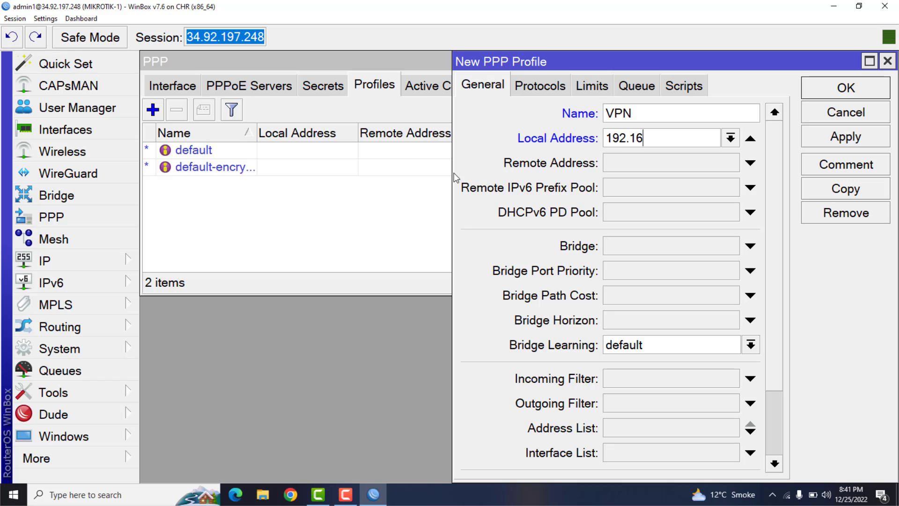
{"action": "type", "text": "8.50.1"}
{"action": "key", "text": "Tab"}
{"action": "left_click", "coordinate": [639, 169]}
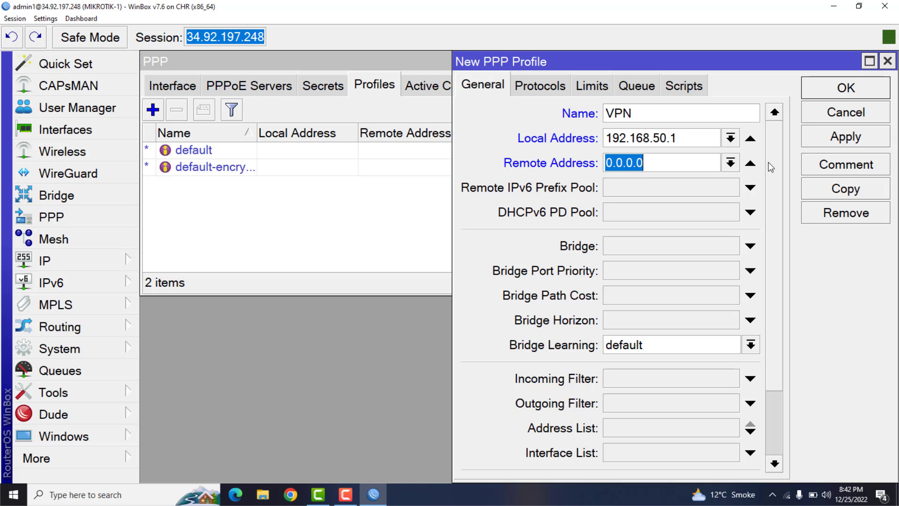
{"action": "left_click", "coordinate": [732, 164]}
{"action": "left_click", "coordinate": [662, 183]}
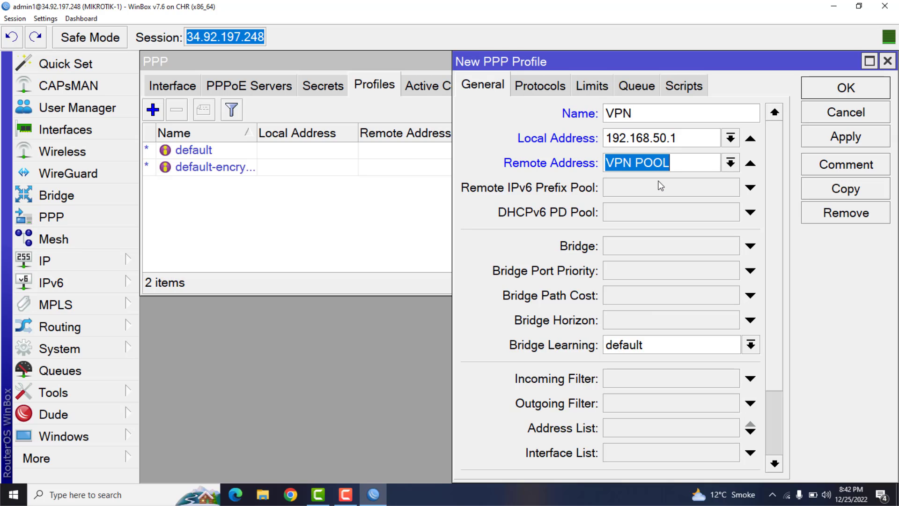
- Compare the profile's local address with the VPN POOL address range and close the IP Pool window
{"action": "left_click_drag", "start_coordinate": [699, 138], "coordinate": [538, 151]}
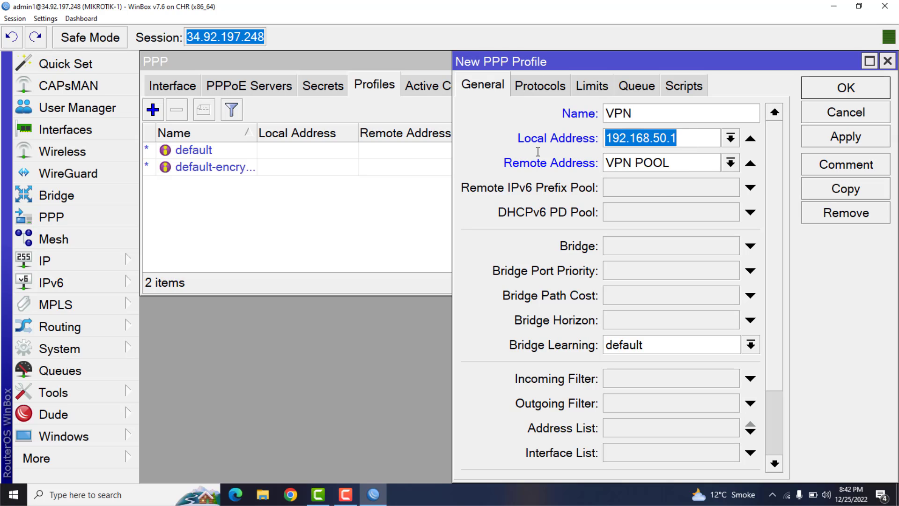
{"action": "left_click", "coordinate": [89, 266]}
{"action": "left_click", "coordinate": [169, 301]}
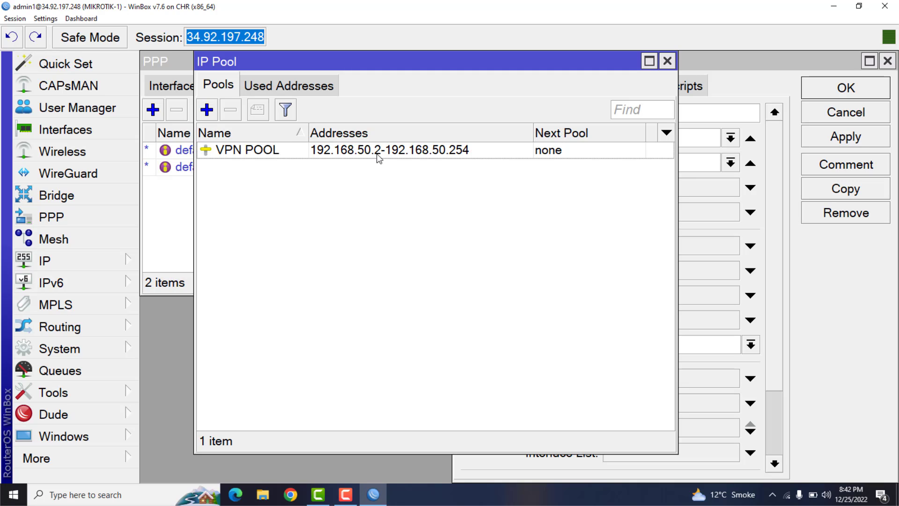
{"action": "left_click", "coordinate": [667, 62]}
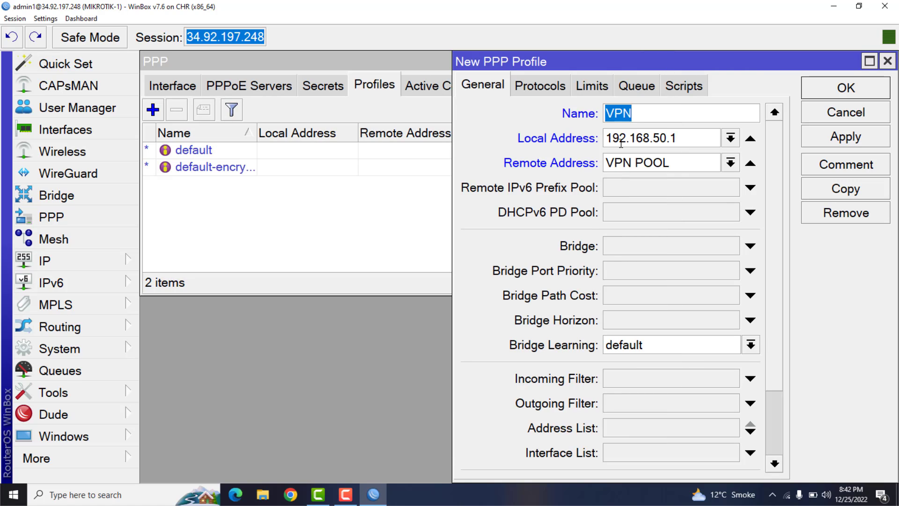
- Set the VPN profile's Only One limit to yes and save the profile
{"action": "left_click", "coordinate": [605, 88]}
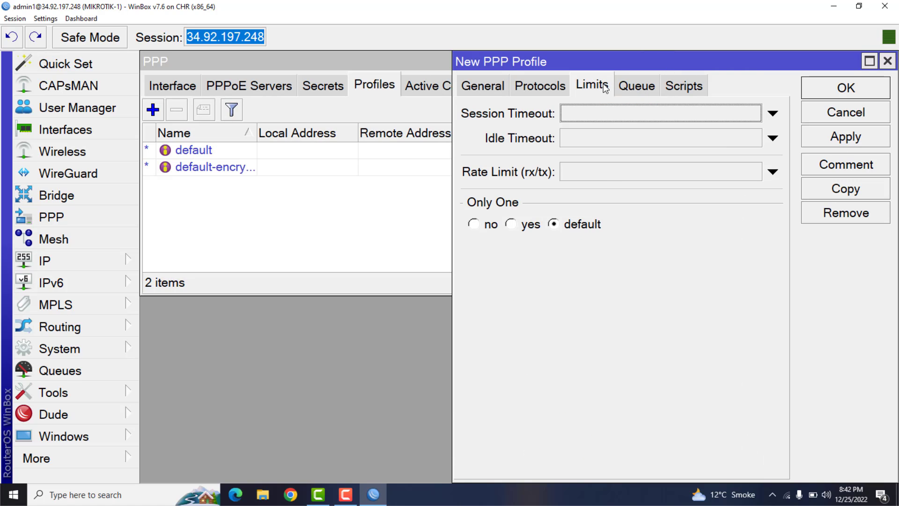
{"action": "left_click", "coordinate": [530, 225]}
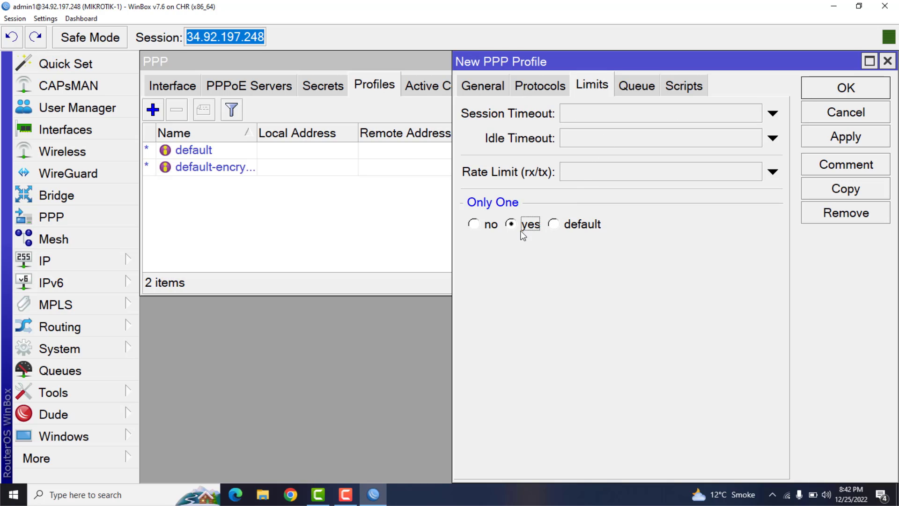
{"action": "left_click", "coordinate": [827, 142]}
{"action": "left_click", "coordinate": [829, 95]}
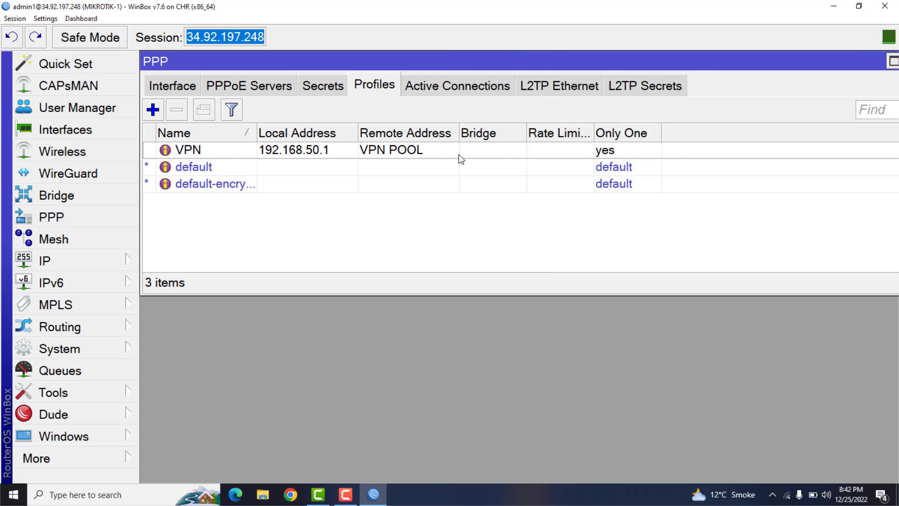
- Assign the VPN profile to the PPP secret test and save the secret
{"action": "left_click", "coordinate": [328, 89]}
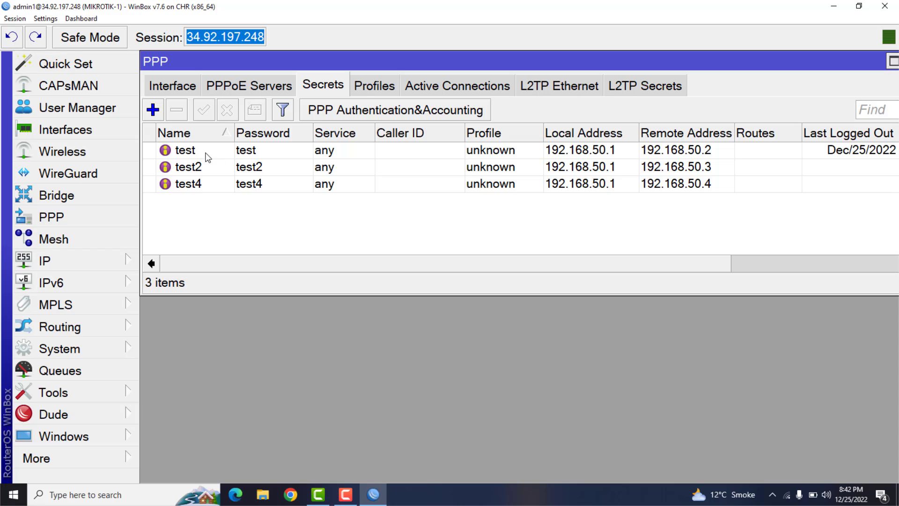
{"action": "left_click", "coordinate": [204, 153]}
{"action": "left_click", "coordinate": [204, 167]}
{"action": "left_click", "coordinate": [199, 185]}
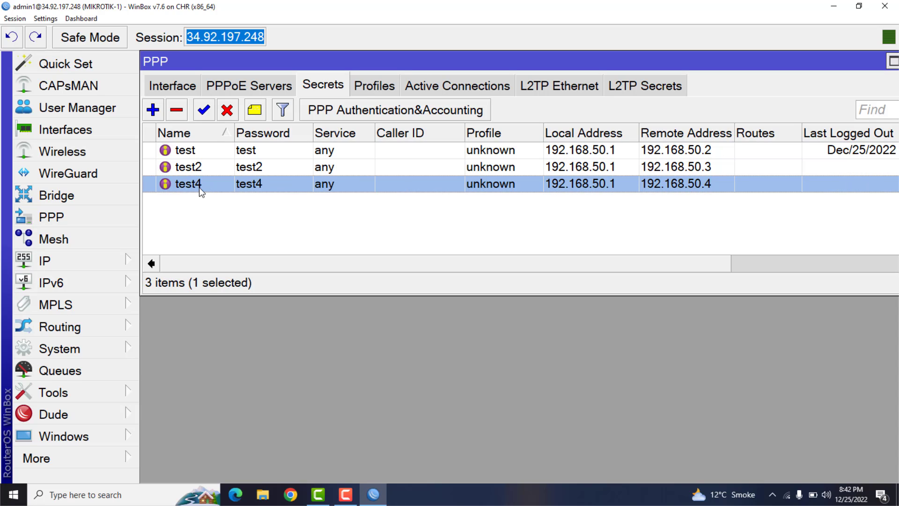
{"action": "left_click", "coordinate": [208, 154]}
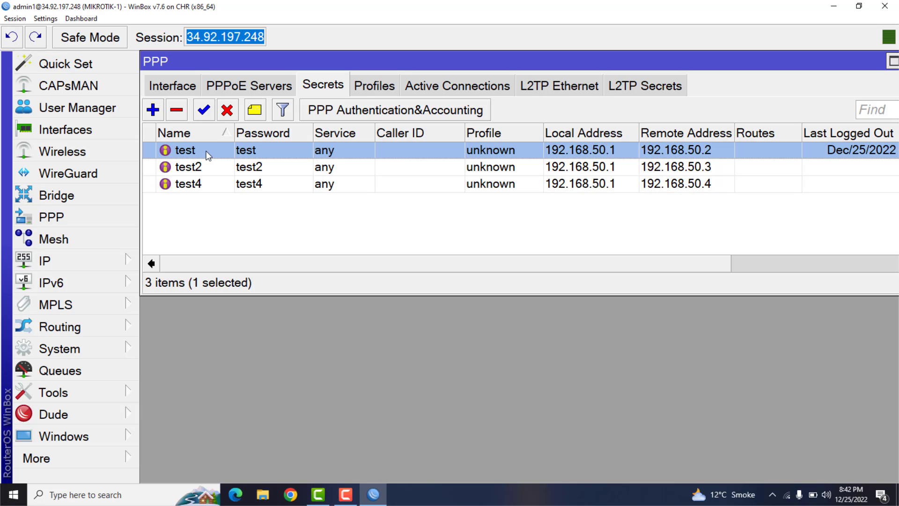
{"action": "double_click", "coordinate": [207, 150]}
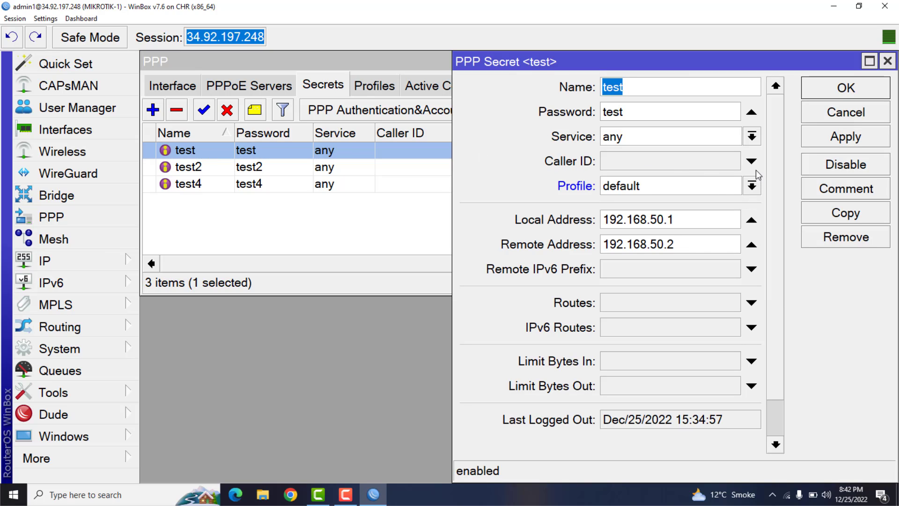
{"action": "left_click", "coordinate": [752, 187]}
{"action": "left_click", "coordinate": [665, 204]}
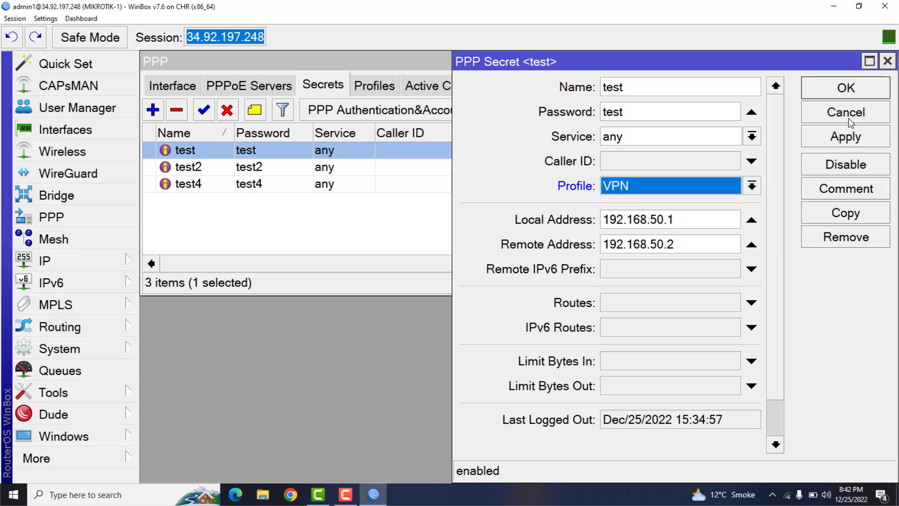
{"action": "left_click", "coordinate": [850, 137]}
{"action": "left_click", "coordinate": [839, 94]}
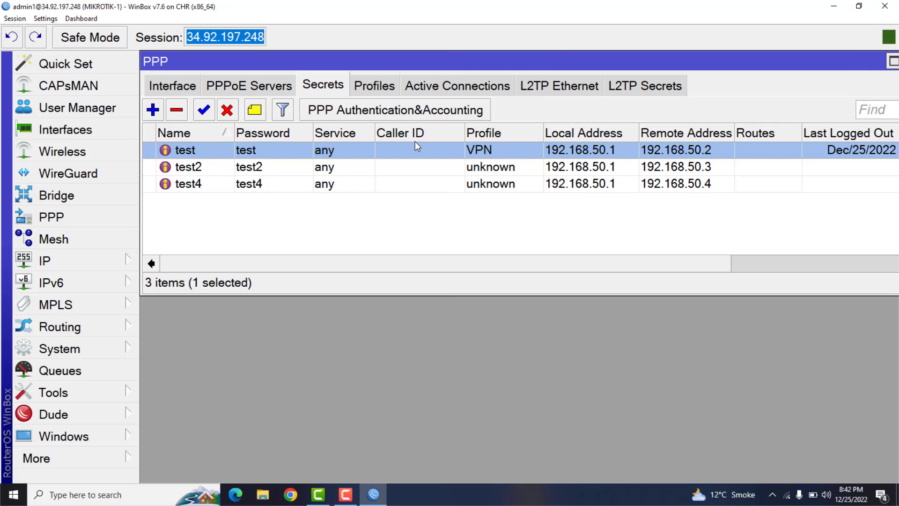
- Keep the test2 secret's service at any, assign it the VPN profile, and save it
{"action": "double_click", "coordinate": [268, 168]}
{"action": "left_click", "coordinate": [751, 137]}
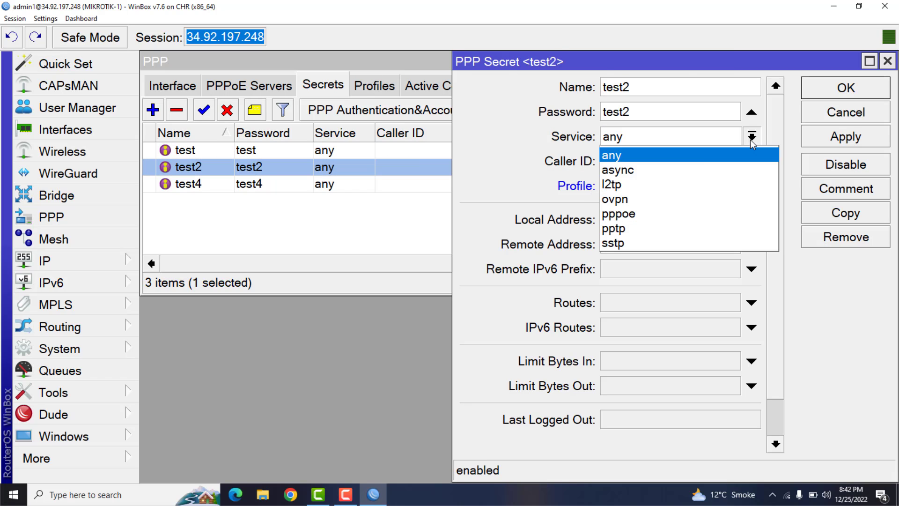
{"action": "left_click", "coordinate": [614, 156]}
{"action": "left_click", "coordinate": [751, 186]}
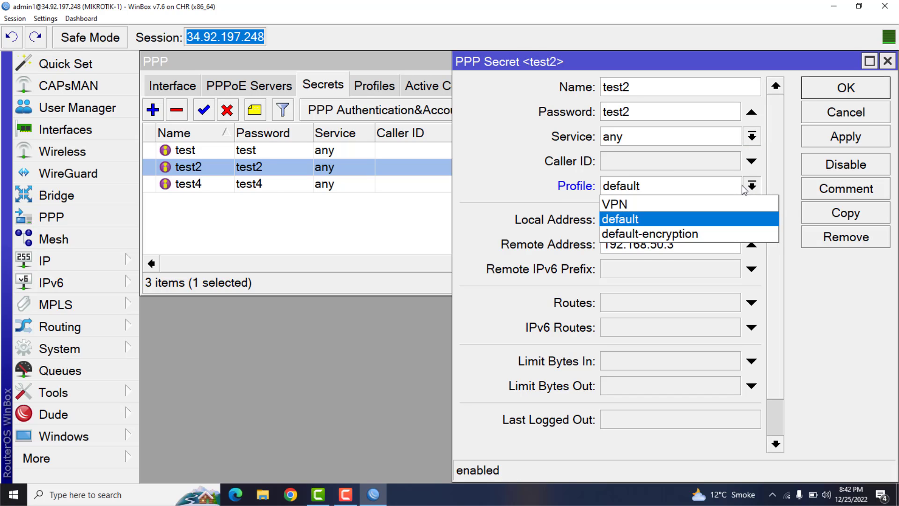
{"action": "left_click", "coordinate": [635, 204]}
{"action": "left_click", "coordinate": [826, 145]}
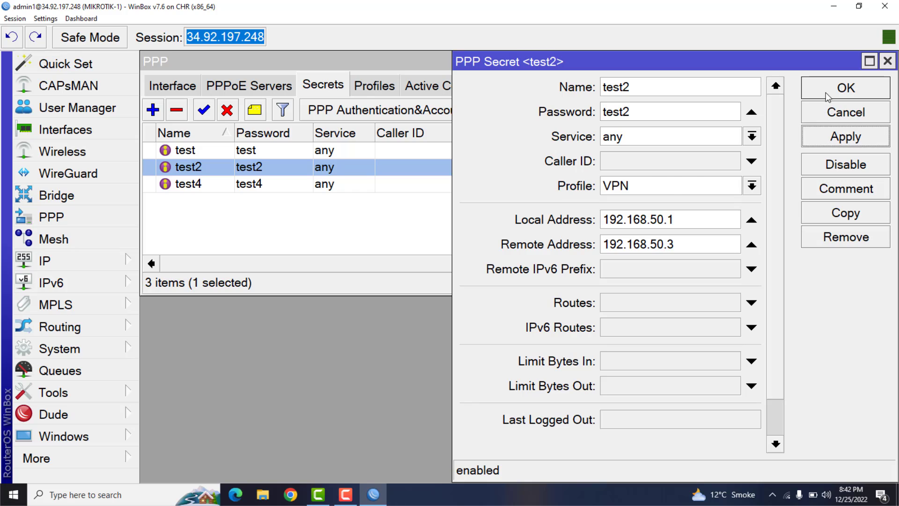
{"action": "left_click", "coordinate": [828, 96]}
- Keep the test4 secret's service at any, assign it the VPN profile, and apply the change
{"action": "double_click", "coordinate": [341, 185]}
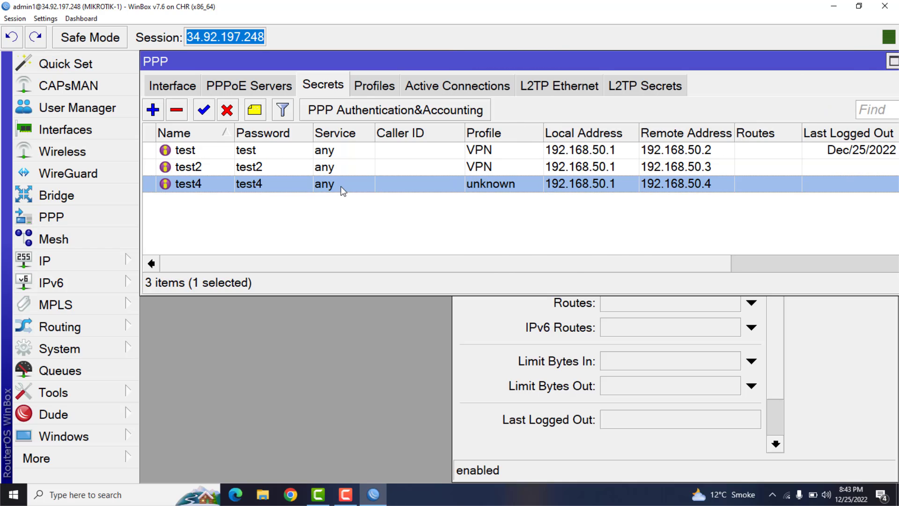
{"action": "left_click", "coordinate": [753, 138]}
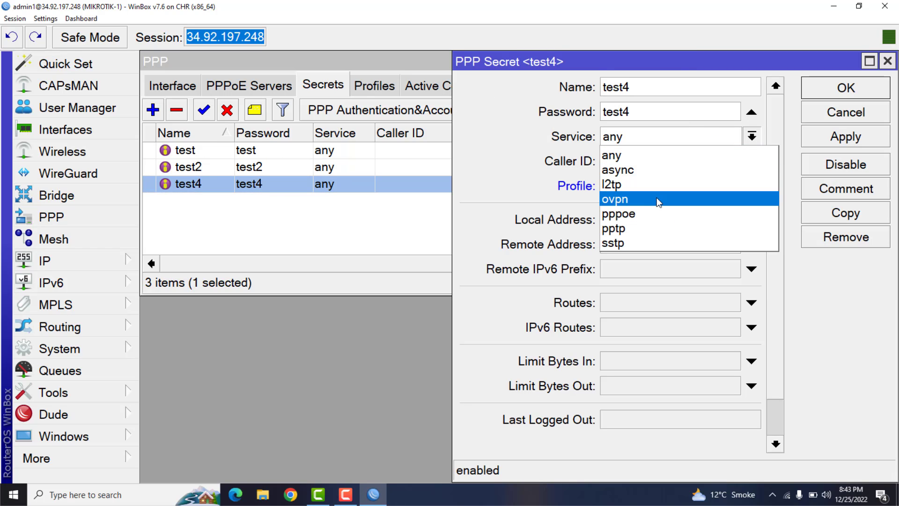
{"action": "left_click", "coordinate": [665, 156]}
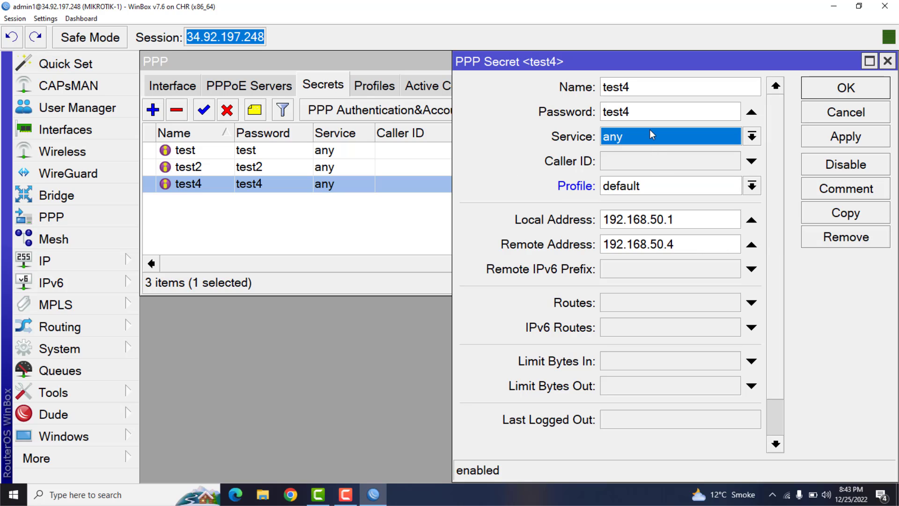
{"action": "left_click", "coordinate": [752, 186]}
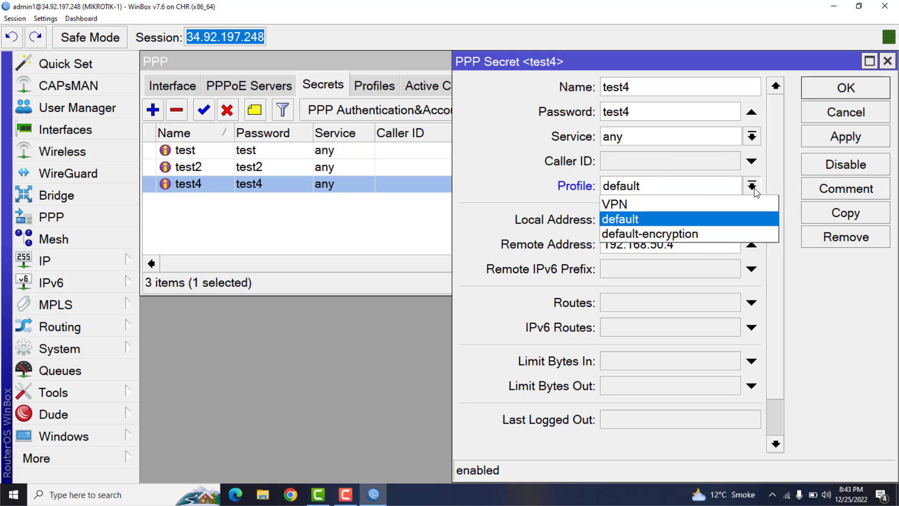
{"action": "left_click", "coordinate": [659, 202]}
{"action": "left_click", "coordinate": [821, 143]}
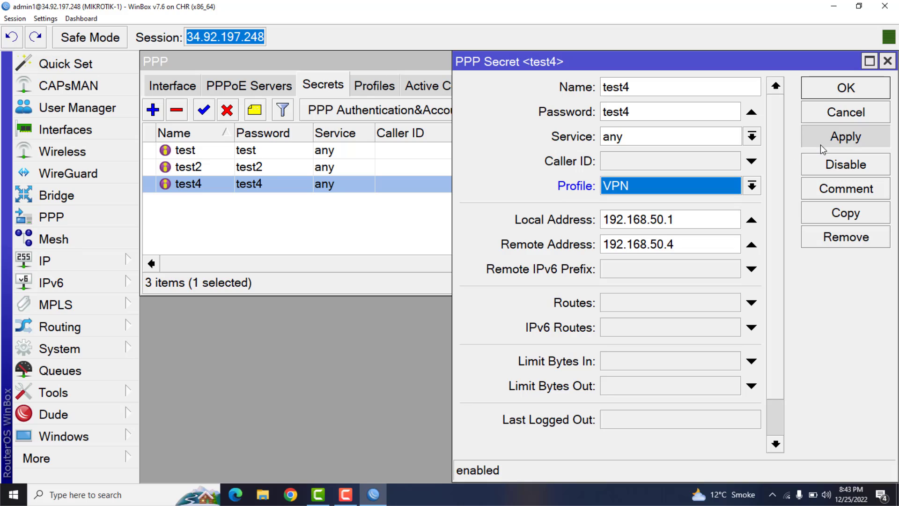
- Try l2tp as the test4 secret's service, return it to any, and close the secret
{"action": "left_click", "coordinate": [626, 139]}
{"action": "left_click", "coordinate": [618, 184]}
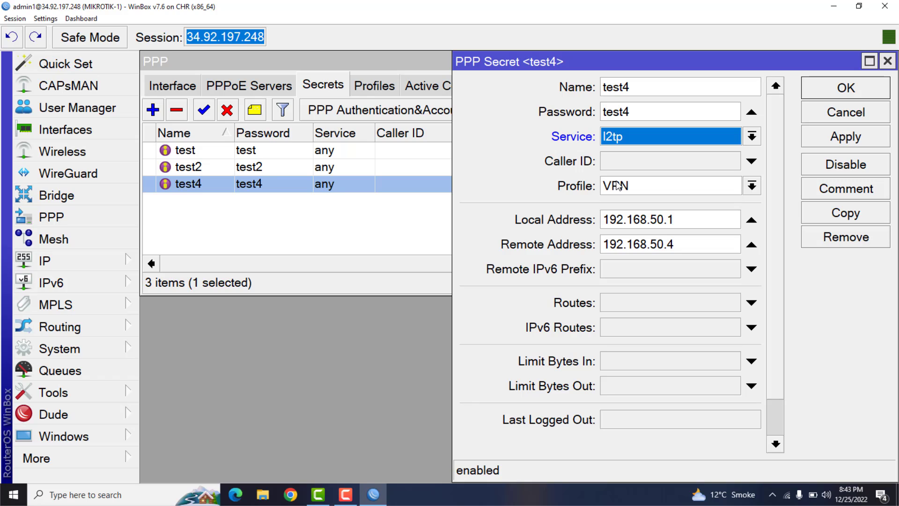
{"action": "left_click", "coordinate": [630, 140]}
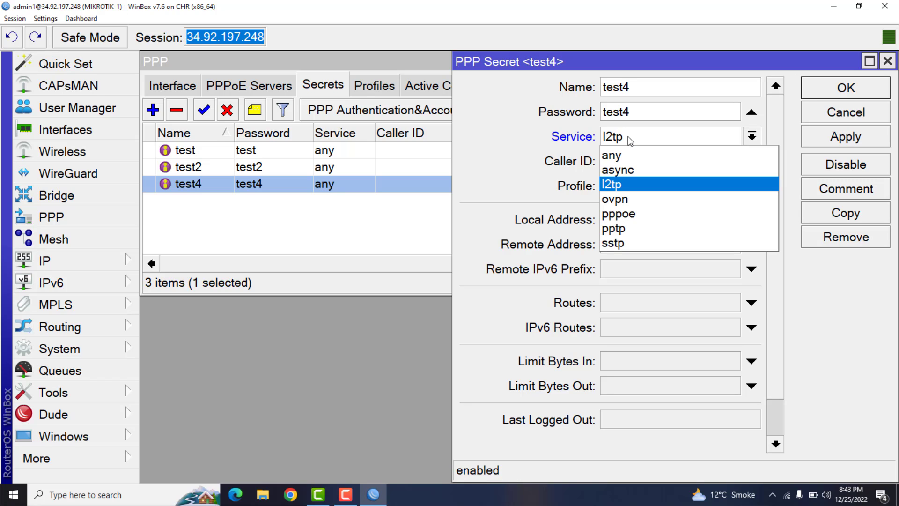
{"action": "left_click", "coordinate": [621, 156]}
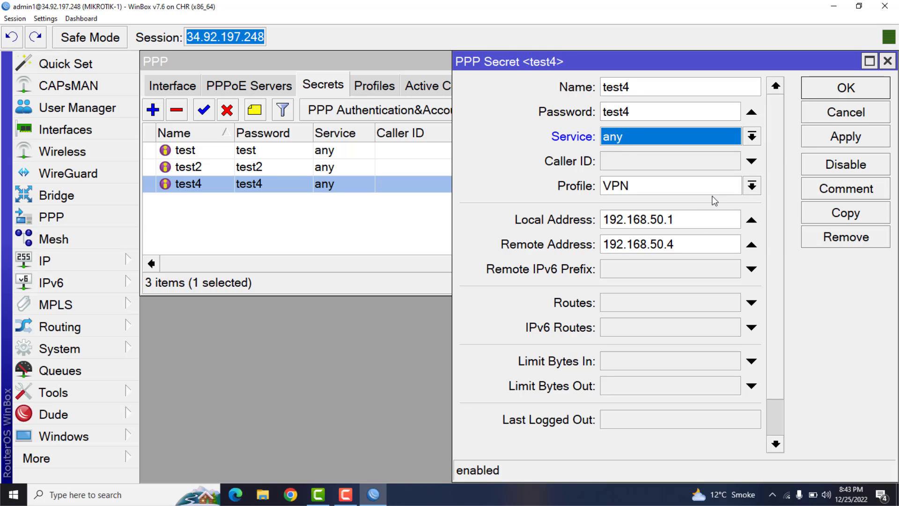
{"action": "left_click", "coordinate": [838, 96]}
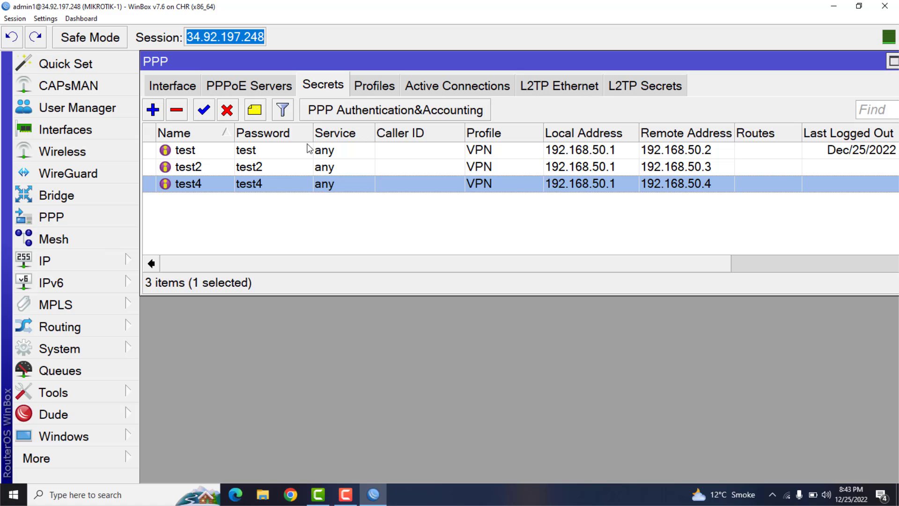
- Inspect the local and remote addresses of the test secret and close it without changes
{"action": "left_click", "coordinate": [265, 153]}
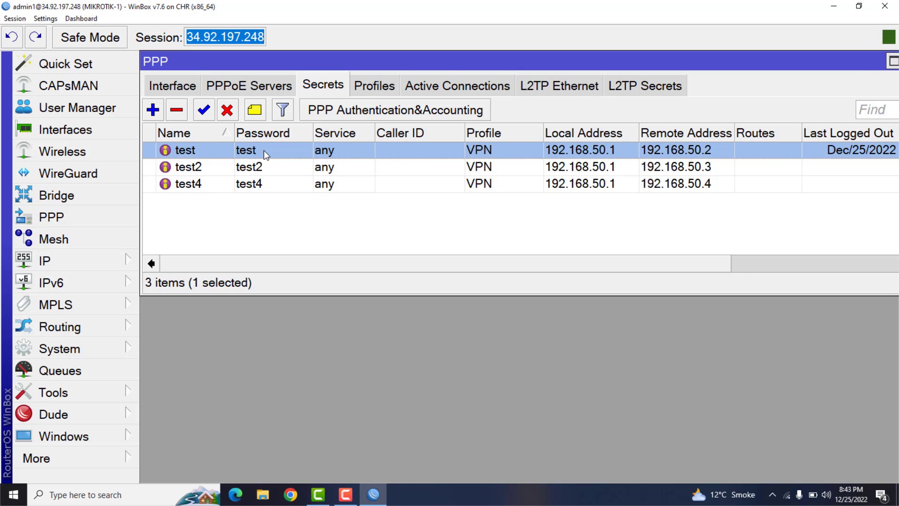
{"action": "double_click", "coordinate": [263, 150]}
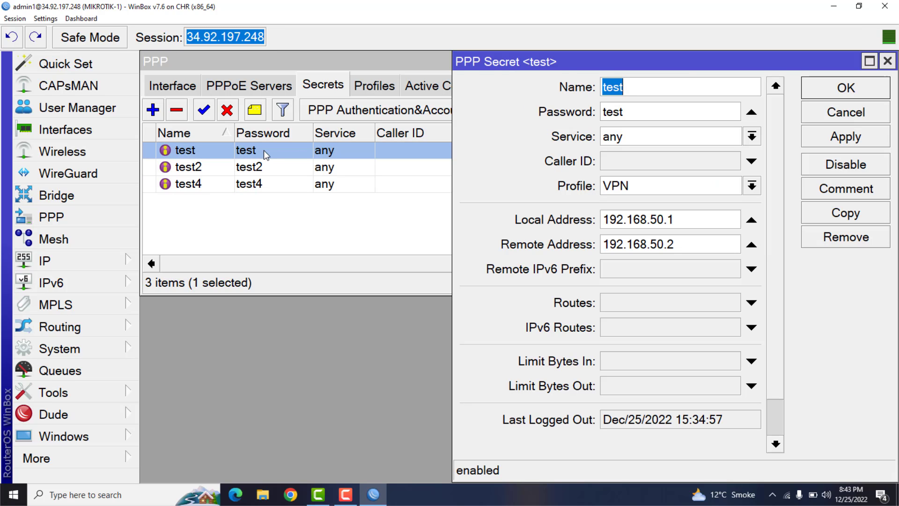
{"action": "left_click_drag", "start_coordinate": [693, 218], "coordinate": [587, 220]}
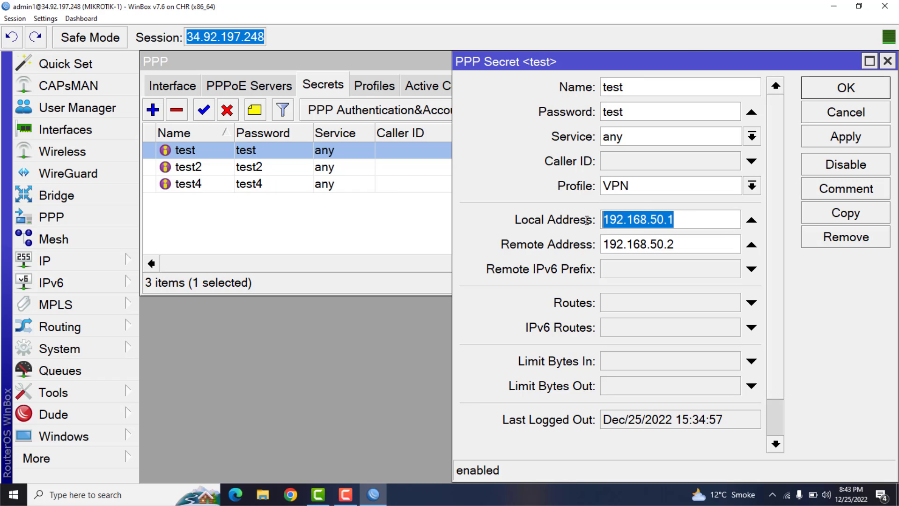
{"action": "left_click", "coordinate": [682, 244]}
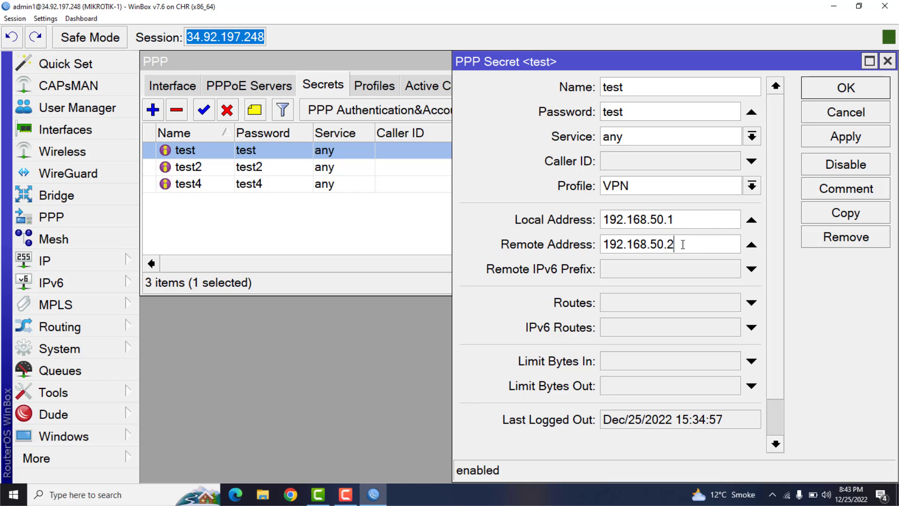
{"action": "left_click_drag", "start_coordinate": [683, 244], "coordinate": [658, 244]}
{"action": "left_click", "coordinate": [846, 112]}
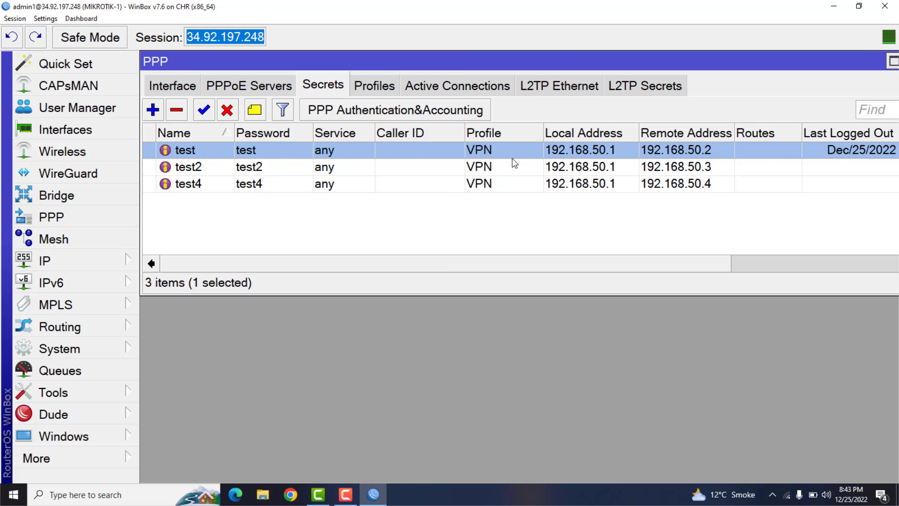
- Check the test2 secret's addresses, try 192.168.50.33 as its remote address, and discard the edit
{"action": "double_click", "coordinate": [357, 168]}
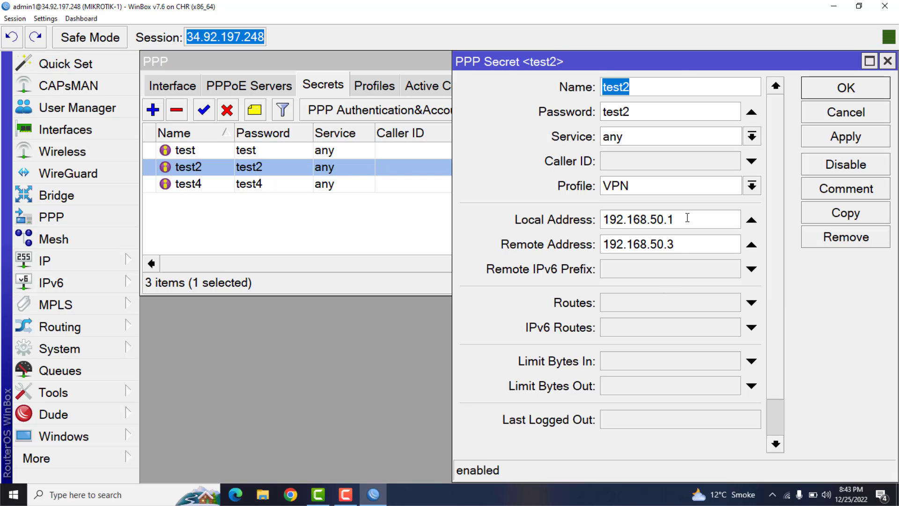
{"action": "left_click_drag", "start_coordinate": [687, 218], "coordinate": [653, 219]}
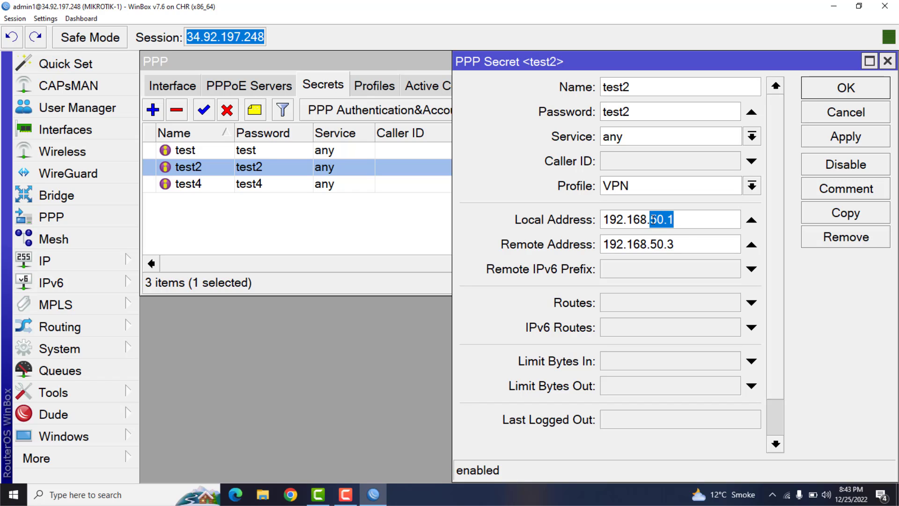
{"action": "left_click_drag", "start_coordinate": [682, 244], "coordinate": [652, 244]}
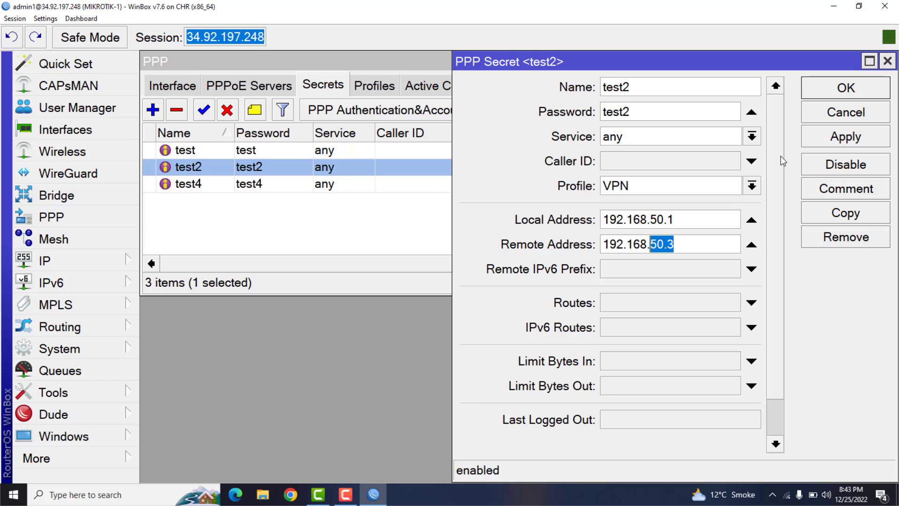
{"action": "left_click", "coordinate": [699, 248]}
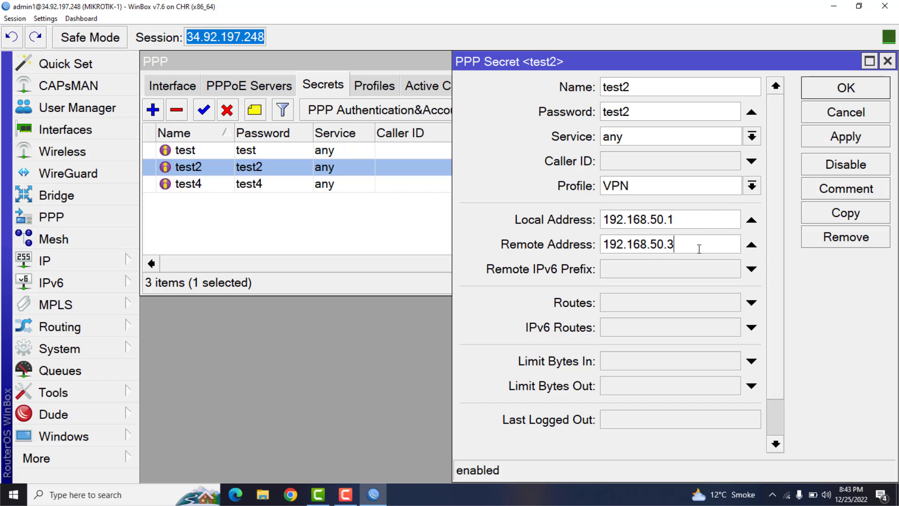
{"action": "type", "text": "33"}
{"action": "key", "text": "BackSpace"}
{"action": "left_click", "coordinate": [842, 120]}
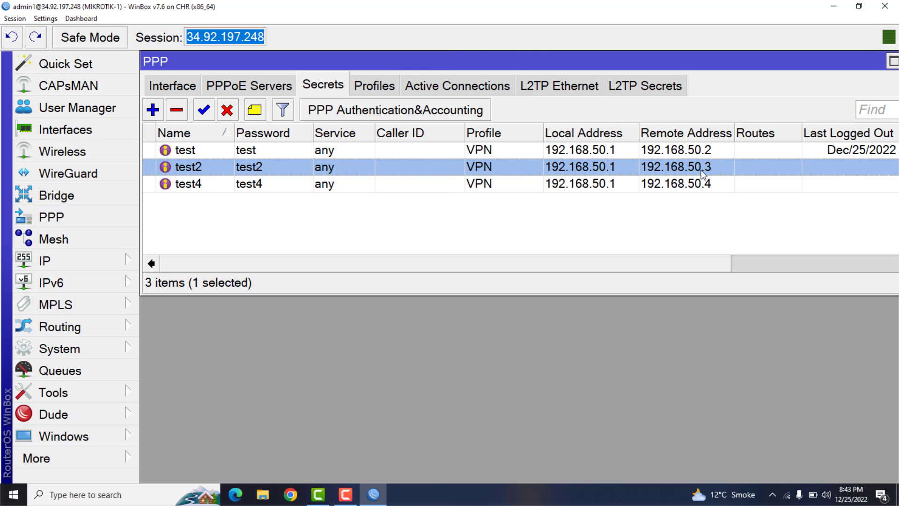
- Inspect the local and remote addresses of the test4 secret and close it
{"action": "left_click", "coordinate": [582, 186]}
{"action": "double_click", "coordinate": [582, 185]}
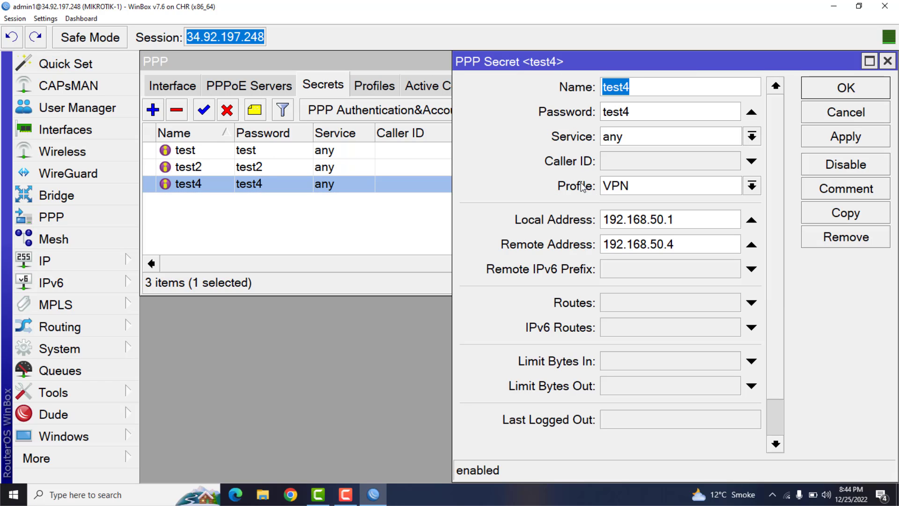
{"action": "left_click", "coordinate": [685, 224]}
{"action": "double_click", "coordinate": [685, 224]}
{"action": "left_click", "coordinate": [688, 248]}
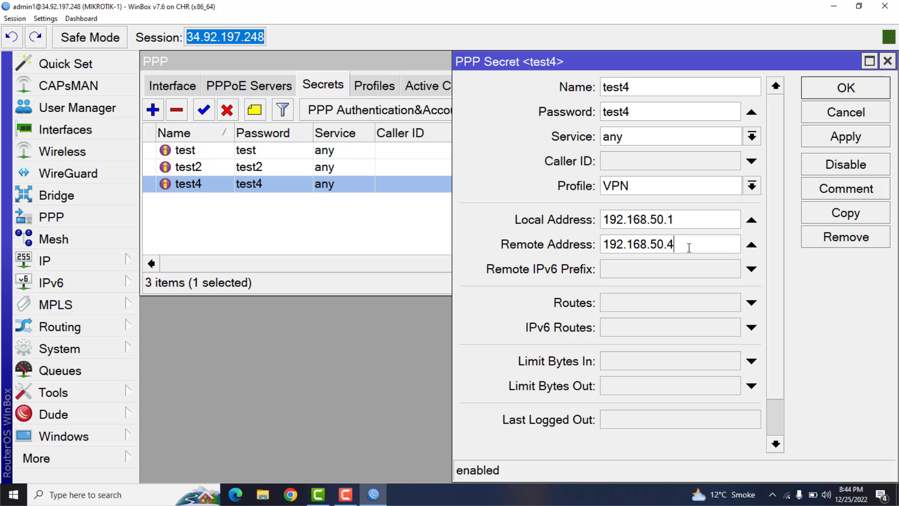
{"action": "double_click", "coordinate": [621, 248]}
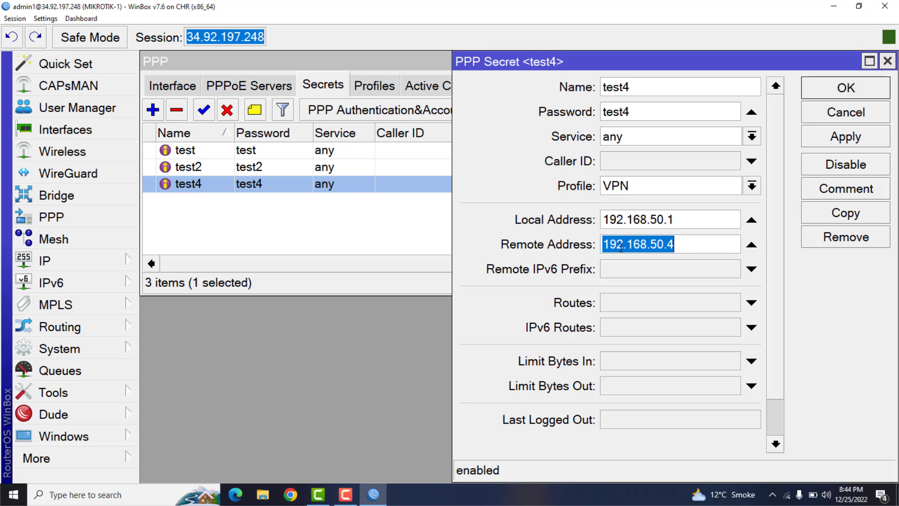
{"action": "left_click", "coordinate": [838, 89]}
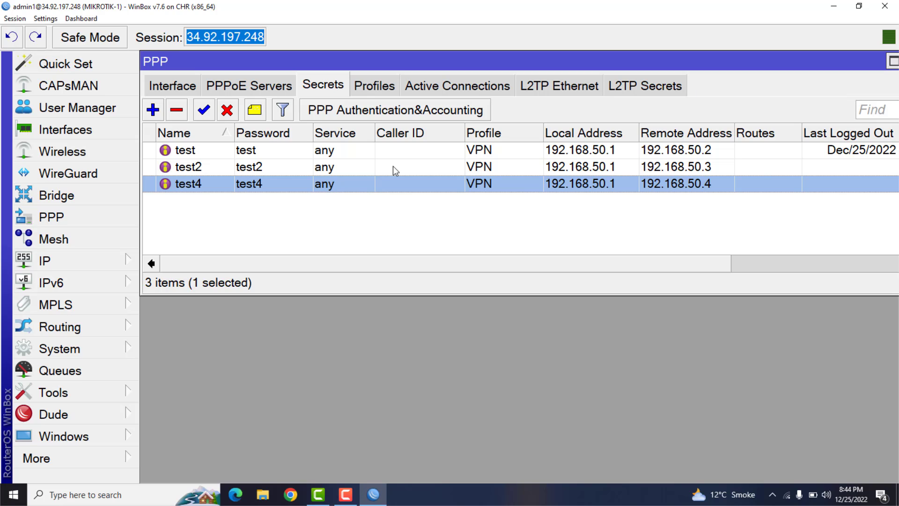
- Start a new firewall NAT rule using the srcnat chain
{"action": "left_click", "coordinate": [98, 259]}
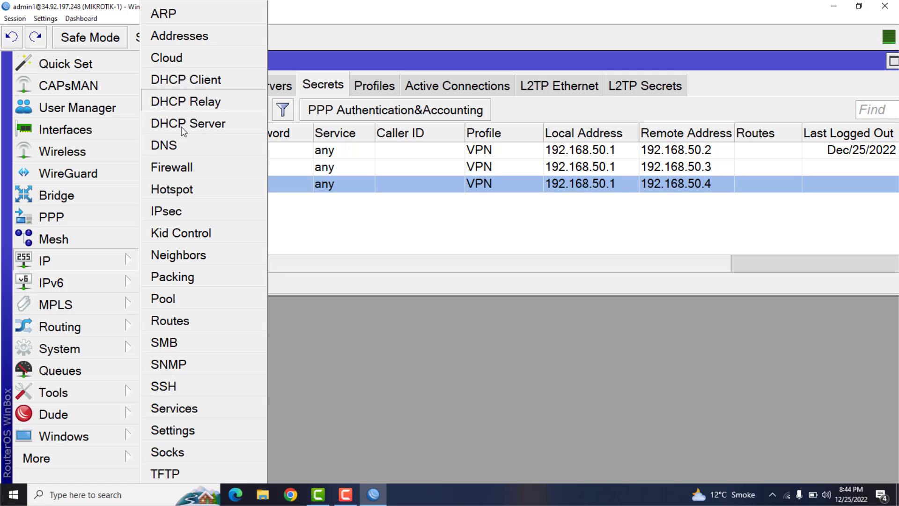
{"action": "left_click", "coordinate": [176, 171]}
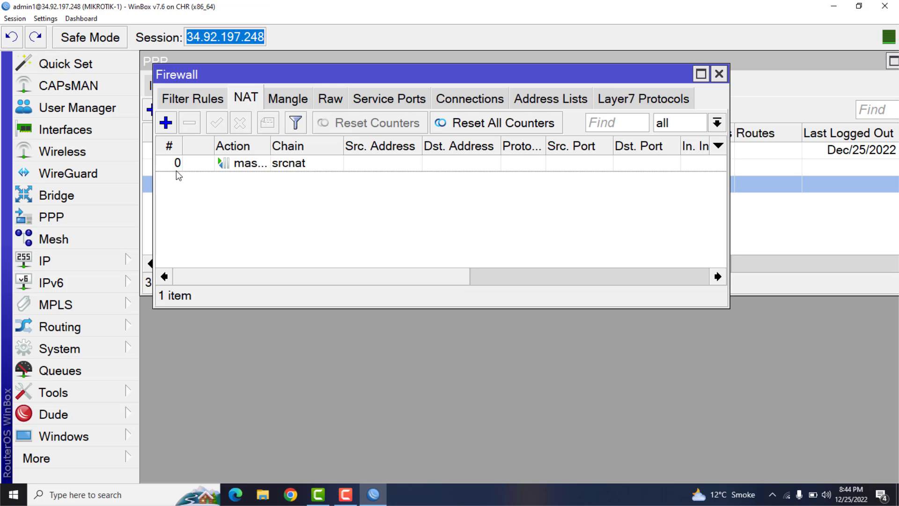
{"action": "left_click_drag", "start_coordinate": [248, 79], "coordinate": [337, 92]}
{"action": "left_click_drag", "start_coordinate": [287, 118], "coordinate": [302, 88]}
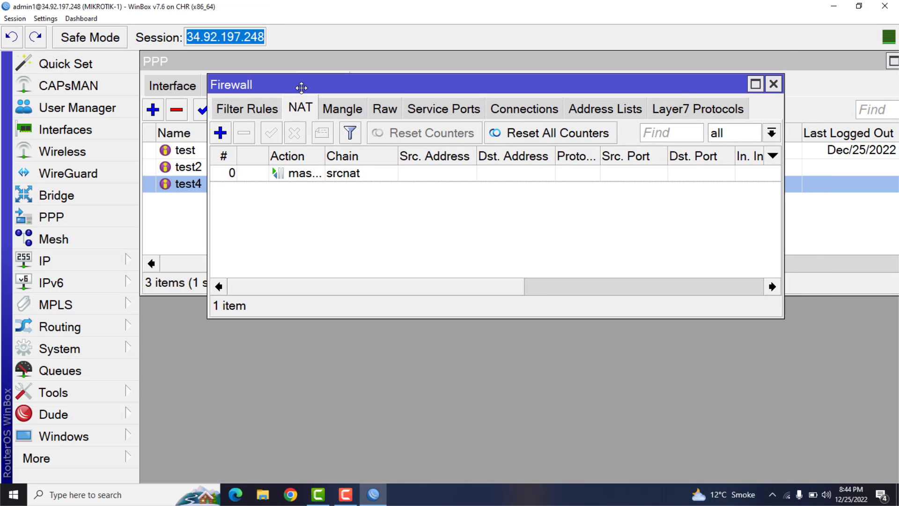
{"action": "left_click", "coordinate": [223, 134]}
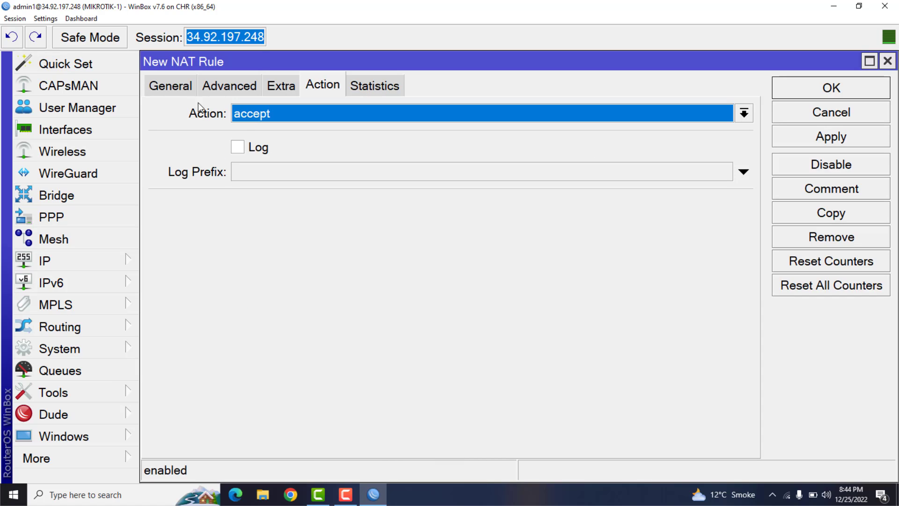
{"action": "left_click", "coordinate": [170, 89]}
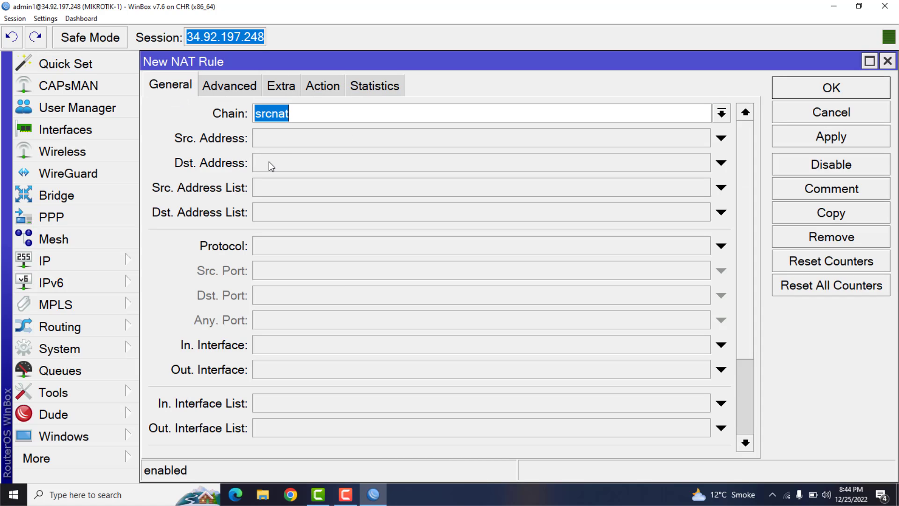
- Copy the address range from VPN POOL and close the IP pool windows
{"action": "left_click", "coordinate": [72, 266]}
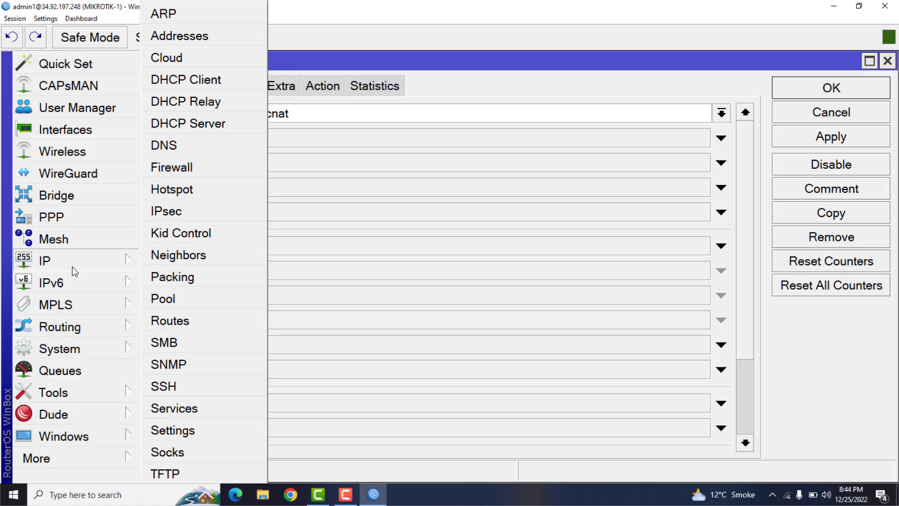
{"action": "left_click", "coordinate": [167, 302]}
{"action": "double_click", "coordinate": [405, 156]}
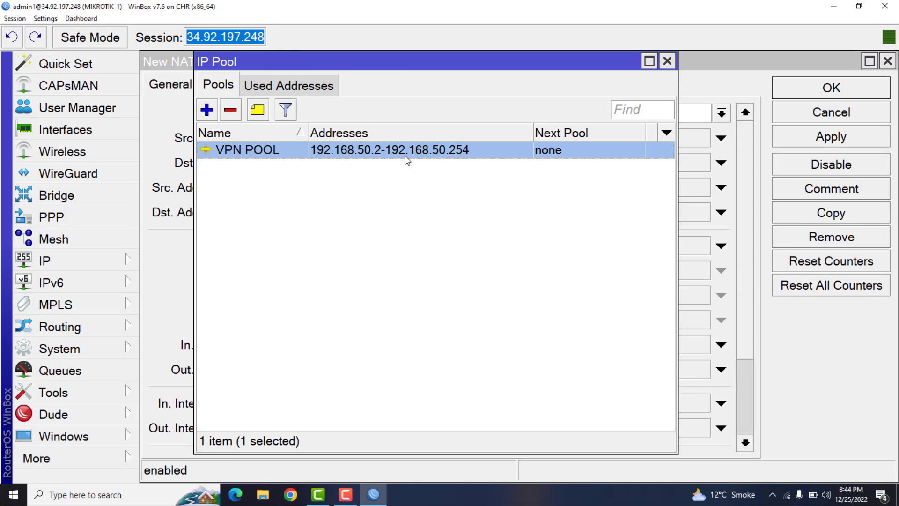
{"action": "key", "text": "Tab"}
{"action": "key", "text": "ctrl+c"}
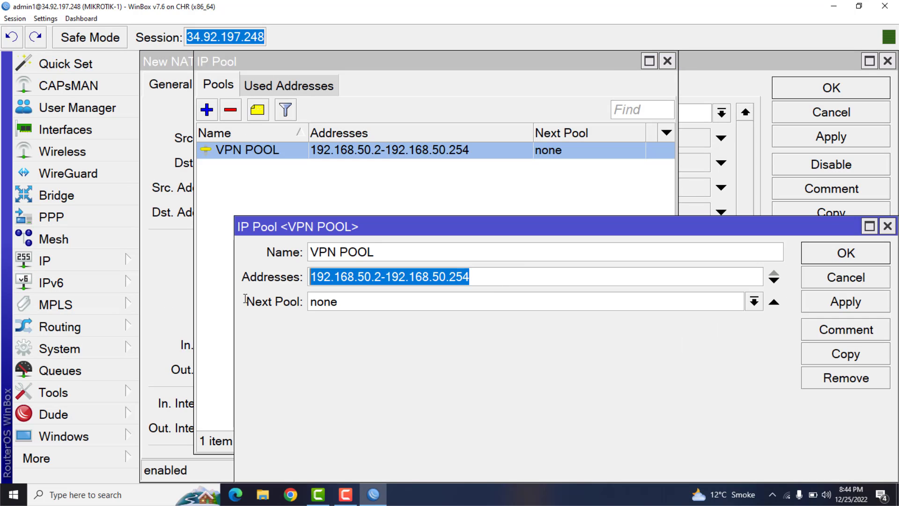
{"action": "left_click", "coordinate": [851, 252]}
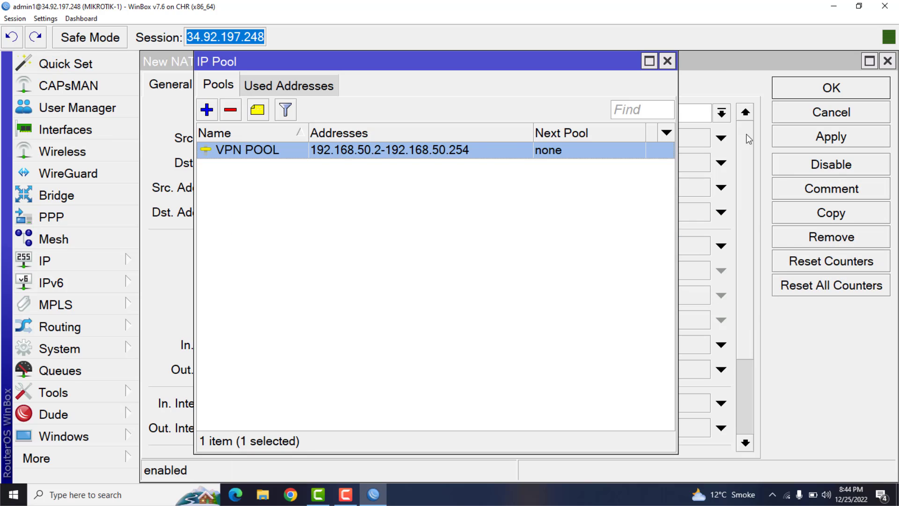
{"action": "left_click", "coordinate": [667, 61]}
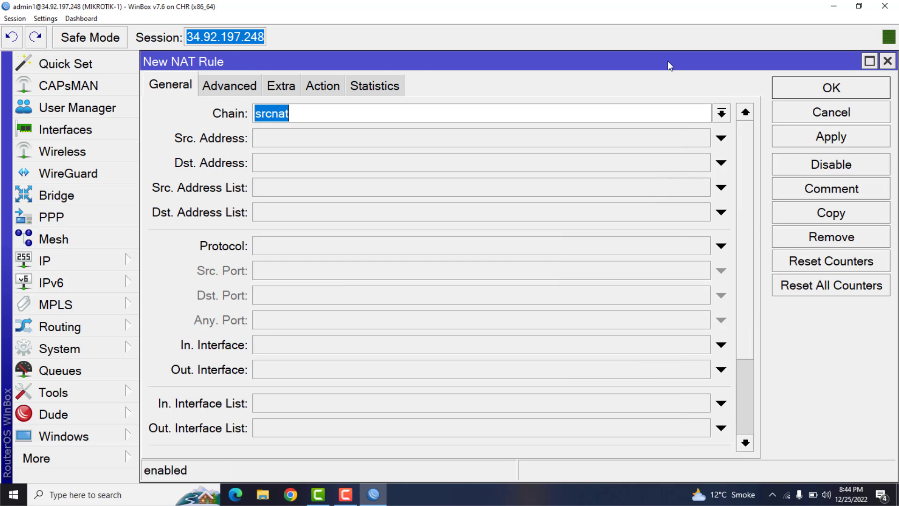
- Paste 192.168.50.2-192.168.50.254 as the new NAT rule's destination address
{"action": "left_click", "coordinate": [276, 163]}
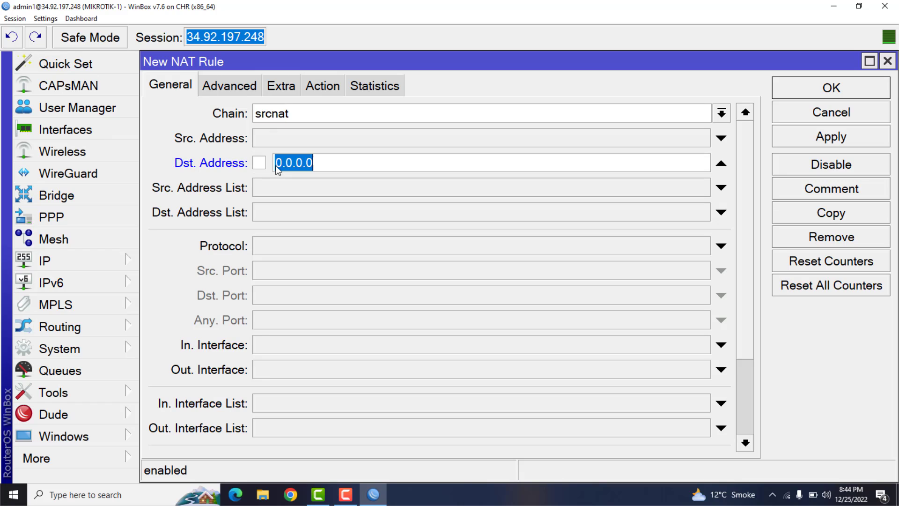
{"action": "key", "text": "ctrl+v"}
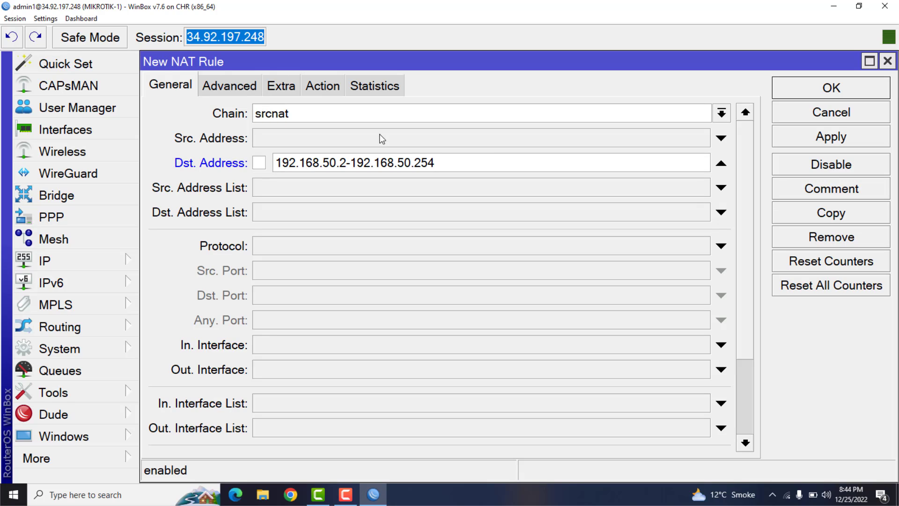
{"action": "left_click_drag", "start_coordinate": [445, 164], "coordinate": [210, 198]}
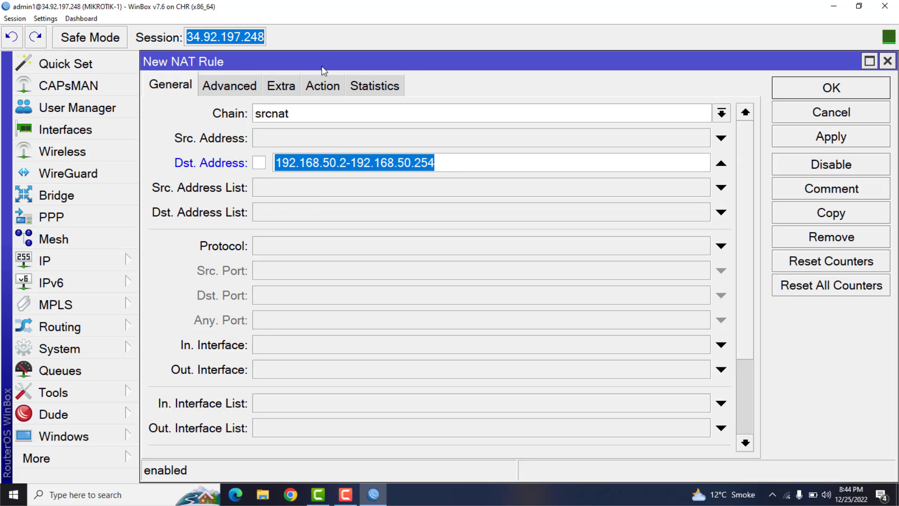
- Set the NAT rule's action to masquerade, save the rule, and close the Firewall and PPP windows
{"action": "left_click", "coordinate": [327, 86]}
{"action": "left_click", "coordinate": [327, 113]}
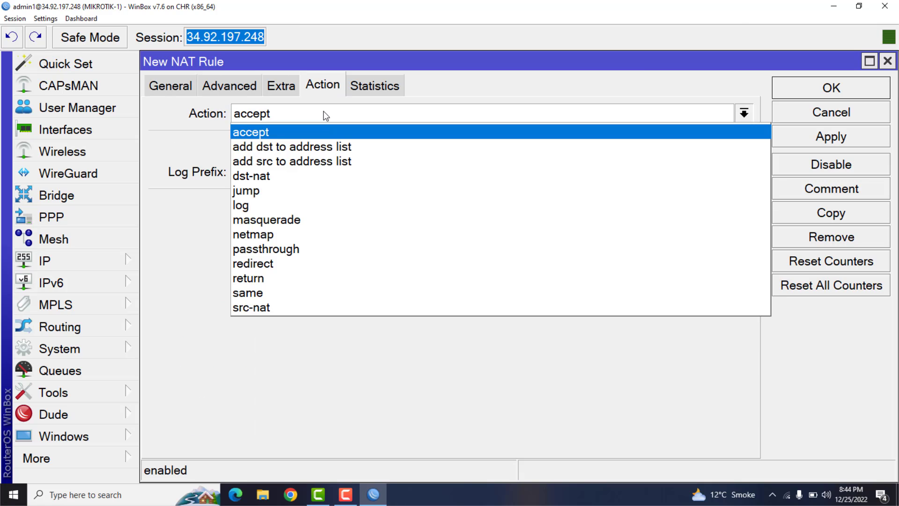
{"action": "left_click", "coordinate": [288, 218]}
{"action": "left_click", "coordinate": [789, 139]}
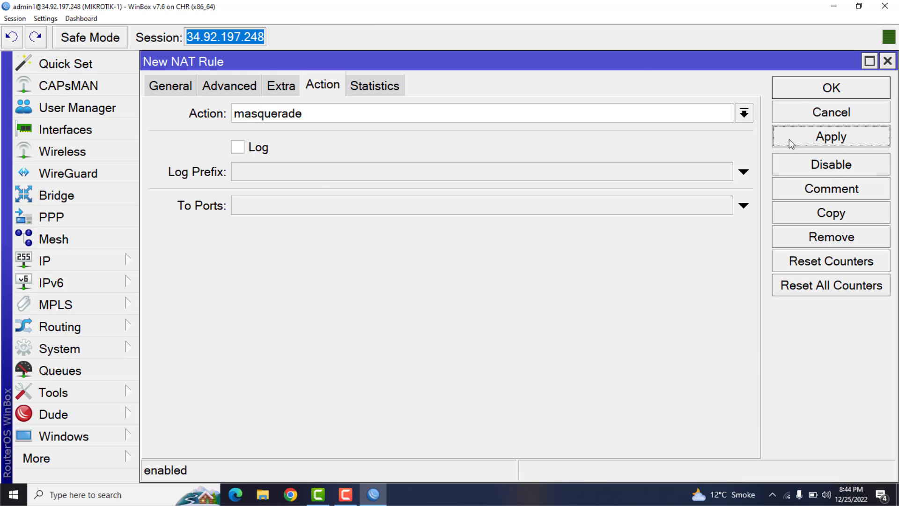
{"action": "left_click", "coordinate": [797, 88]}
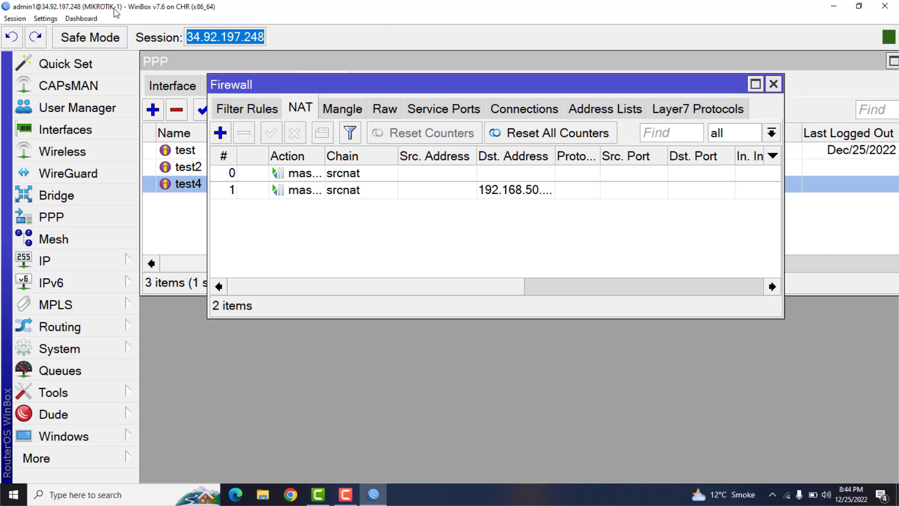
{"action": "left_click", "coordinate": [773, 84]}
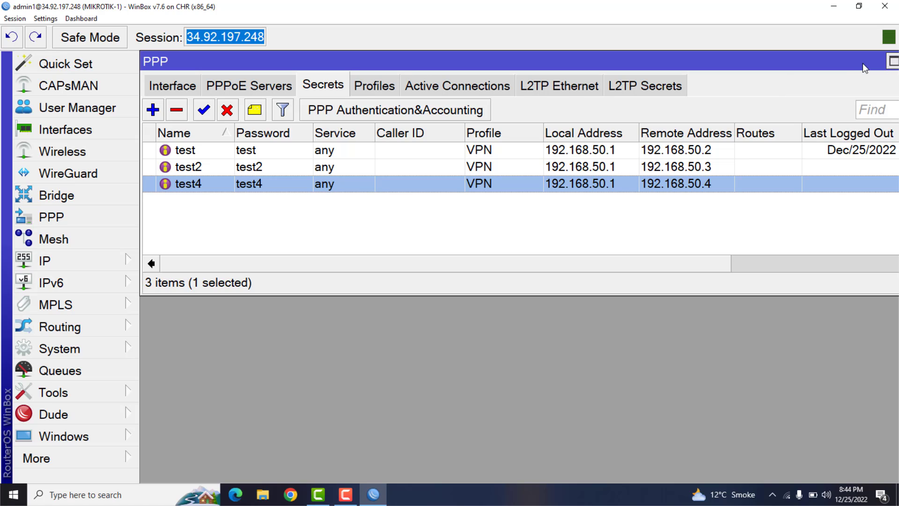
{"action": "left_click_drag", "start_coordinate": [862, 64], "coordinate": [780, 63]}
{"action": "left_click", "coordinate": [834, 61]}
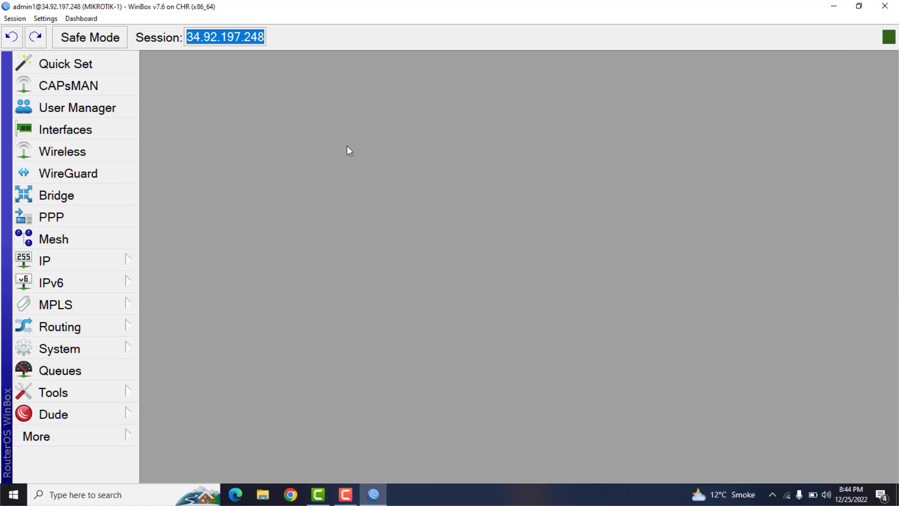
- Review the VPN POOL address range in the IP pool list and close the list
{"action": "left_click", "coordinate": [64, 261]}
{"action": "left_click", "coordinate": [170, 301]}
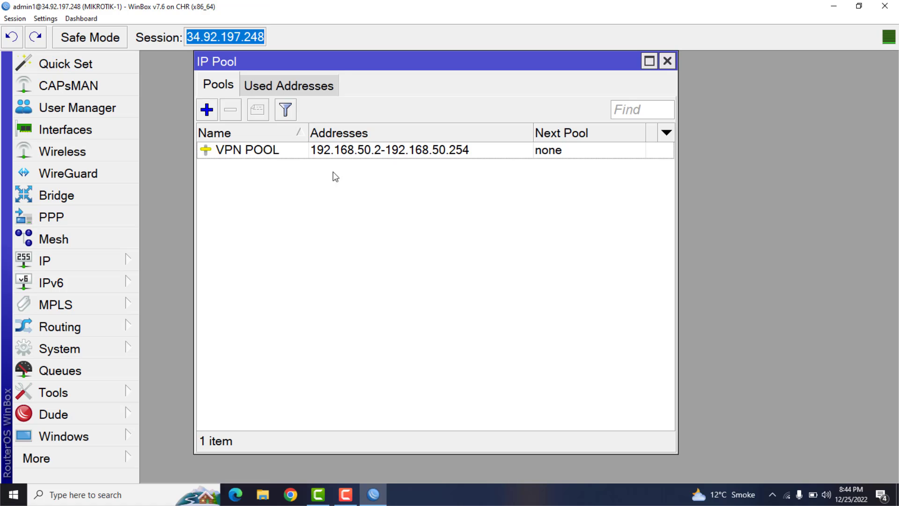
{"action": "left_click", "coordinate": [667, 61]}
- Inspect the VPN profile's local and remote address settings in PPP and close the profile
{"action": "left_click", "coordinate": [64, 218]}
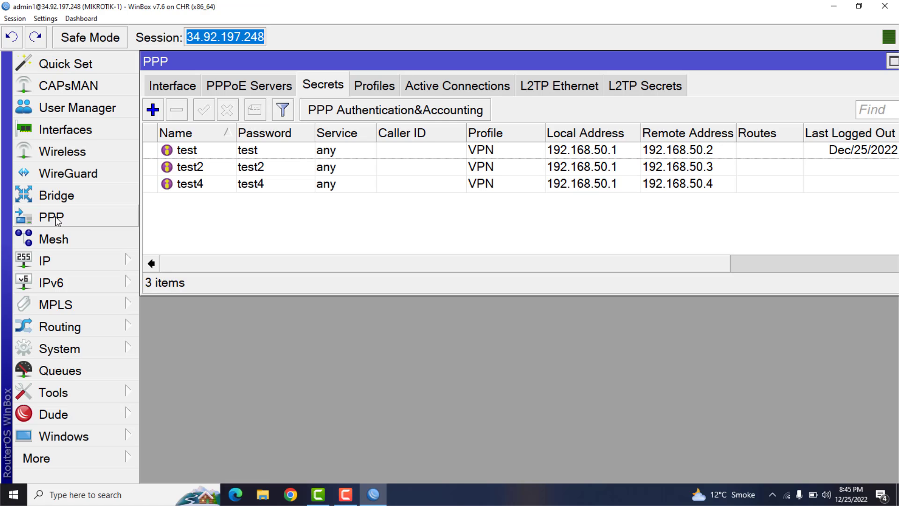
{"action": "left_click", "coordinate": [365, 88]}
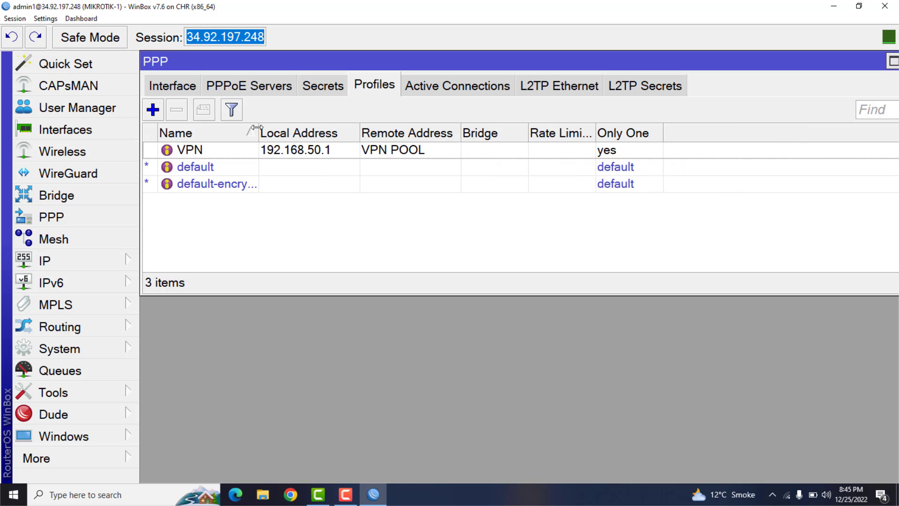
{"action": "left_click", "coordinate": [318, 151]}
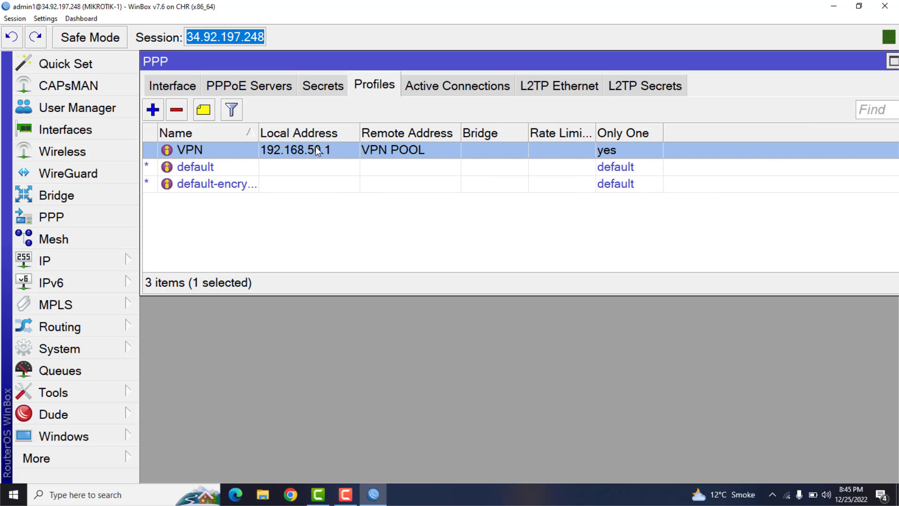
{"action": "double_click", "coordinate": [341, 148]}
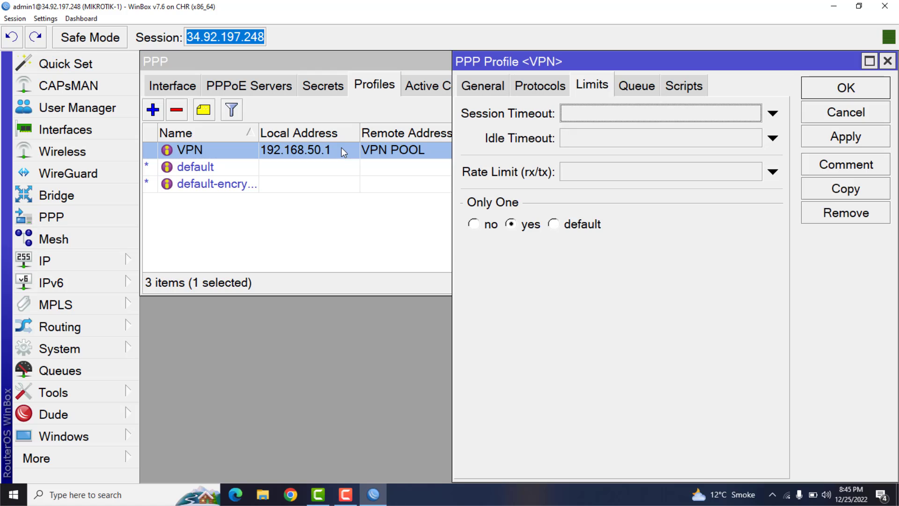
{"action": "left_click", "coordinate": [476, 90]}
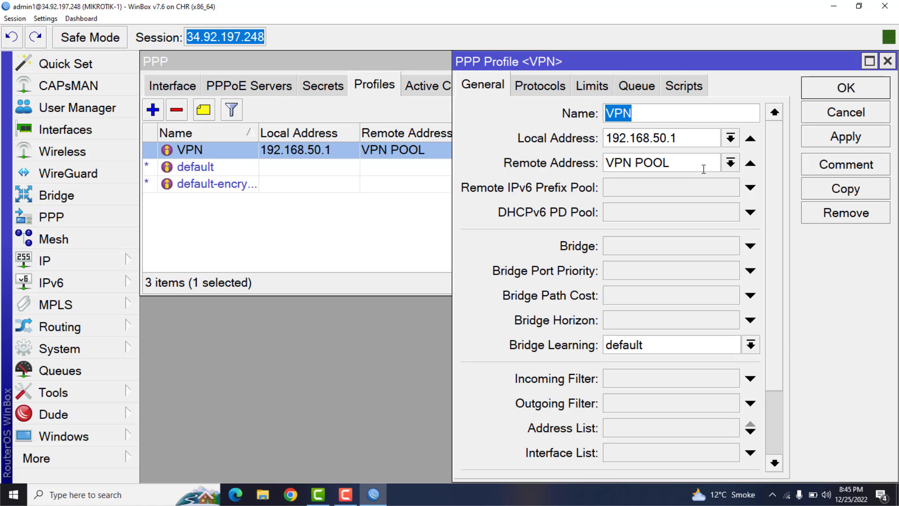
{"action": "left_click", "coordinate": [703, 169]}
{"action": "left_click", "coordinate": [843, 96]}
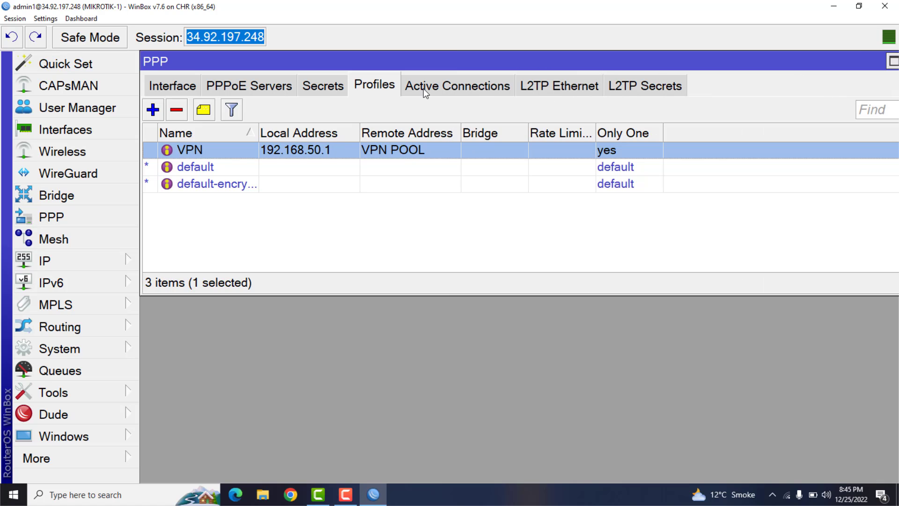
- Go through the test, test2 and test4 entries in the PPP secrets list
{"action": "left_click", "coordinate": [333, 89]}
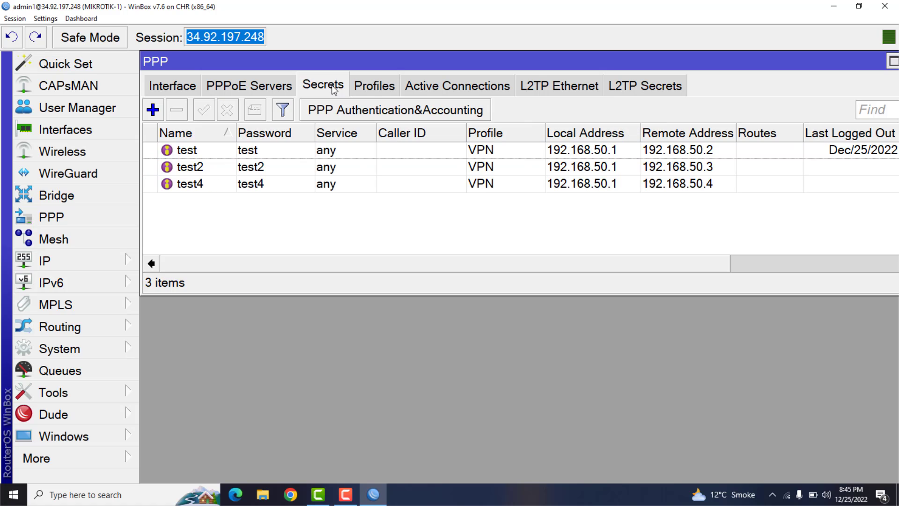
{"action": "left_click", "coordinate": [198, 154]}
{"action": "left_click", "coordinate": [197, 169]}
{"action": "left_click", "coordinate": [198, 185]}
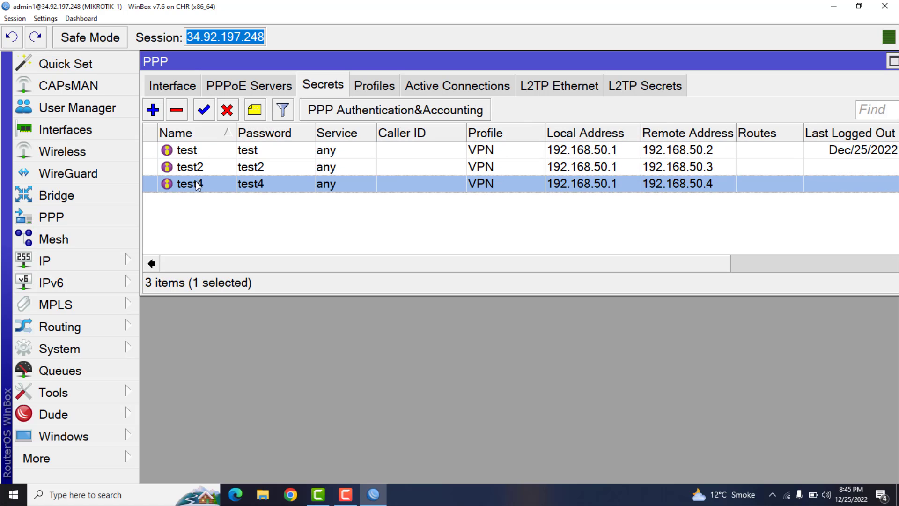
- Review the PPTP server and L2TP server settings and close both dialogs
{"action": "left_click", "coordinate": [172, 89]}
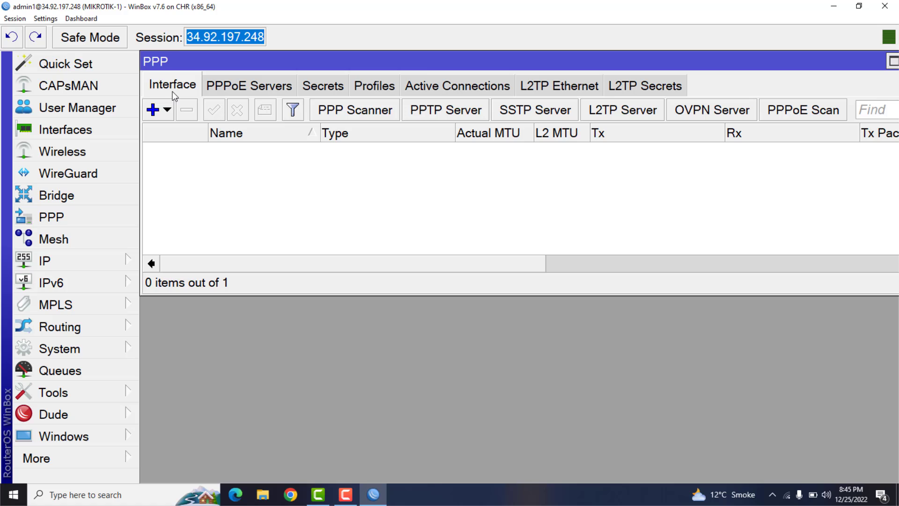
{"action": "left_click", "coordinate": [424, 112]}
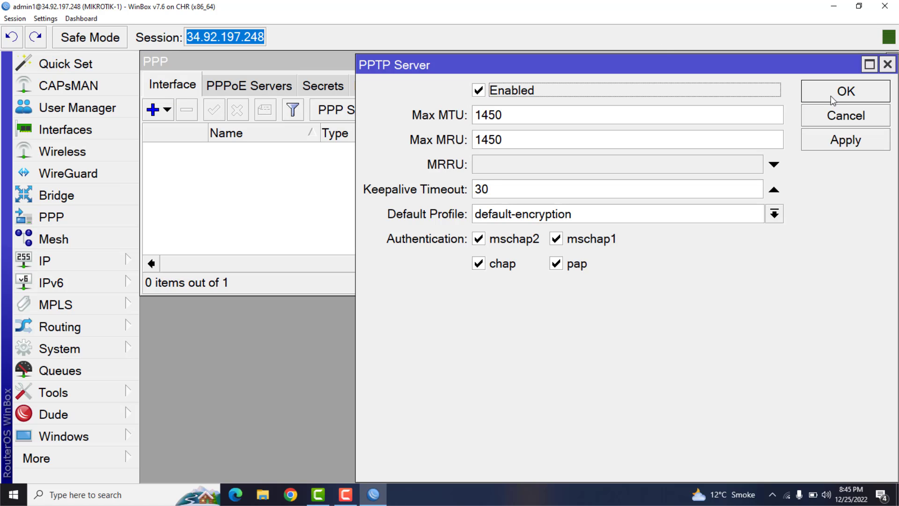
{"action": "left_click", "coordinate": [824, 116]}
{"action": "left_click", "coordinate": [622, 110]}
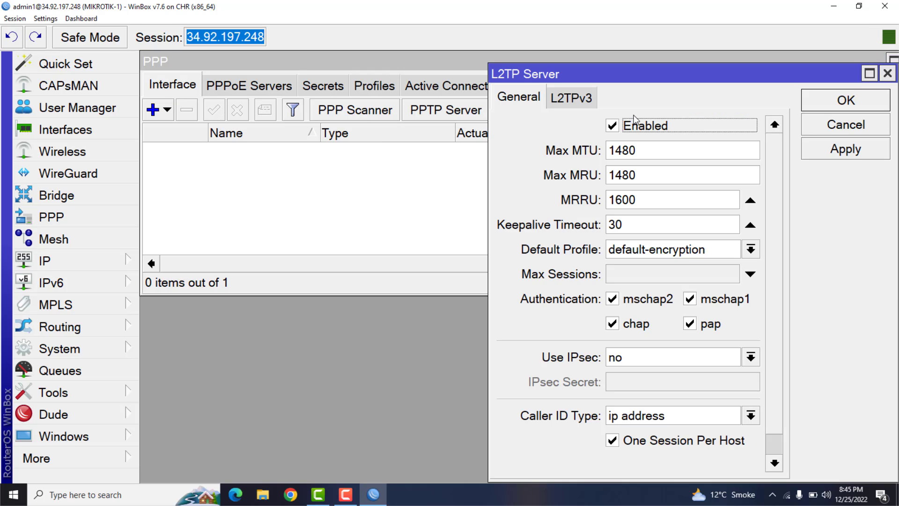
{"action": "left_click", "coordinate": [612, 126]}
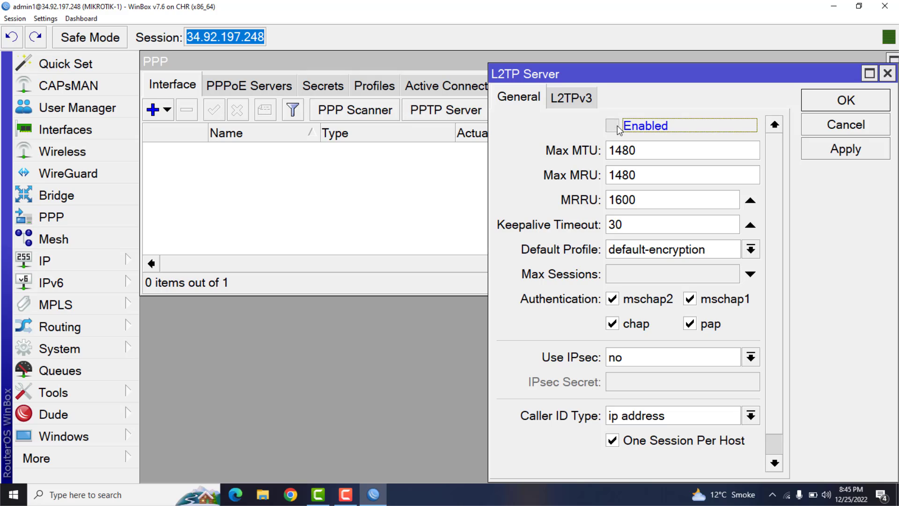
{"action": "left_click", "coordinate": [847, 148]}
{"action": "left_click", "coordinate": [843, 109]}
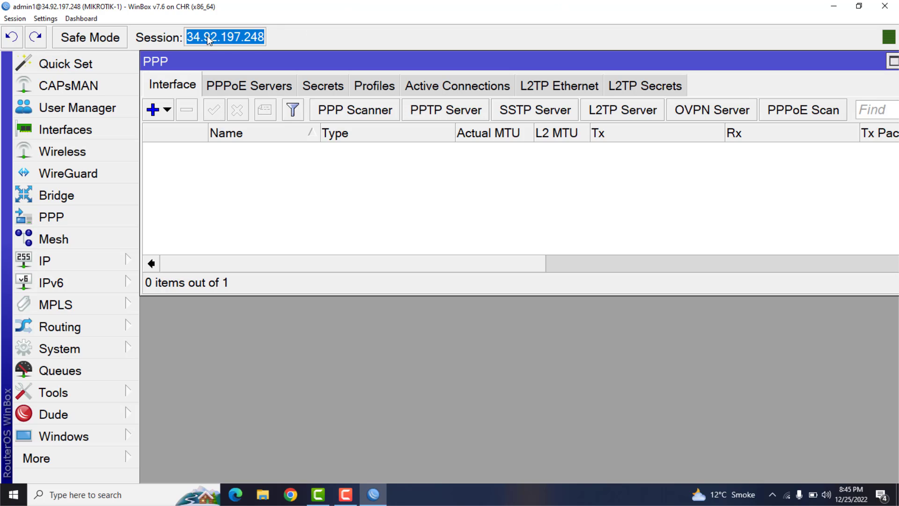
- Copy the CHR router's public IP address from the session field
{"action": "left_click_drag", "start_coordinate": [187, 38], "coordinate": [259, 37]}
{"action": "right_click", "coordinate": [246, 37]}
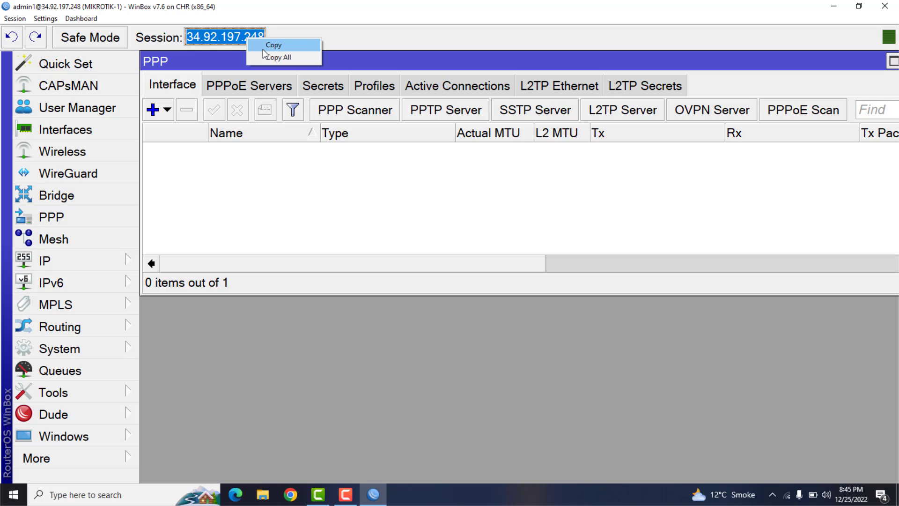
{"action": "left_click", "coordinate": [263, 49]}
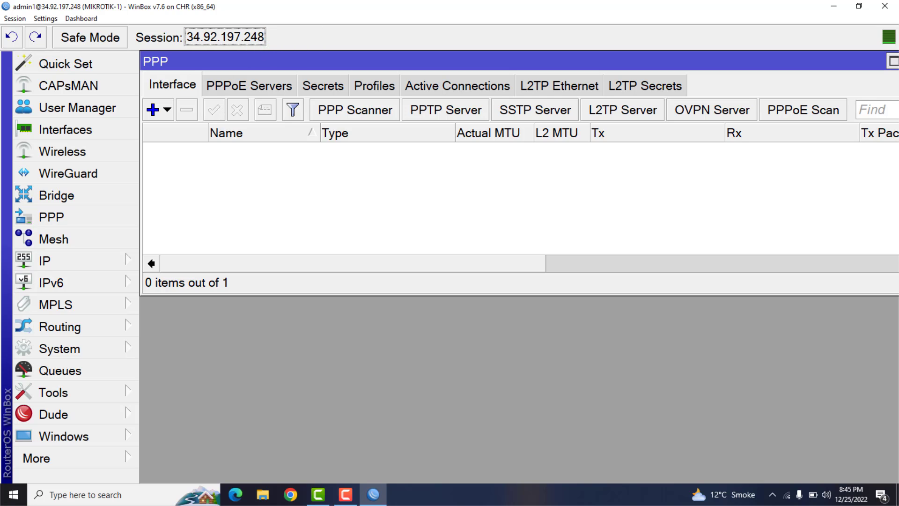
- Minimize the CHR session, launch another WinBox login window, and list the neighboring routers
{"action": "left_click", "coordinate": [835, 7]}
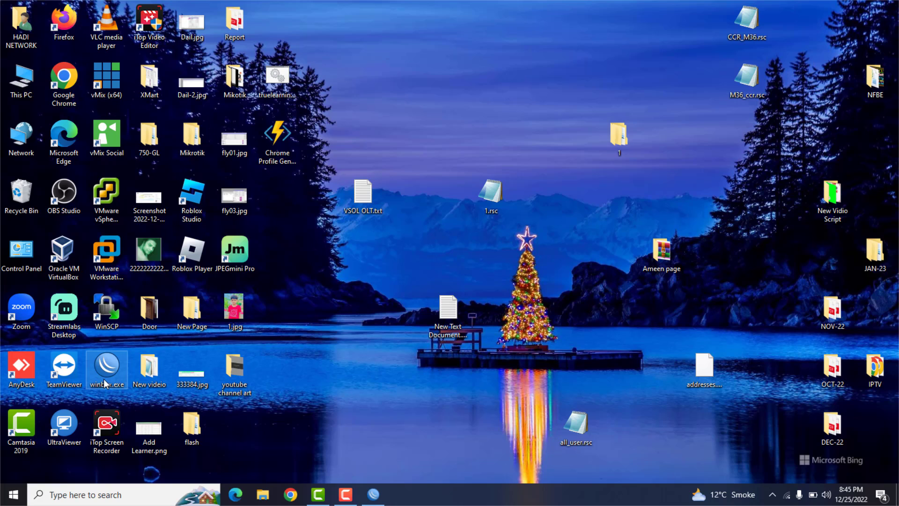
{"action": "double_click", "coordinate": [106, 381]}
{"action": "left_click", "coordinate": [75, 212]}
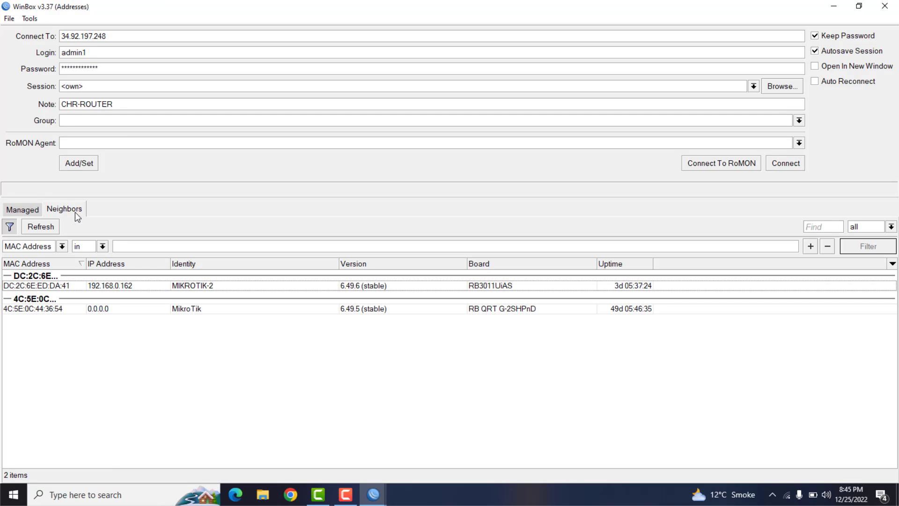
- Connect to the neighboring router MIKROTIK-2 at 192.168.0.162, shift its restored window away from the screen corner, and maximize it
{"action": "left_click", "coordinate": [114, 284]}
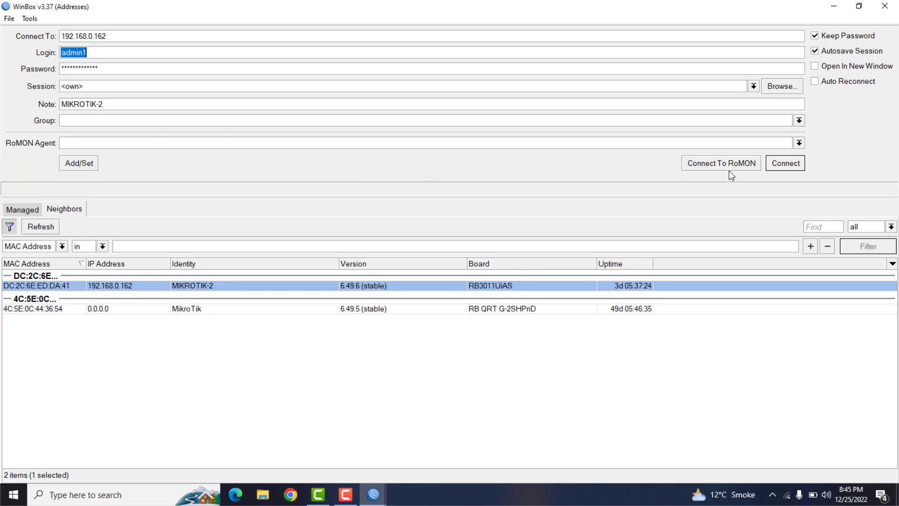
{"action": "key", "text": "ctrl+a"}
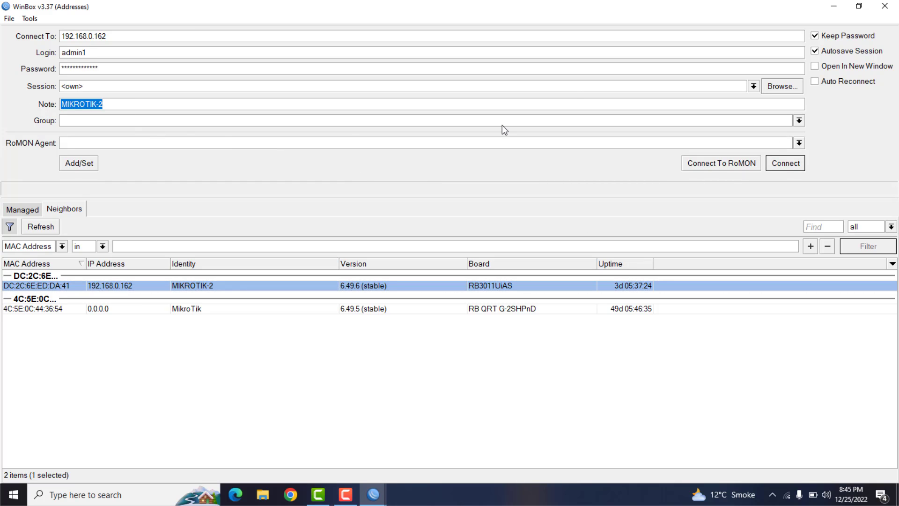
{"action": "left_click", "coordinate": [785, 163]}
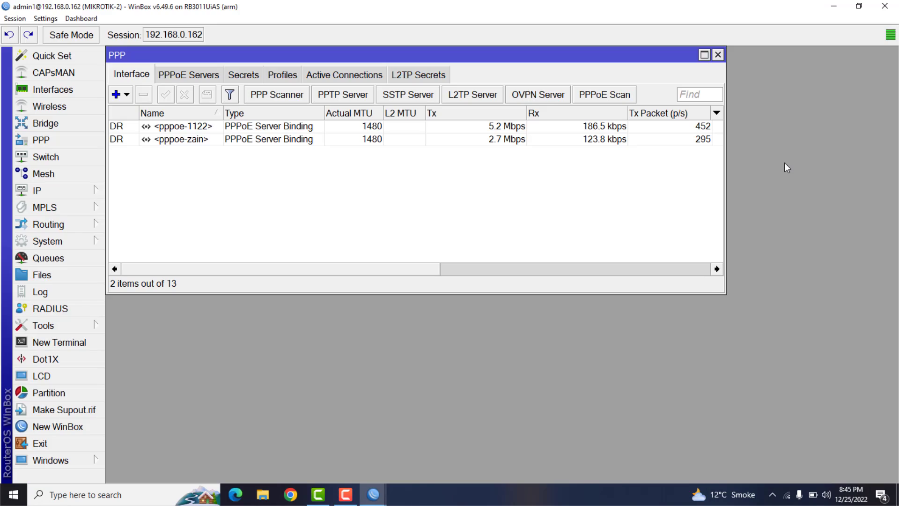
{"action": "left_click", "coordinate": [859, 7]}
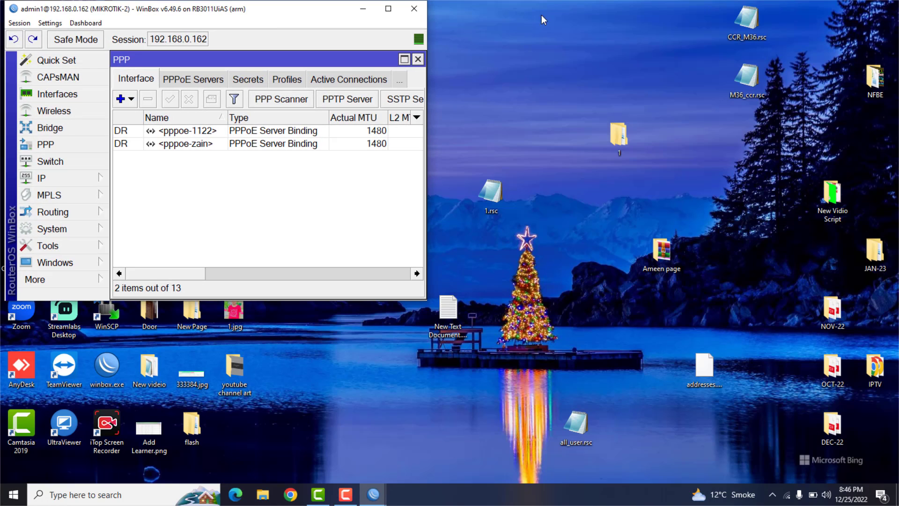
{"action": "left_click_drag", "start_coordinate": [265, 15], "coordinate": [686, 22]}
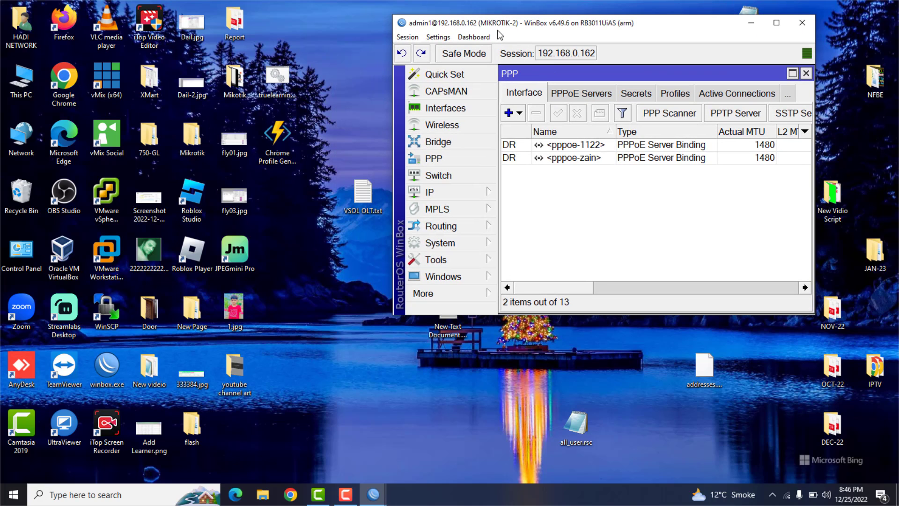
{"action": "left_click", "coordinate": [776, 23]}
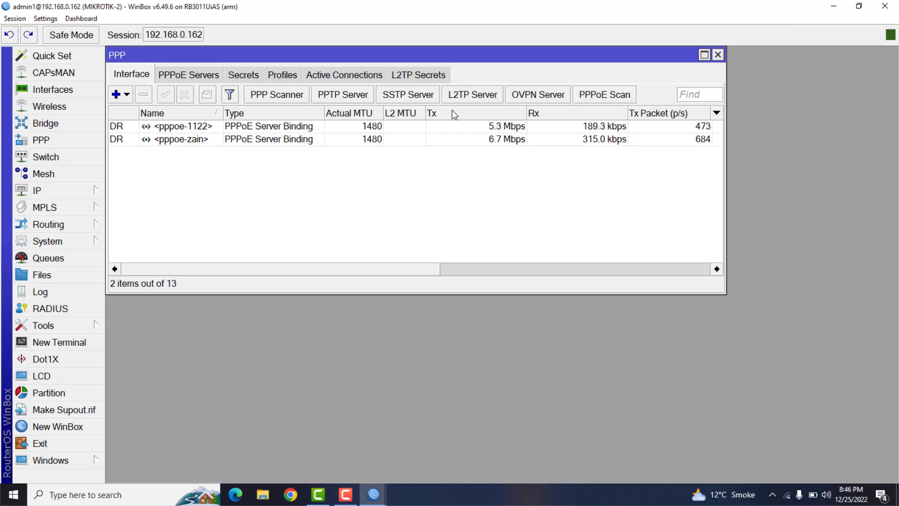
- Start a new L2TP client interface on MIKROTIK-2 and name it HADI
{"action": "left_click", "coordinate": [200, 129]}
{"action": "left_click", "coordinate": [193, 150]}
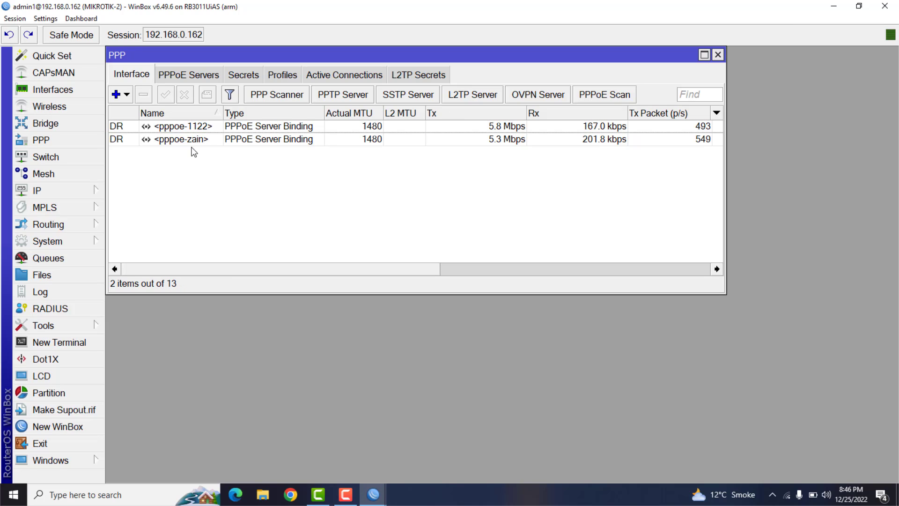
{"action": "left_click", "coordinate": [191, 139]}
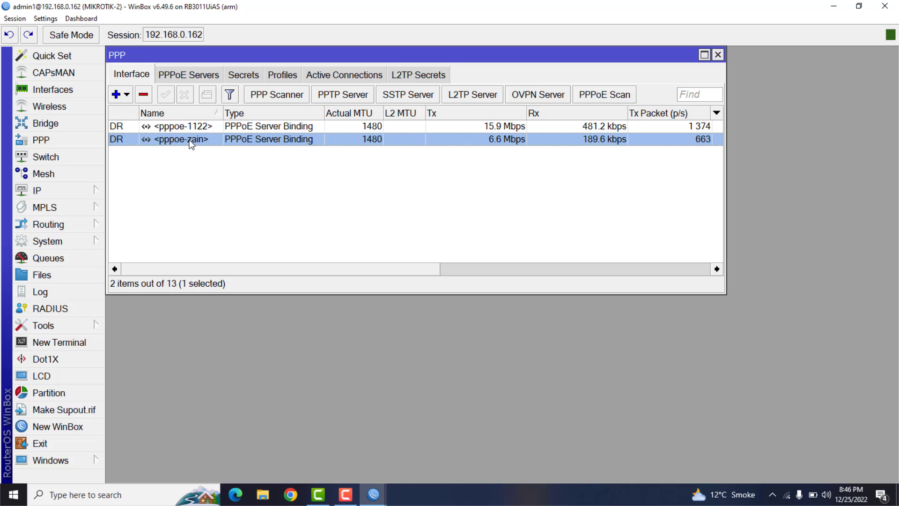
{"action": "left_click", "coordinate": [127, 96]}
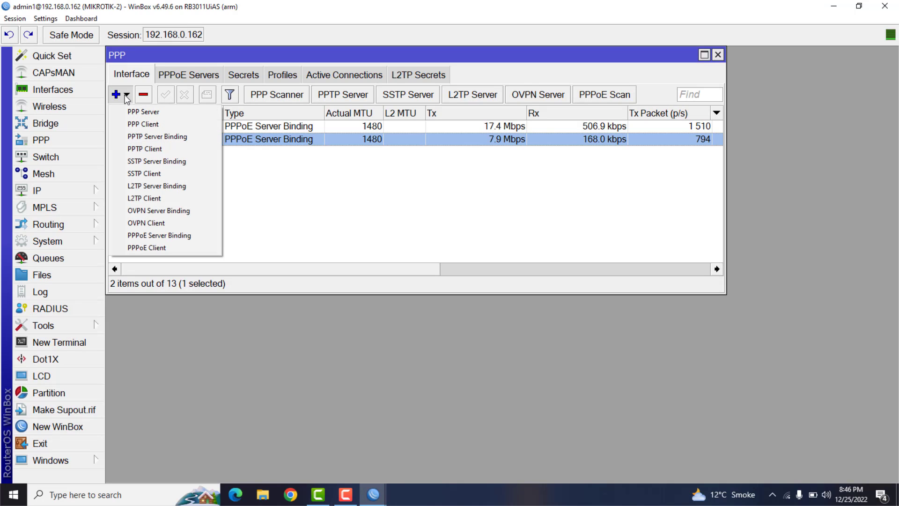
{"action": "left_click", "coordinate": [147, 198]}
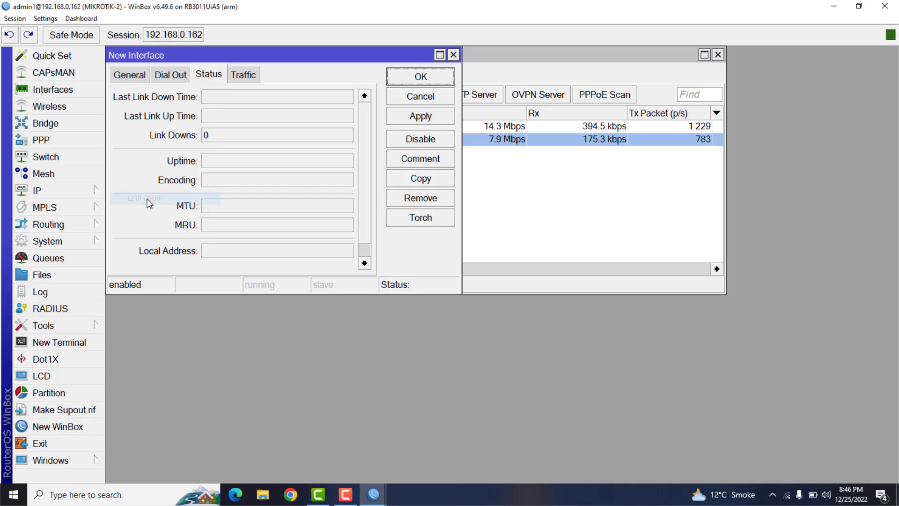
{"action": "left_click", "coordinate": [125, 76]}
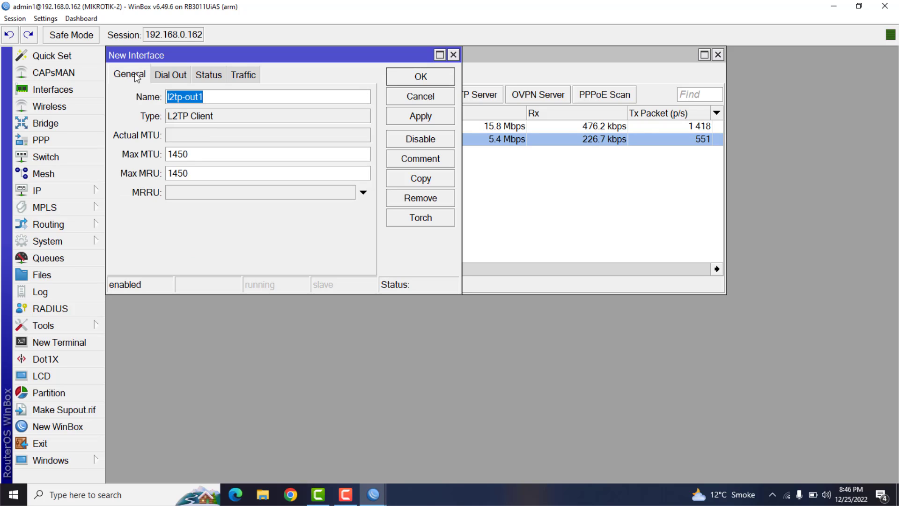
{"action": "left_click_drag", "start_coordinate": [231, 100], "coordinate": [157, 101]}
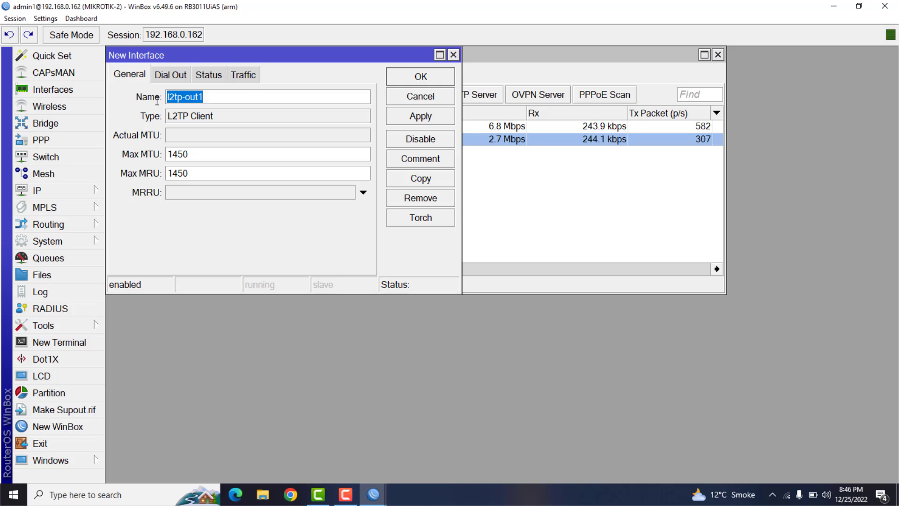
{"action": "type", "text": "HADI"}
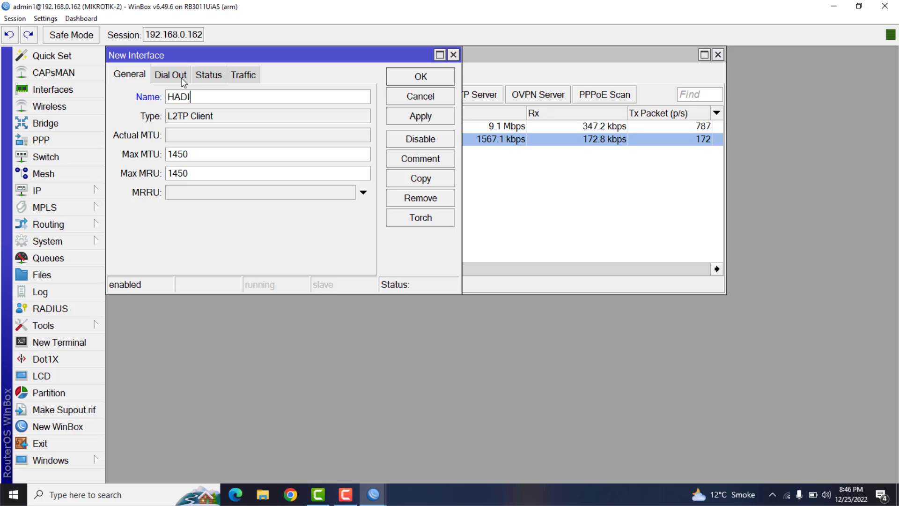
{"action": "left_click_drag", "start_coordinate": [197, 97], "coordinate": [120, 104]}
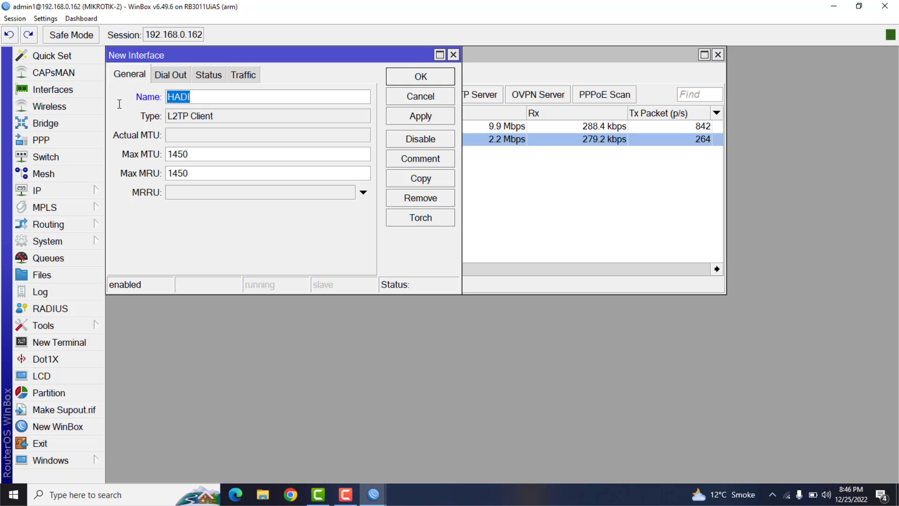
- Paste the CHR router's public IP address 34.92.197.248 as the L2TP client's dial-out Connect To address
{"action": "left_click", "coordinate": [171, 77]}
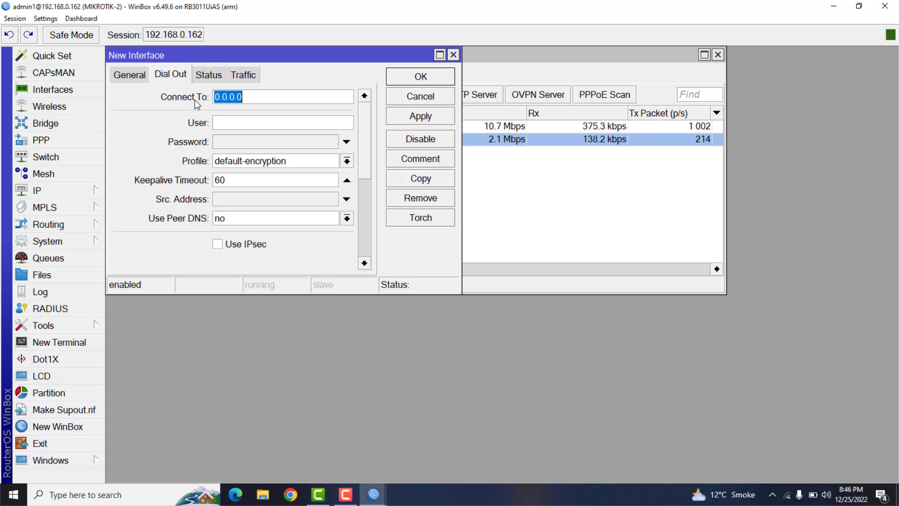
{"action": "right_click", "coordinate": [236, 96]}
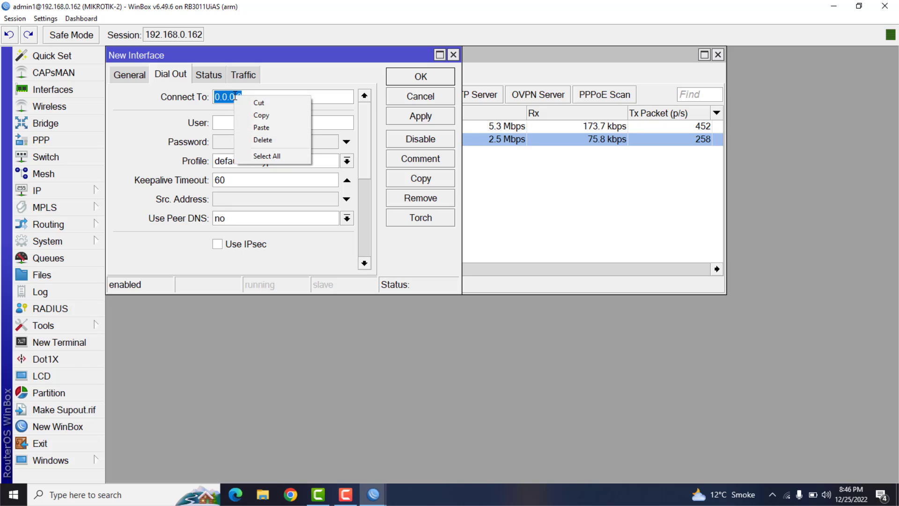
{"action": "left_click", "coordinate": [270, 134]}
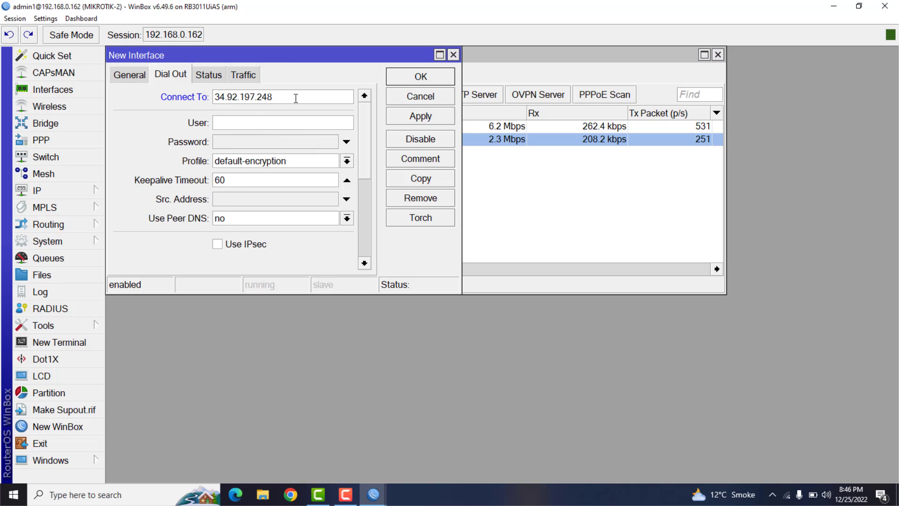
{"action": "left_click_drag", "start_coordinate": [295, 98], "coordinate": [175, 107]}
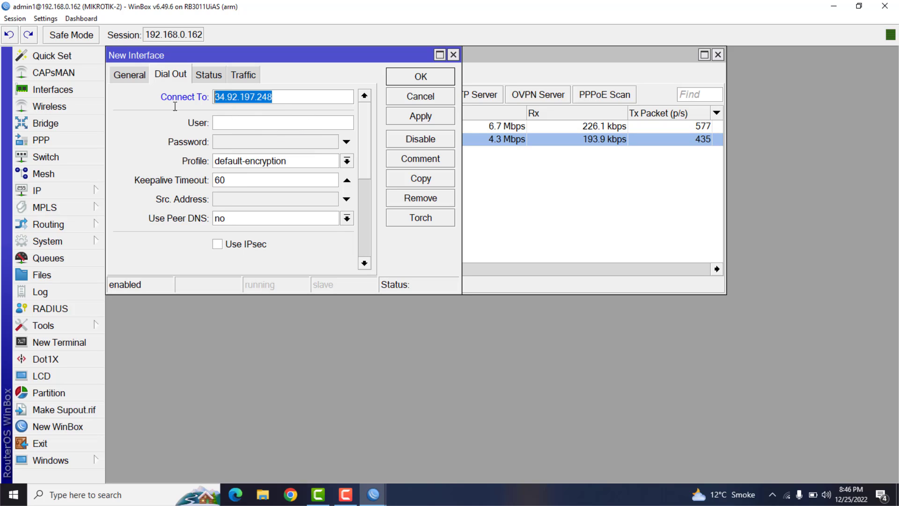
- Show the CHR router's PPP secrets list alongside the MIKROTIK-2 window and select the test entry
{"action": "left_click", "coordinate": [238, 125]}
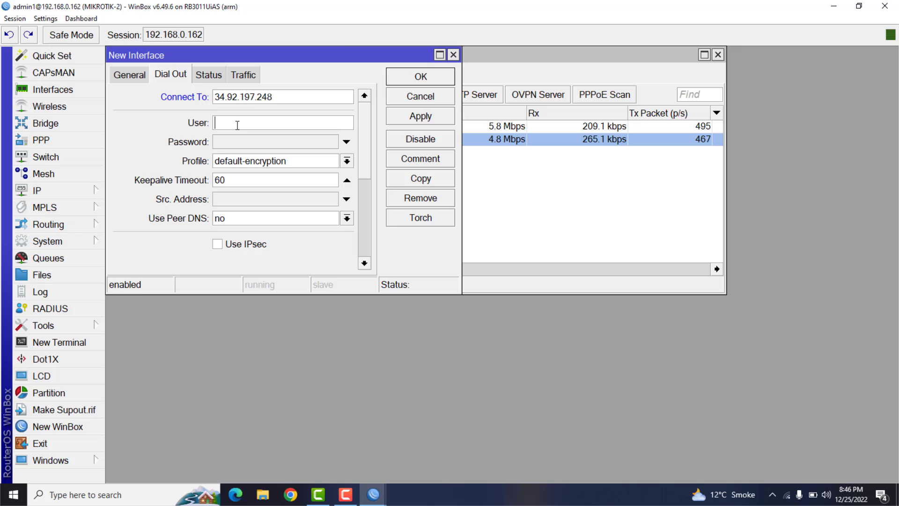
{"action": "left_click", "coordinate": [860, 6]}
{"action": "mouse_move", "coordinate": [379, 496]}
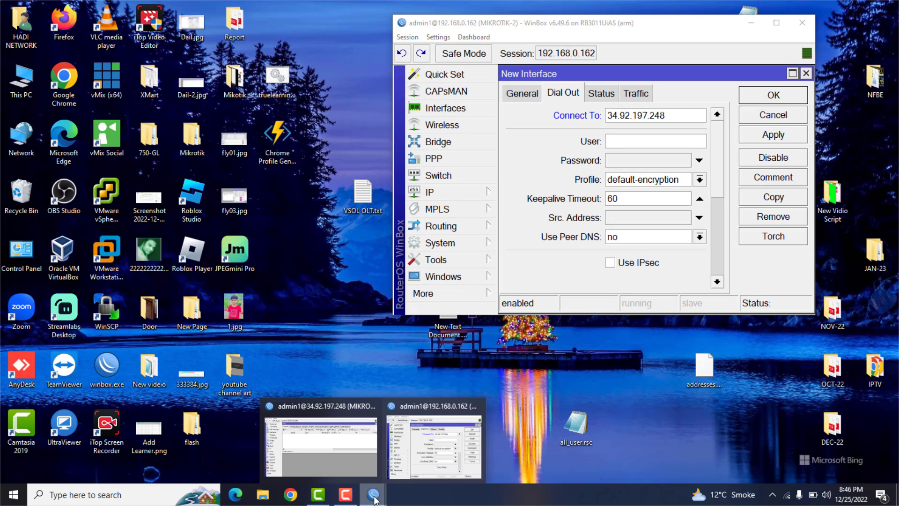
{"action": "left_click", "coordinate": [345, 454]}
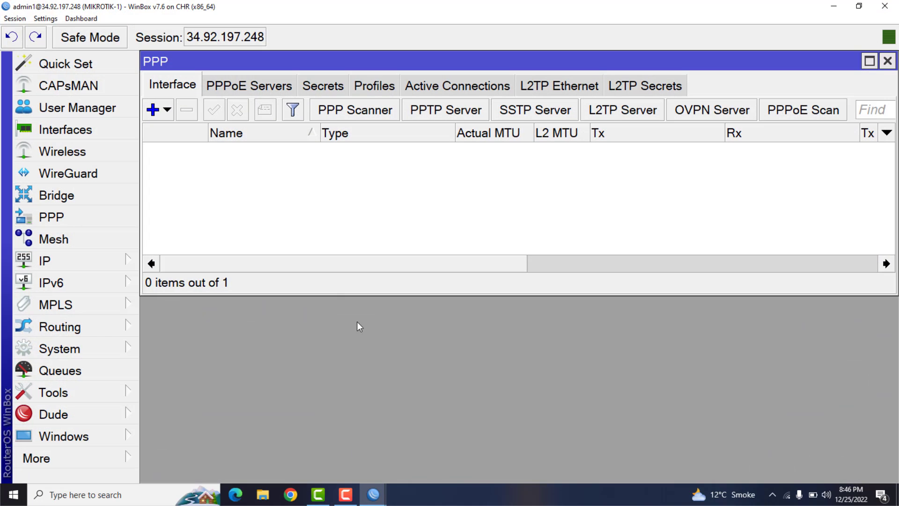
{"action": "left_click", "coordinate": [310, 87]}
{"action": "left_click", "coordinate": [859, 7]}
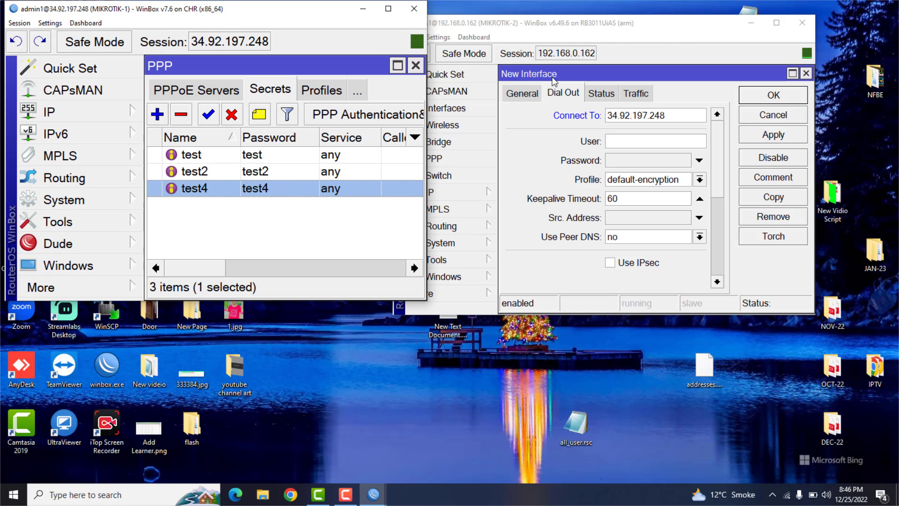
{"action": "left_click", "coordinate": [228, 158]}
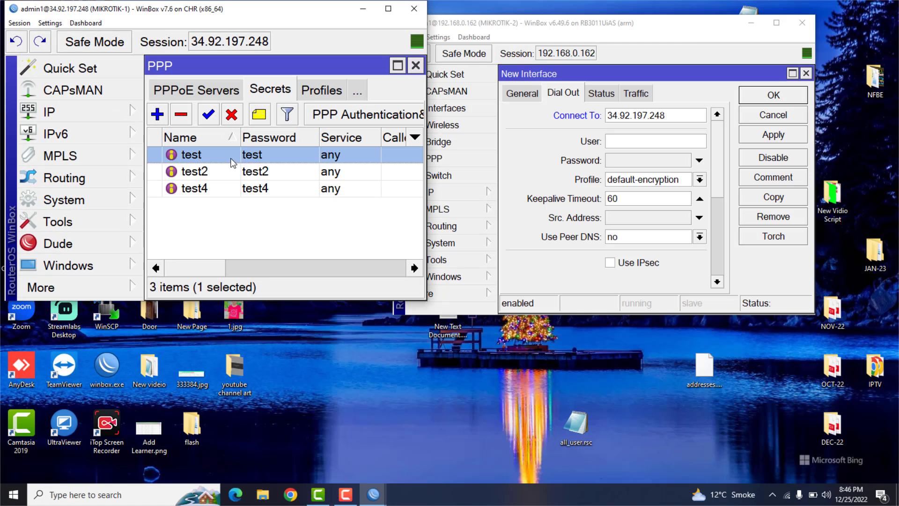
- Set the L2TP client's dial-out user to test in lowercase and enter the matching secret's password
{"action": "left_click", "coordinate": [621, 141]}
{"action": "type", "text": "TEST"}
{"action": "key", "text": "Tab"}
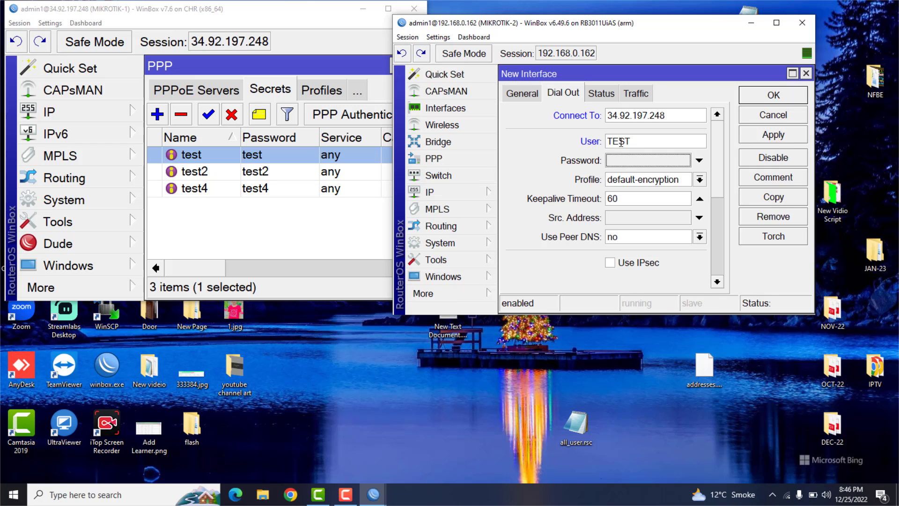
{"action": "type", "text": "T"}
{"action": "double_click", "coordinate": [620, 141]}
{"action": "type", "text": "t"}
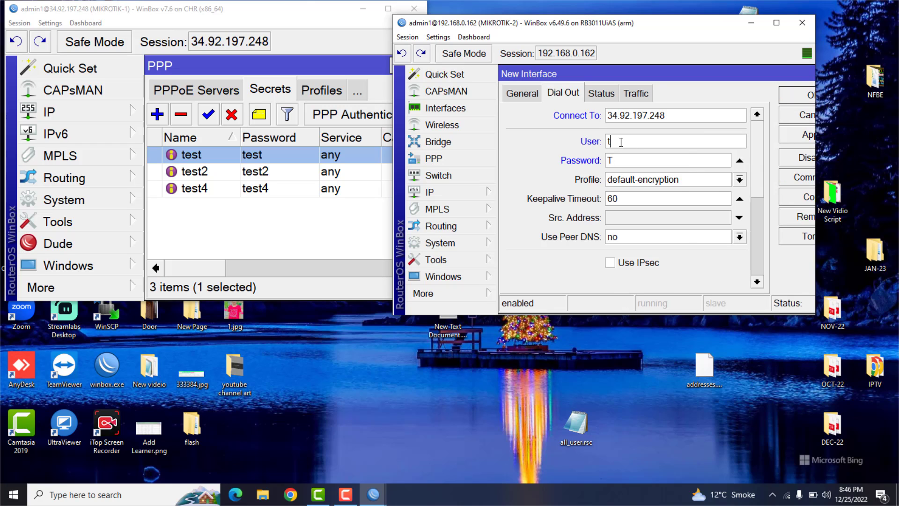
{"action": "type", "text": "test"}
- Place the MIKROTIK-2 window beside the CHR window so that the two do not overlap
{"action": "double_click", "coordinate": [568, 18]}
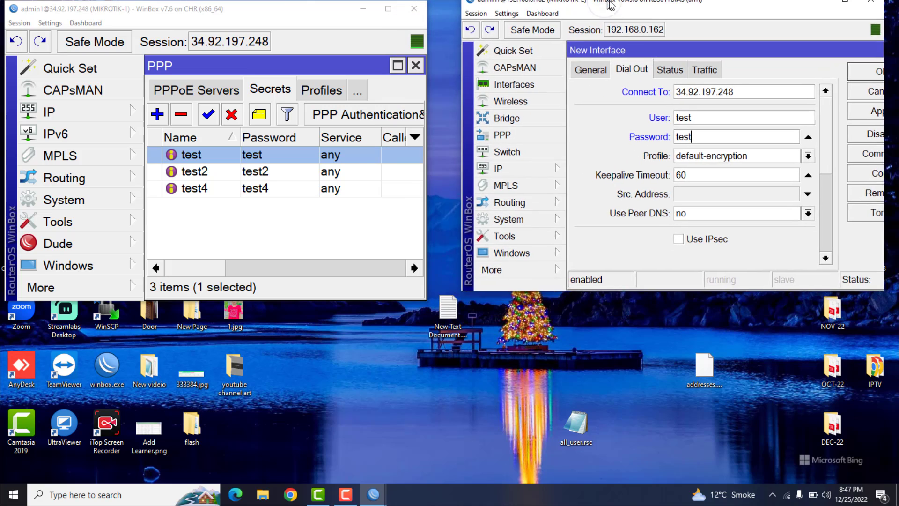
{"action": "double_click", "coordinate": [535, 10]}
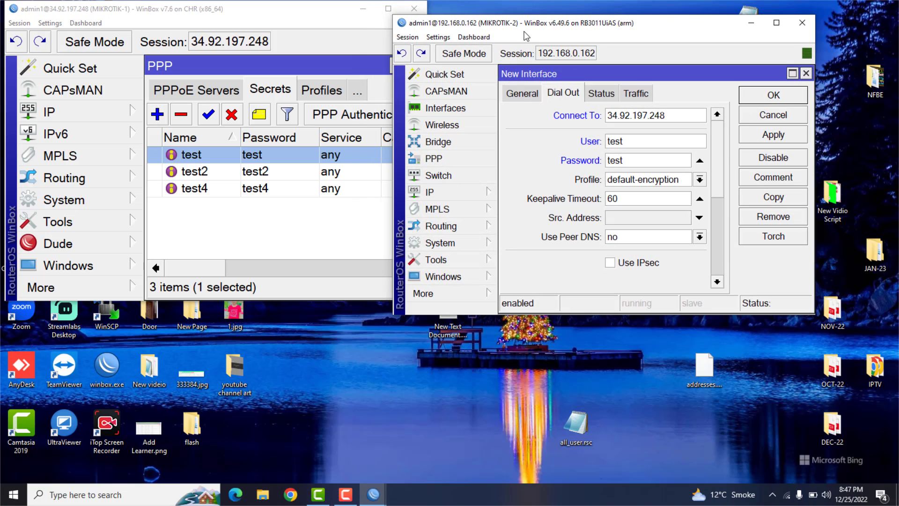
{"action": "left_click_drag", "start_coordinate": [527, 24], "coordinate": [576, 9]}
{"action": "left_click", "coordinate": [487, 22]}
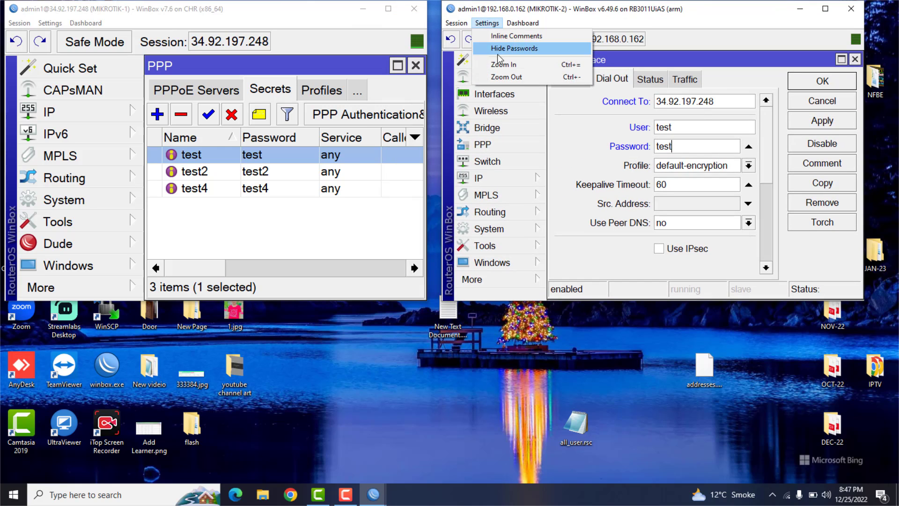
{"action": "left_click", "coordinate": [501, 64]}
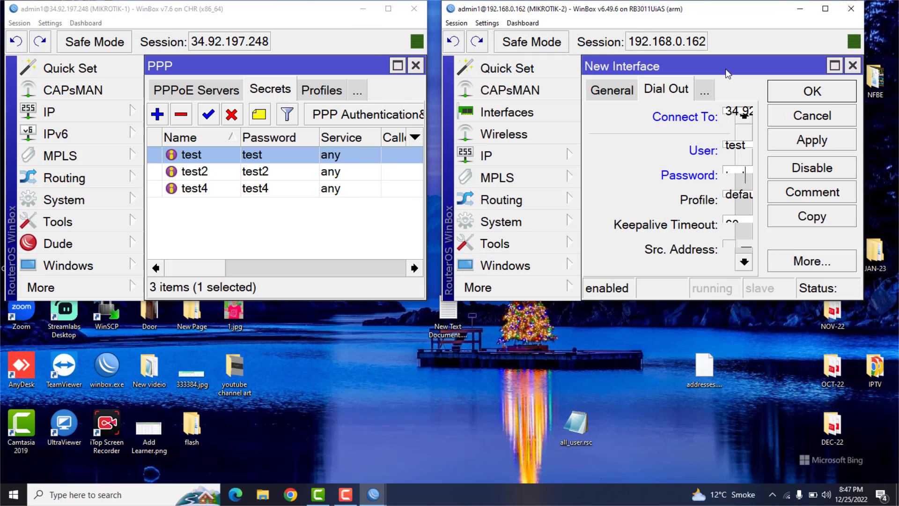
{"action": "left_click_drag", "start_coordinate": [727, 73], "coordinate": [708, 73]}
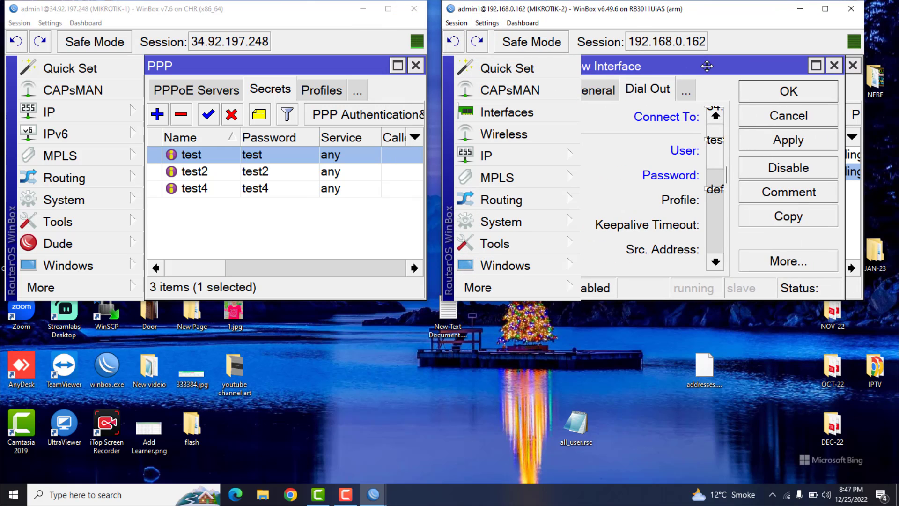
{"action": "left_click", "coordinate": [488, 22]}
{"action": "left_click", "coordinate": [501, 76]}
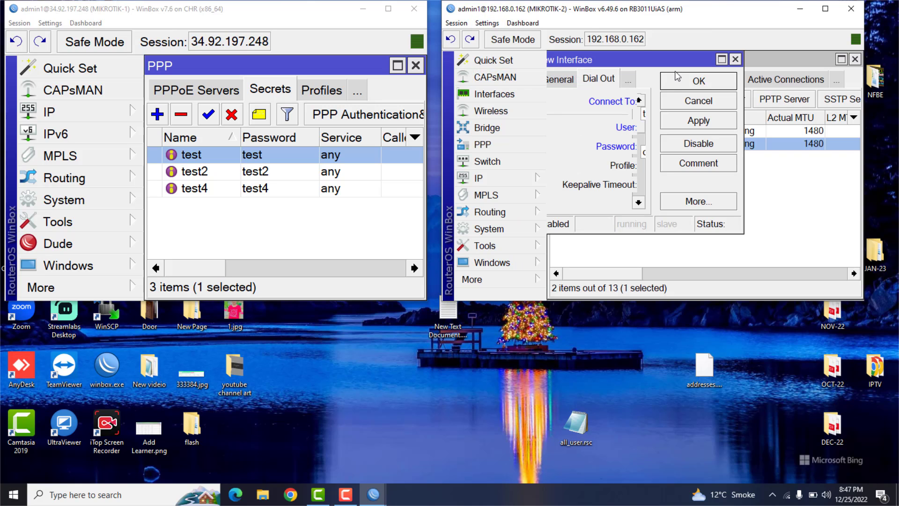
- Move and enlarge the New Interface dialog to fit its dial-out fields, and restore the MIKROTIK-2 window beside the CHR session
{"action": "left_click", "coordinate": [825, 8]}
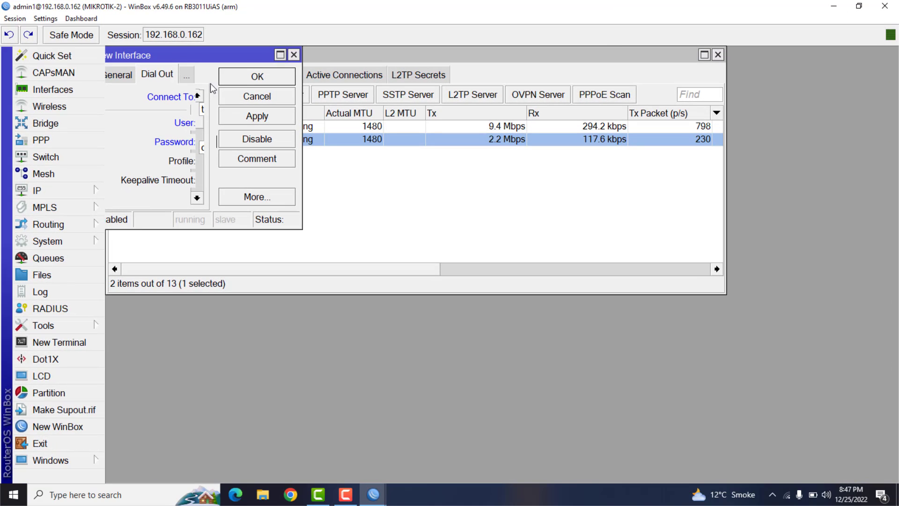
{"action": "left_click_drag", "start_coordinate": [211, 56], "coordinate": [521, 113]}
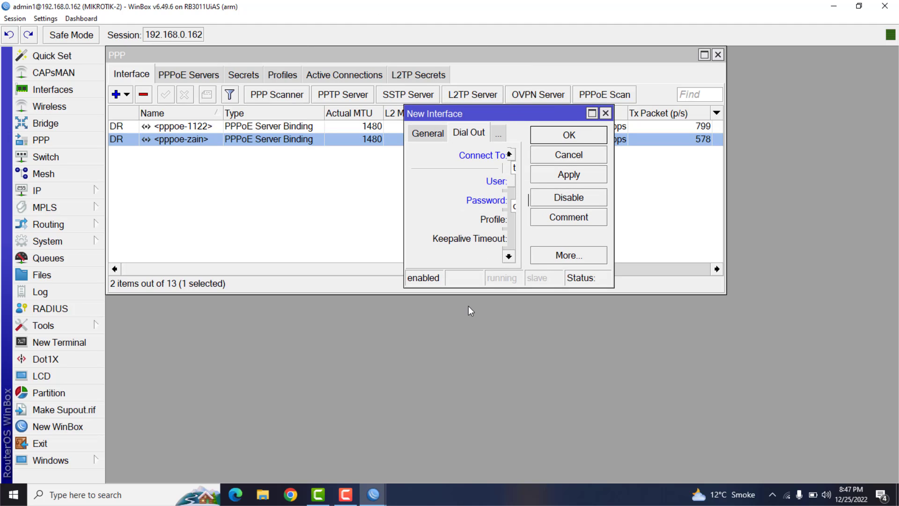
{"action": "left_click_drag", "start_coordinate": [406, 286], "coordinate": [391, 242]}
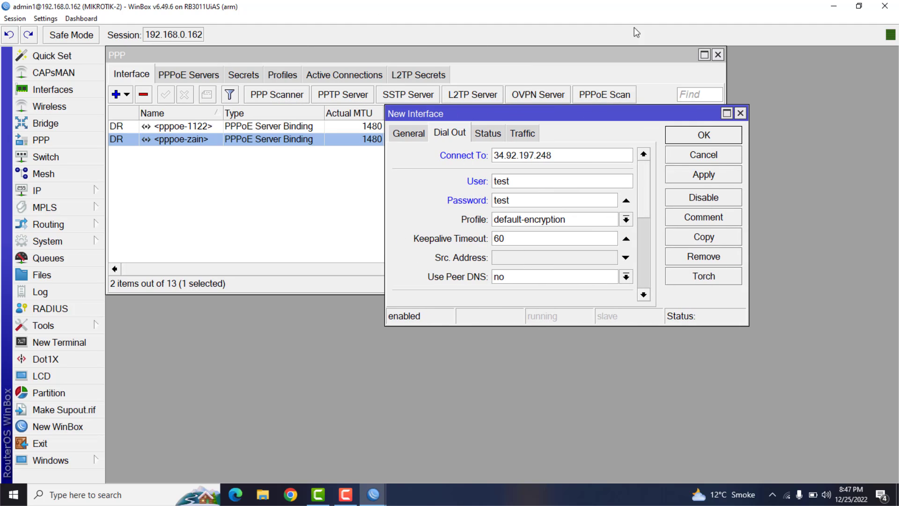
{"action": "left_click", "coordinate": [859, 6]}
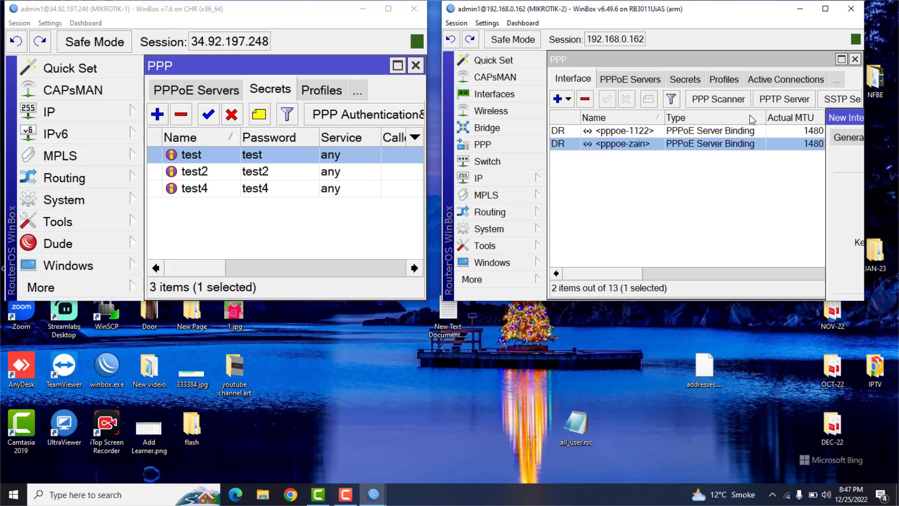
- Bring the New Interface dialog fully into view and inspect the local and remote addresses of the CHR router's PPP secrets
{"action": "left_click_drag", "start_coordinate": [835, 119], "coordinate": [602, 89]}
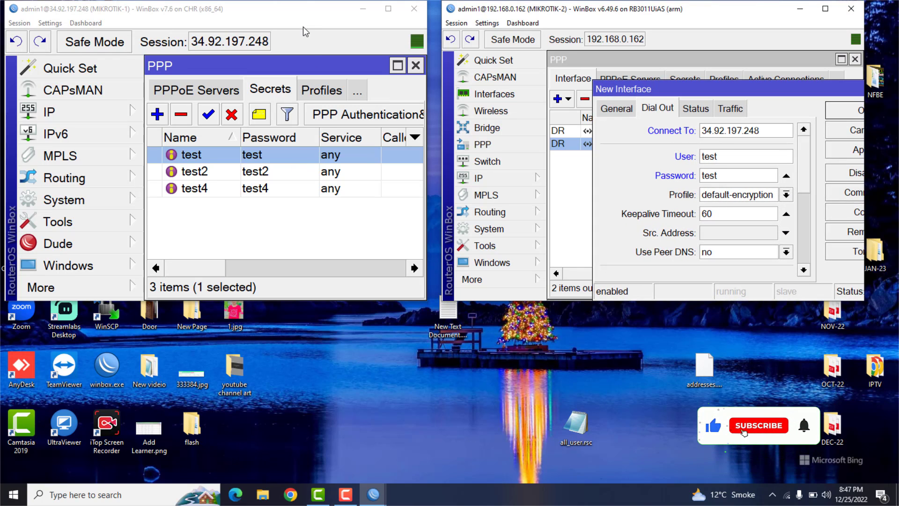
{"action": "left_click_drag", "start_coordinate": [303, 26], "coordinate": [290, 27]}
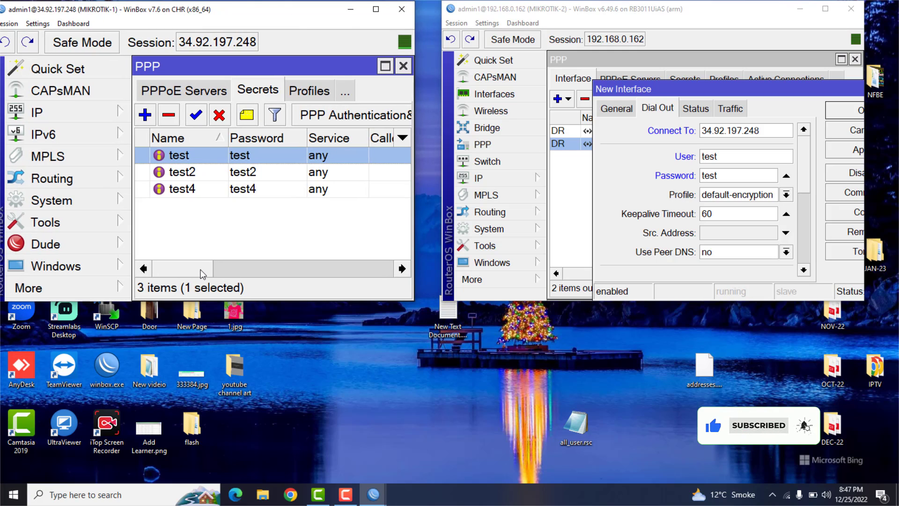
{"action": "left_click_drag", "start_coordinate": [202, 274], "coordinate": [274, 270]}
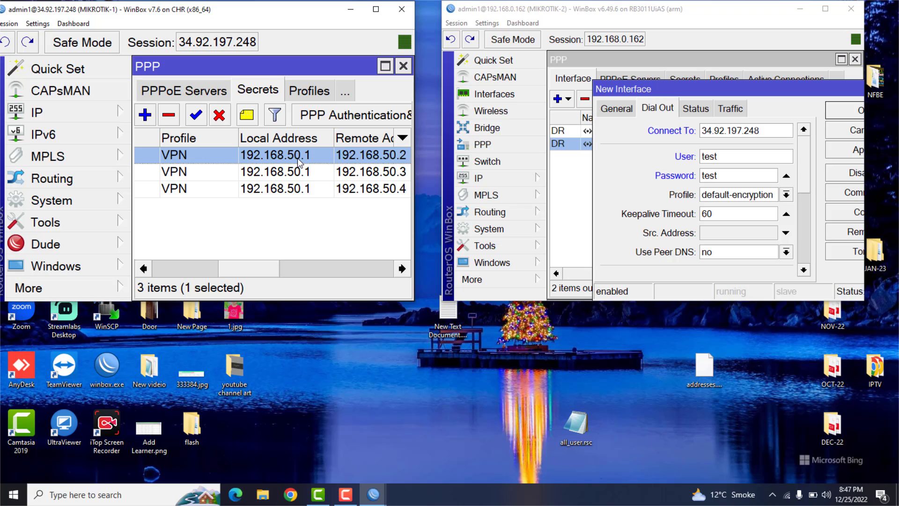
{"action": "left_click_drag", "start_coordinate": [253, 265], "coordinate": [267, 265]}
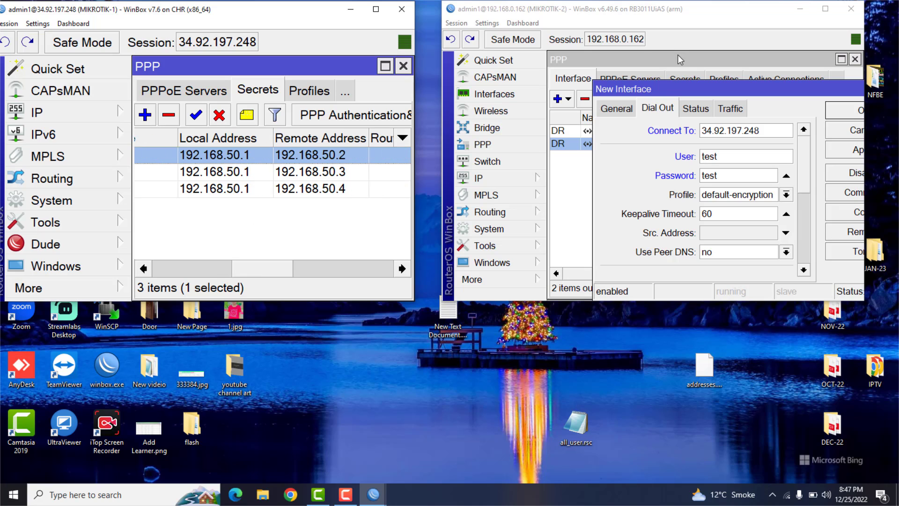
- Maximize the MIKROTIK-2 window, apply the new L2TP client and widen its dialog to show the full connection status
{"action": "left_click", "coordinate": [825, 9]}
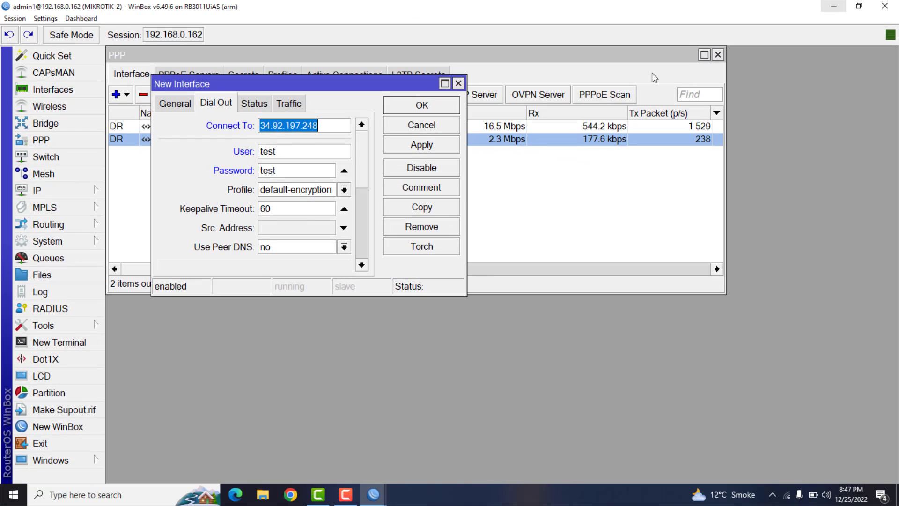
{"action": "left_click", "coordinate": [426, 146]}
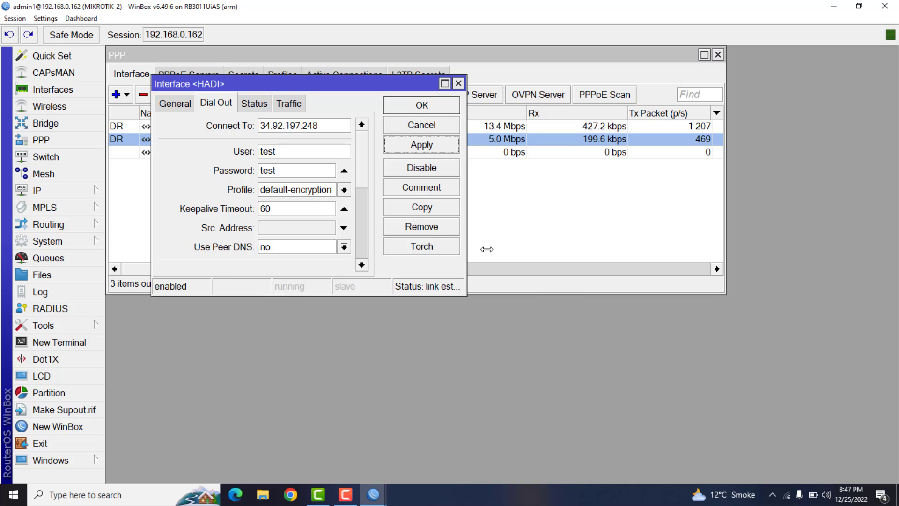
{"action": "left_click_drag", "start_coordinate": [487, 249], "coordinate": [567, 238]}
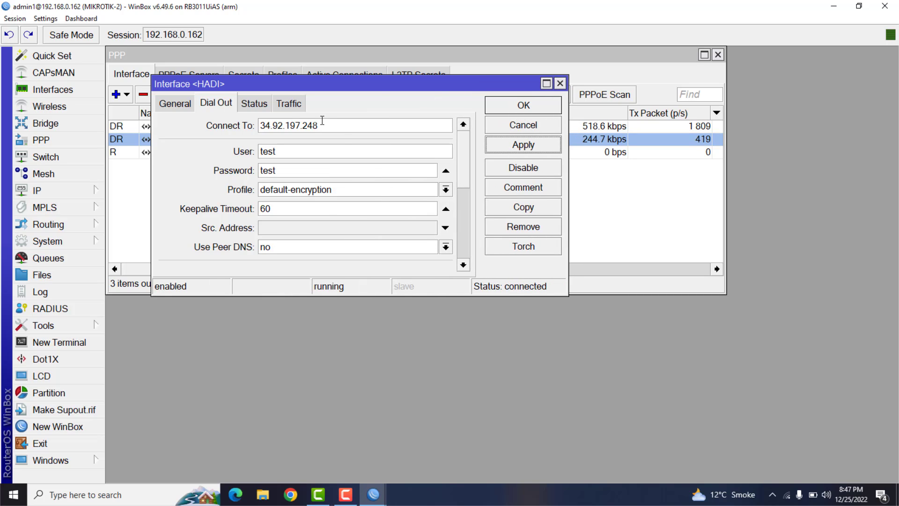
- Examine the L2TP client's status details and highlight its local and remote addresses
{"action": "left_click", "coordinate": [255, 104]}
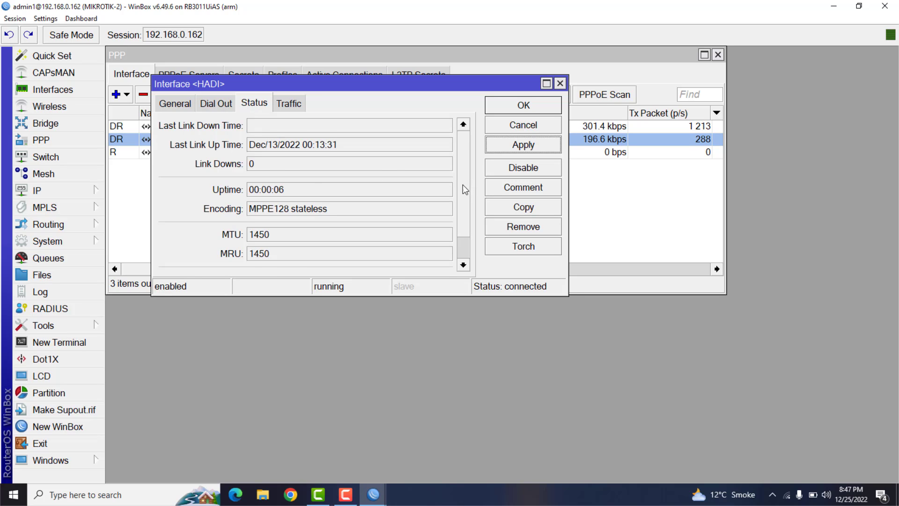
{"action": "scroll", "coordinate": [462, 206], "scroll_direction": "down", "scroll_amount": 2}
{"action": "left_click_drag", "start_coordinate": [311, 244], "coordinate": [241, 249]}
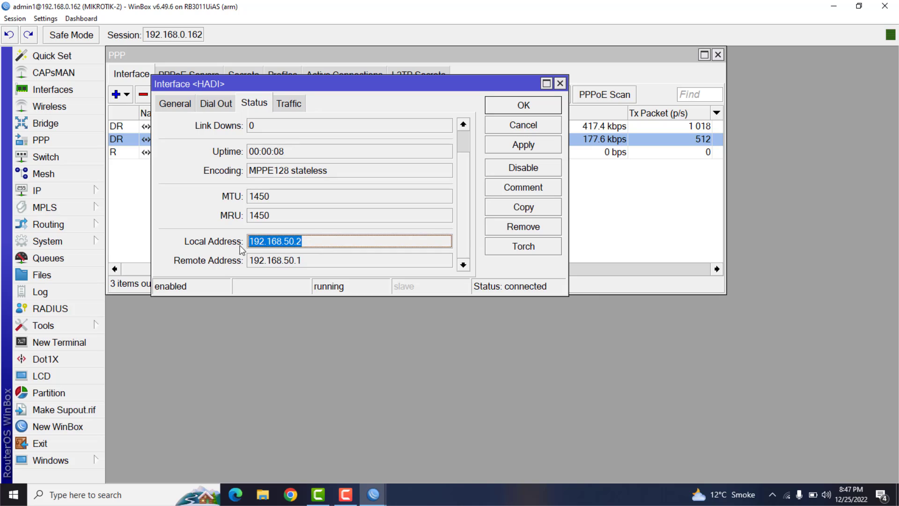
{"action": "left_click_drag", "start_coordinate": [308, 261], "coordinate": [251, 263]}
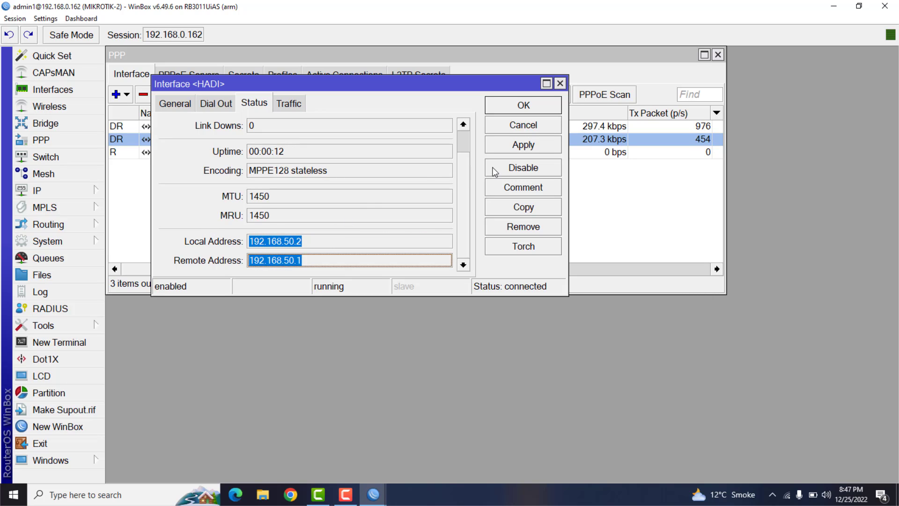
{"action": "left_click", "coordinate": [312, 240]}
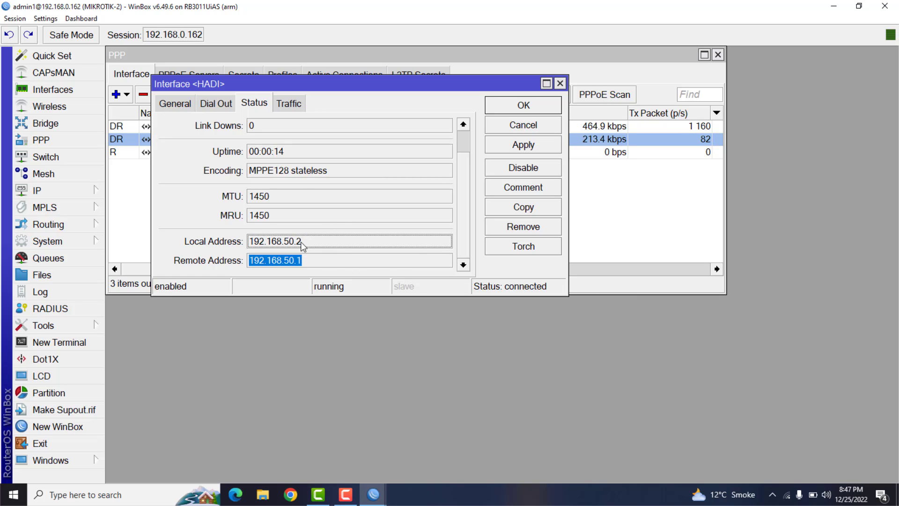
{"action": "left_click_drag", "start_coordinate": [296, 242], "coordinate": [287, 246]}
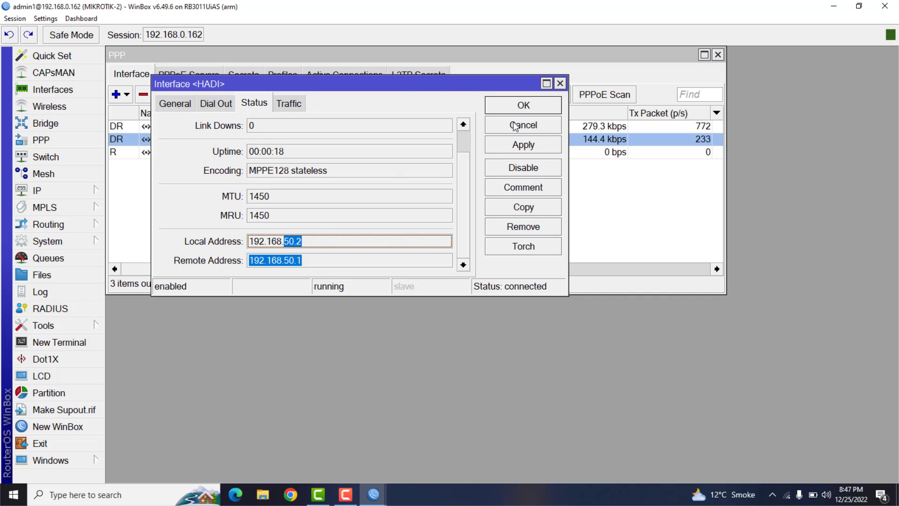
- Confirm the L2TP client's settings and close the MIKROTIK-2 session
{"action": "left_click", "coordinate": [521, 108]}
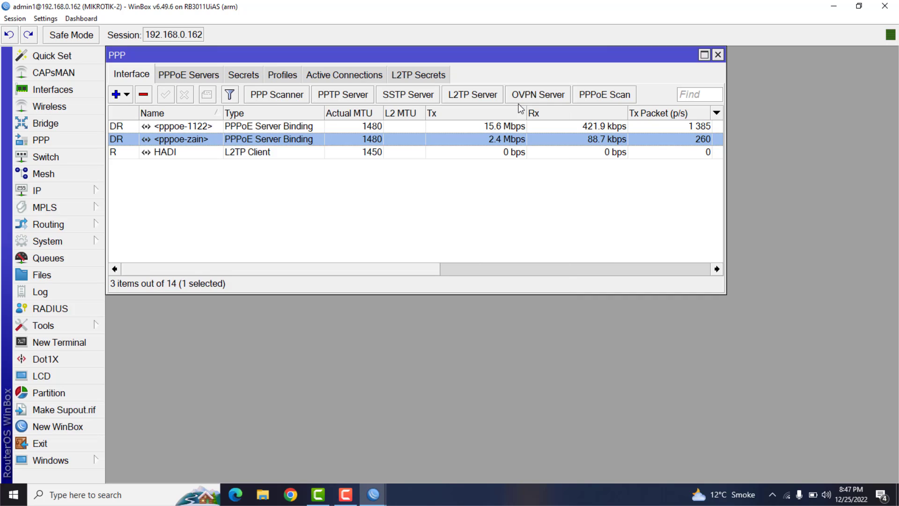
{"action": "left_click", "coordinate": [883, 12]}
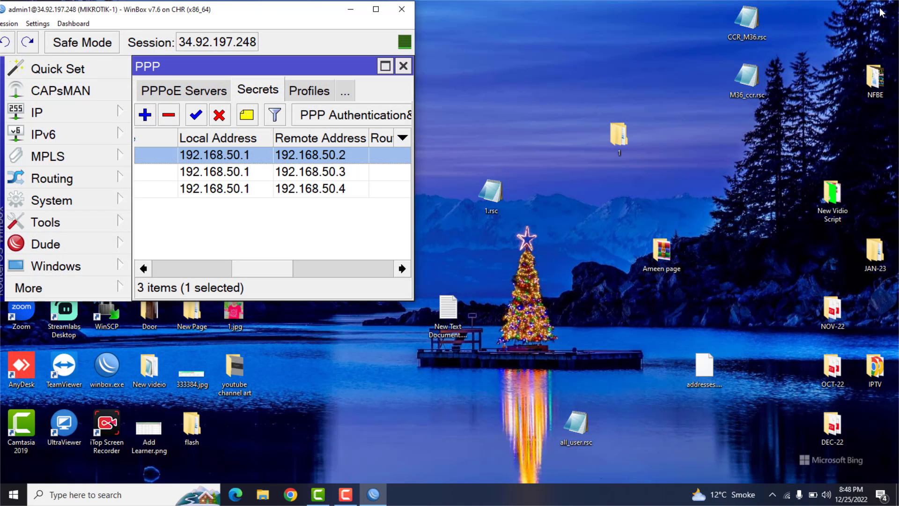
- Maximize the CHR session and check the test user's entry among the PPP active connections
{"action": "left_click", "coordinate": [378, 13]}
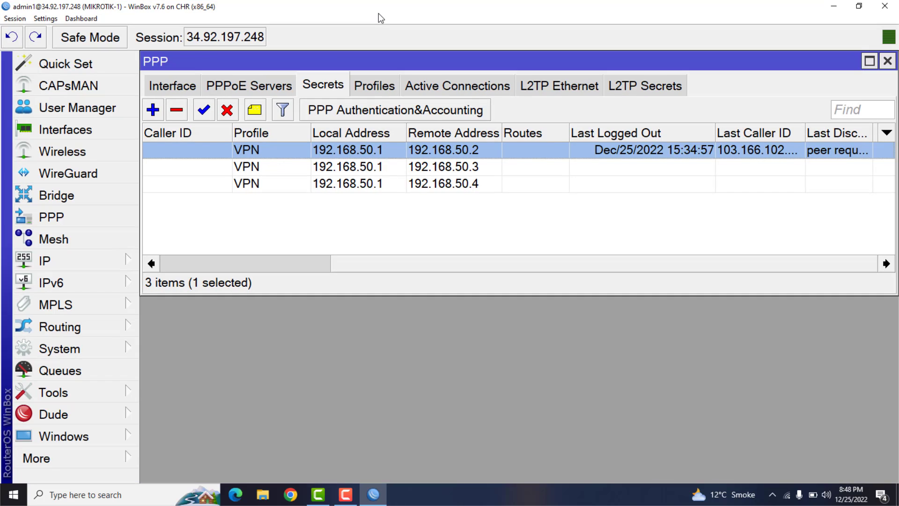
{"action": "left_click", "coordinate": [443, 89]}
{"action": "left_click", "coordinate": [210, 154]}
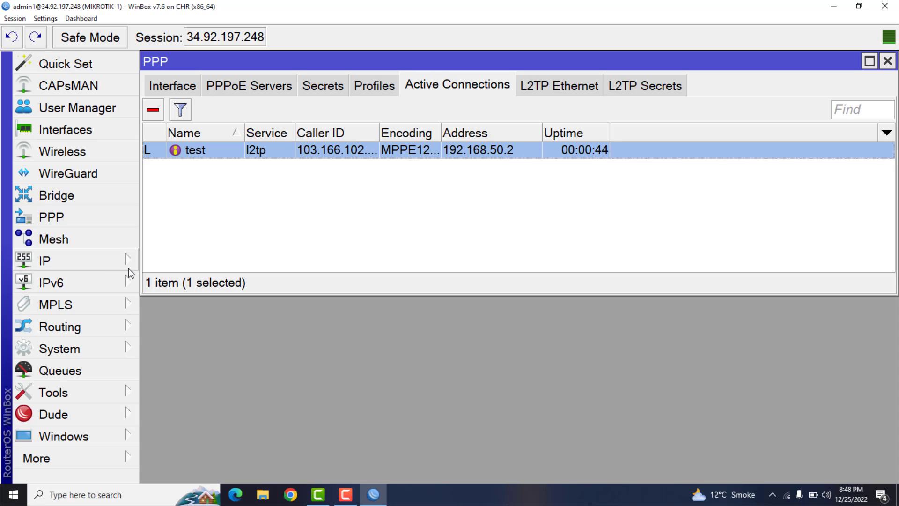
- Review the ports of the winbox, api and ssh entries among the CHR router's IP services, and close the service list and PPP window
{"action": "left_click", "coordinate": [96, 264]}
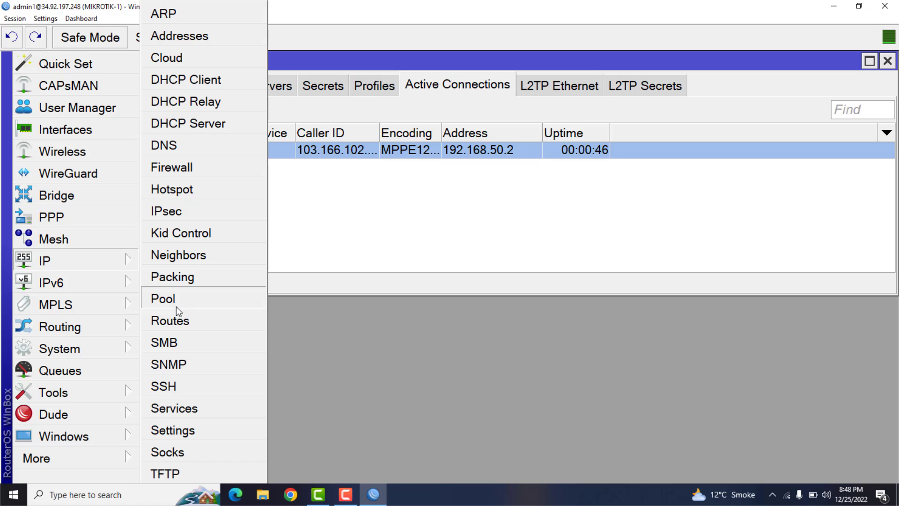
{"action": "left_click", "coordinate": [188, 409]}
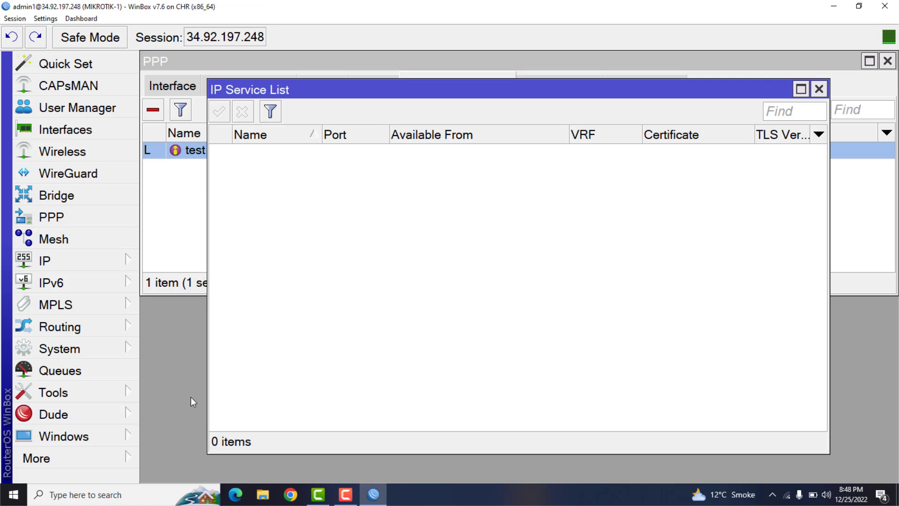
{"action": "left_click", "coordinate": [311, 241]}
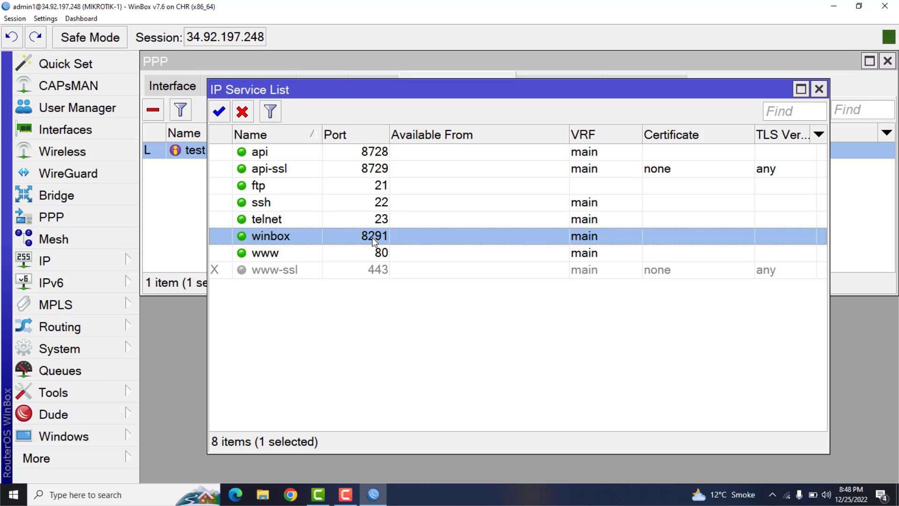
{"action": "left_click", "coordinate": [288, 154]}
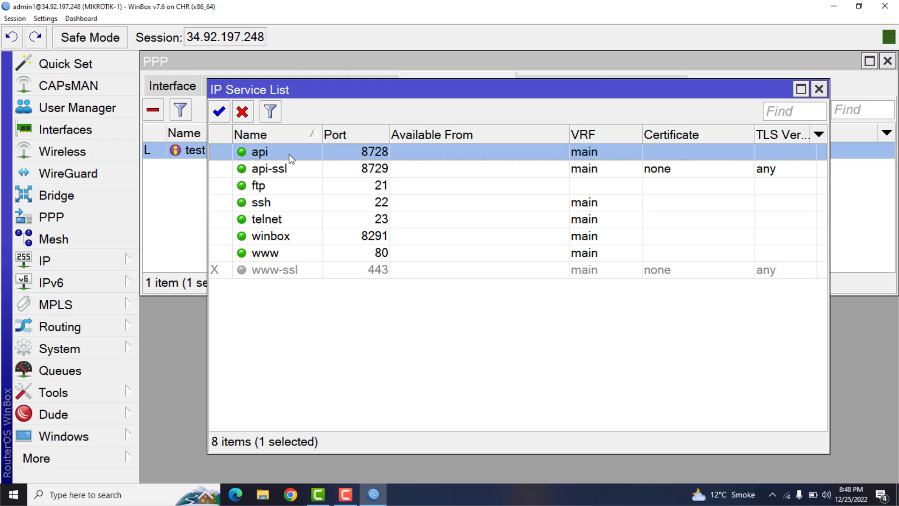
{"action": "left_click", "coordinate": [292, 206]}
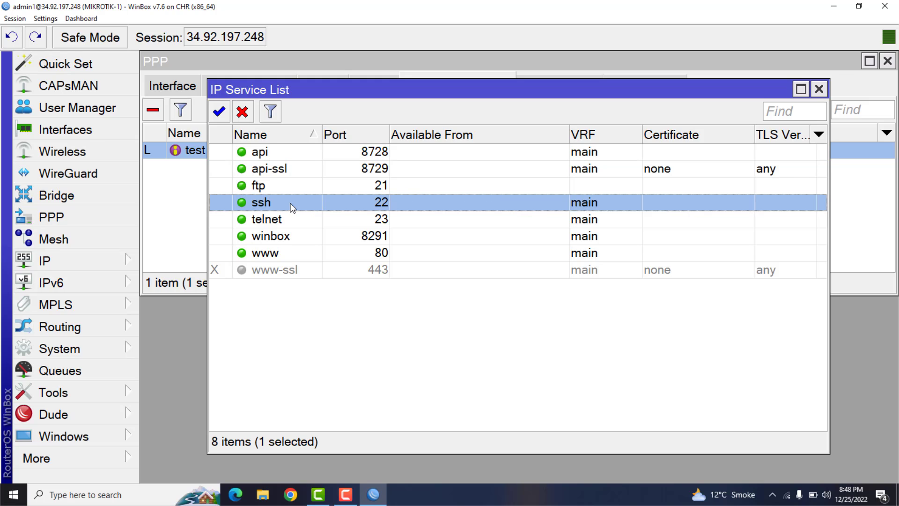
{"action": "left_click", "coordinate": [288, 238]}
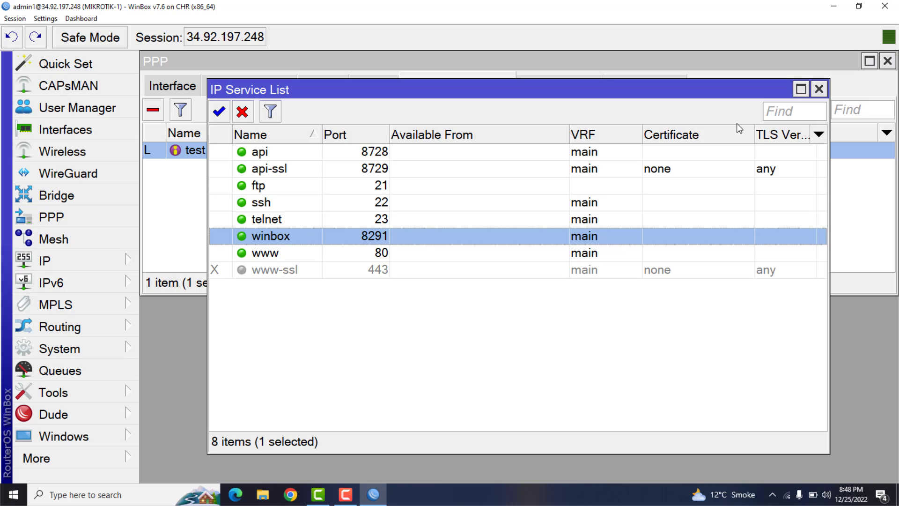
{"action": "left_click", "coordinate": [818, 89]}
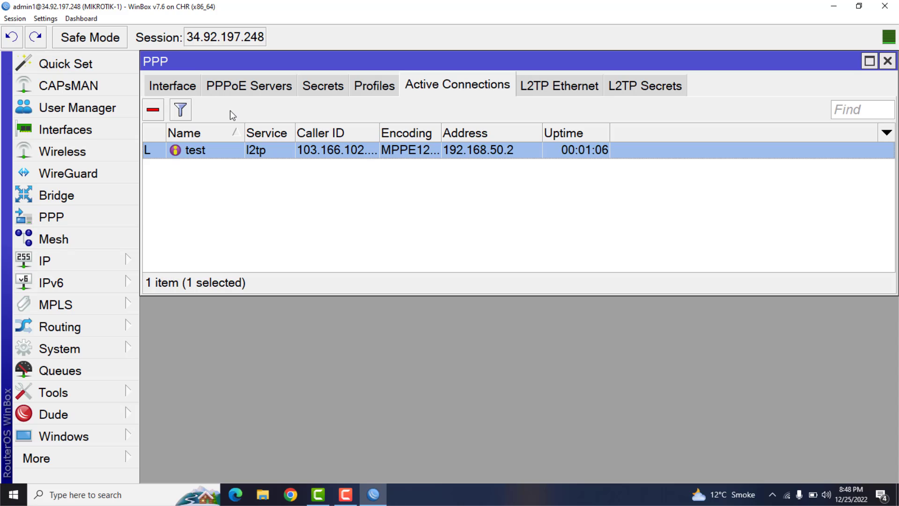
{"action": "left_click", "coordinate": [887, 65]}
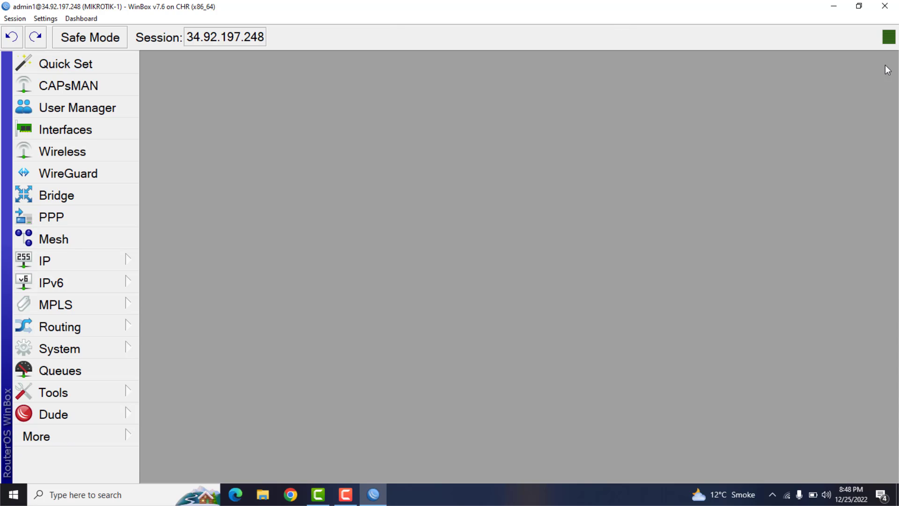
- Add a new firewall NAT rule on the CHR router with its chain set to dstnat
{"action": "left_click", "coordinate": [58, 261]}
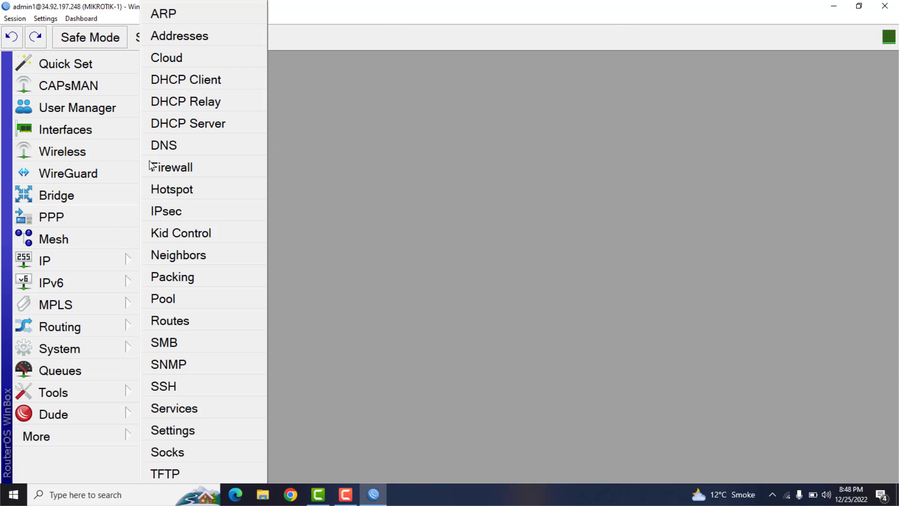
{"action": "left_click", "coordinate": [168, 168]}
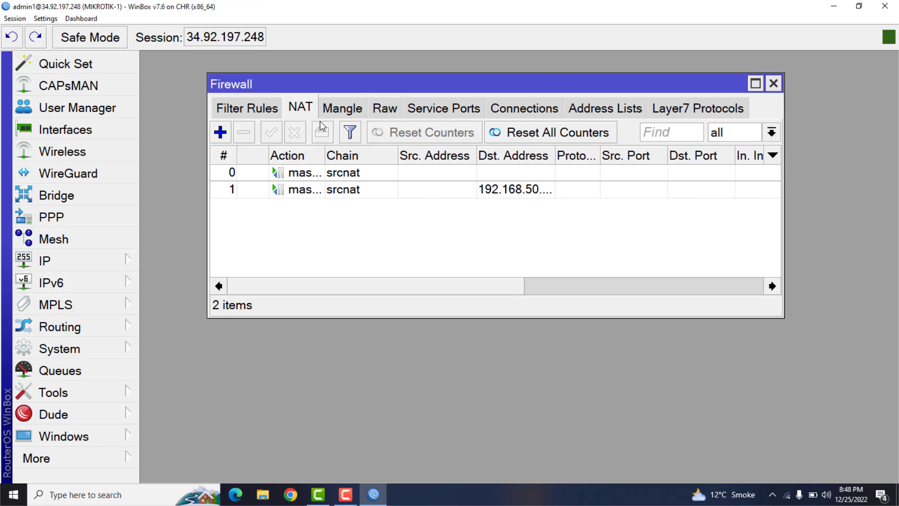
{"action": "left_click", "coordinate": [248, 115]}
{"action": "left_click", "coordinate": [298, 111]}
{"action": "left_click", "coordinate": [220, 132]}
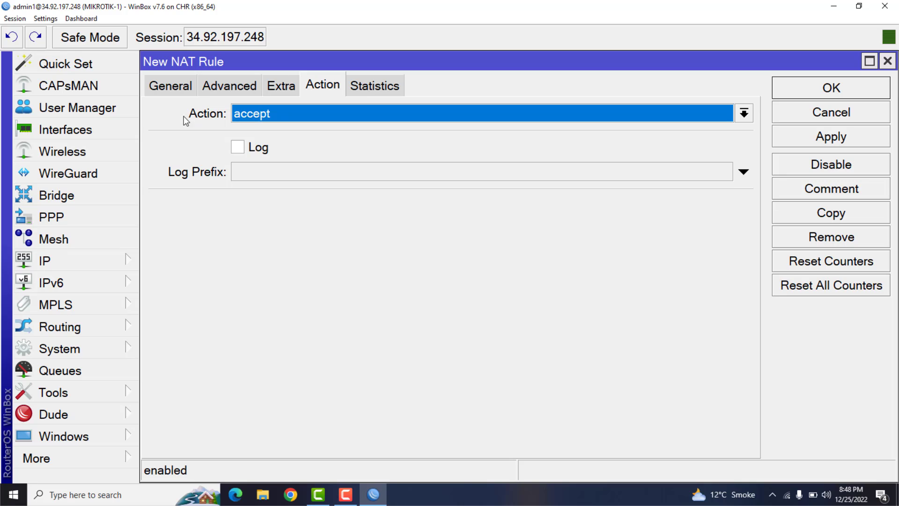
{"action": "left_click", "coordinate": [165, 89]}
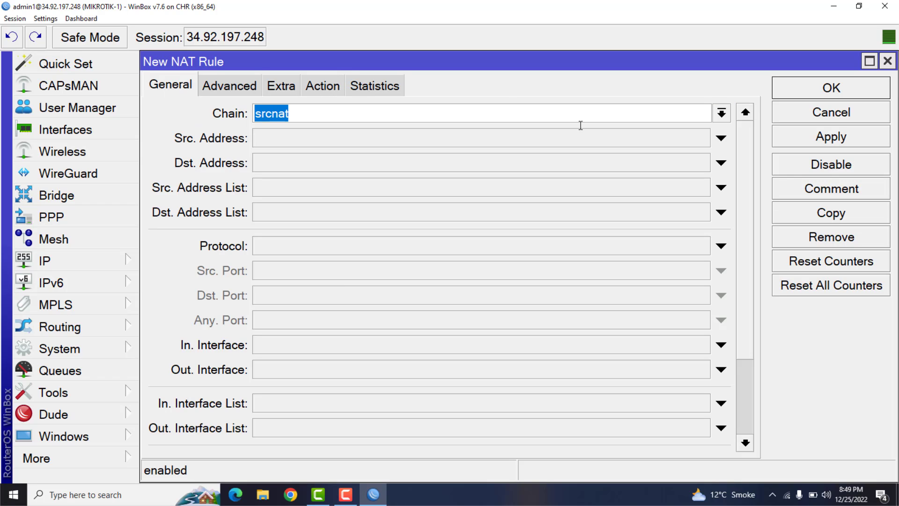
{"action": "left_click", "coordinate": [721, 113]}
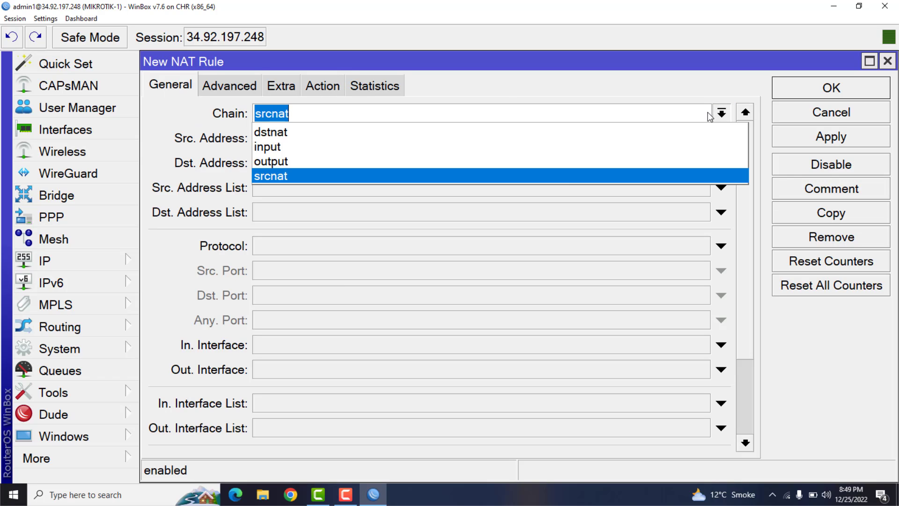
{"action": "left_click", "coordinate": [297, 137]}
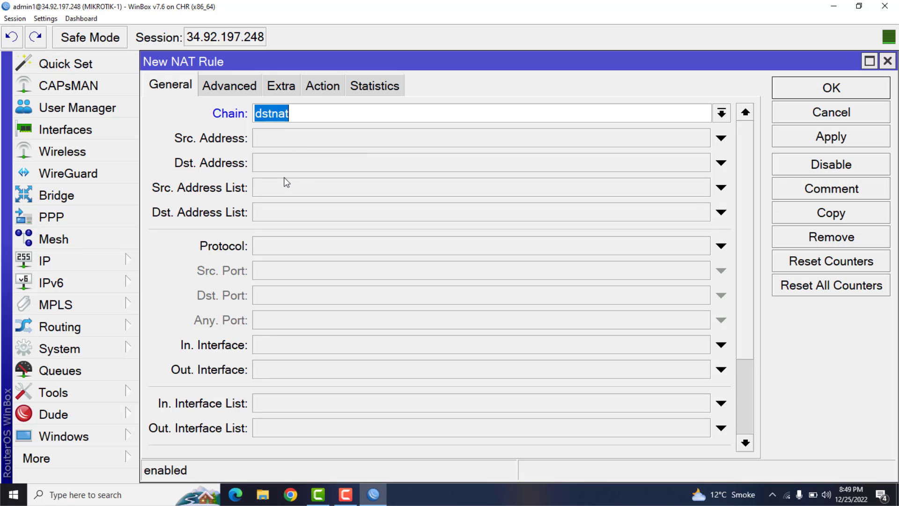
- Set the NAT rule's protocol to 6 (tcp) and its destination port to 2
{"action": "left_click", "coordinate": [279, 247]}
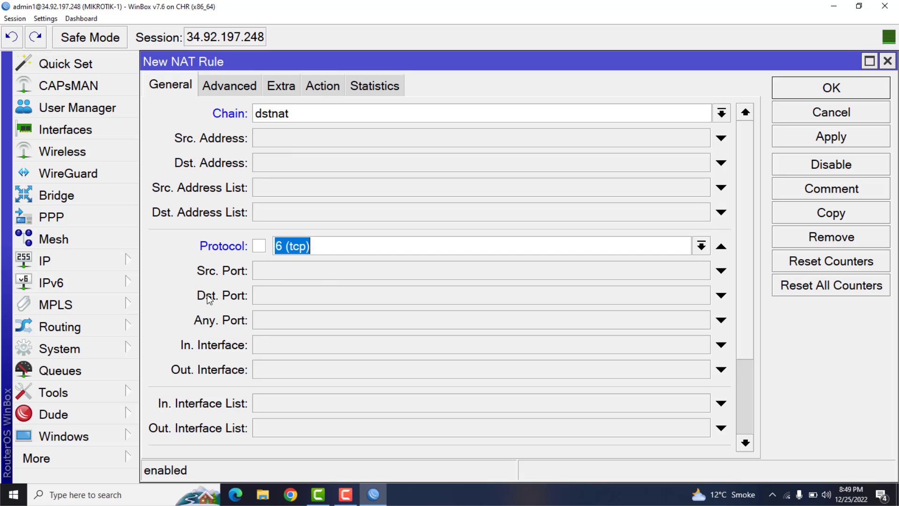
{"action": "left_click", "coordinate": [275, 298]}
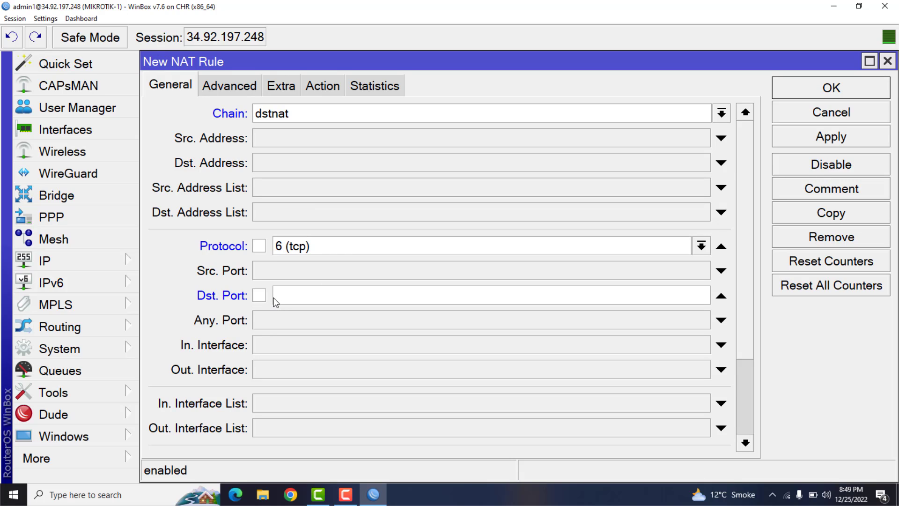
{"action": "type", "text": "2"}
{"action": "left_click_drag", "start_coordinate": [294, 294], "coordinate": [271, 294]}
- Set the NAT rule's action to dst-nat with 192.168.50.2 as the address to forward to
{"action": "left_click", "coordinate": [323, 86]}
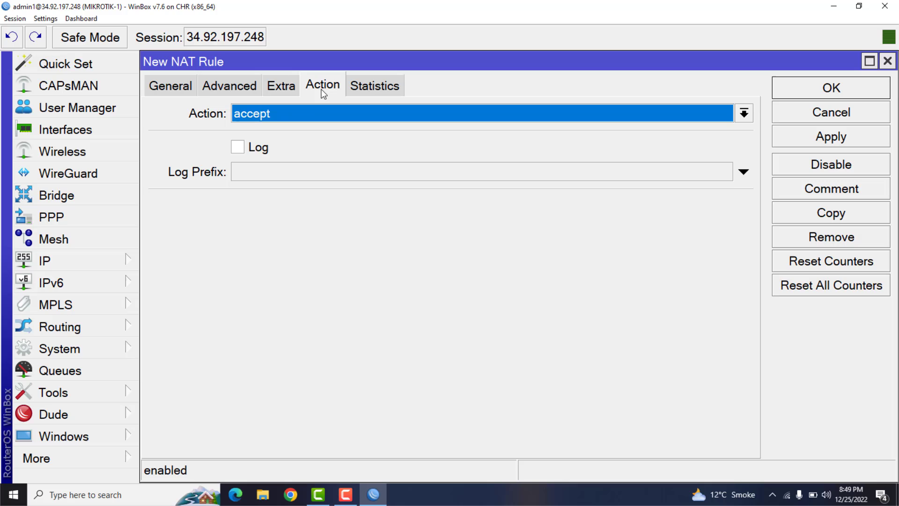
{"action": "left_click", "coordinate": [318, 115]}
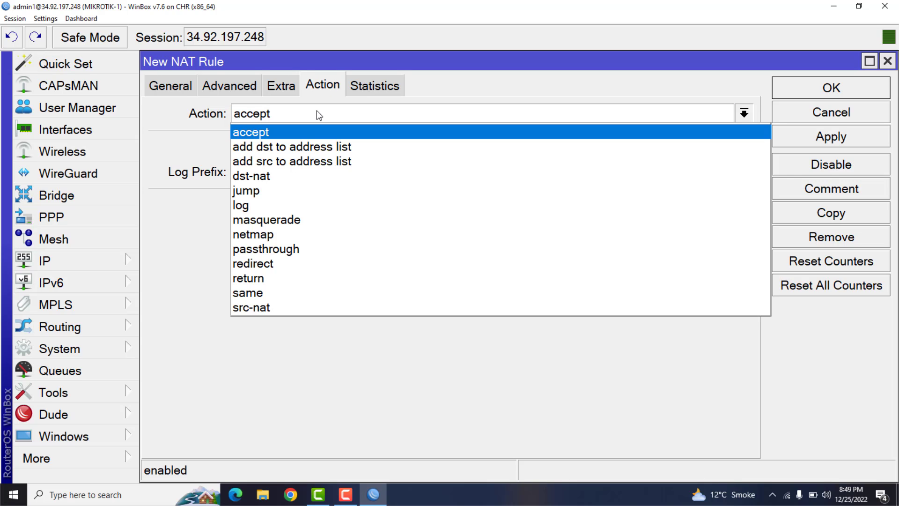
{"action": "left_click", "coordinate": [278, 179]}
{"action": "left_click", "coordinate": [255, 212]}
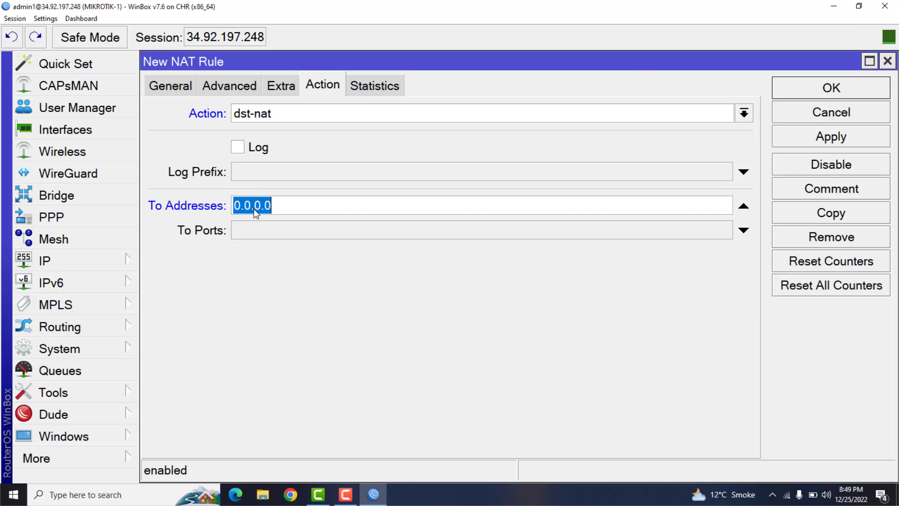
{"action": "type", "text": "192.168.50.2"}
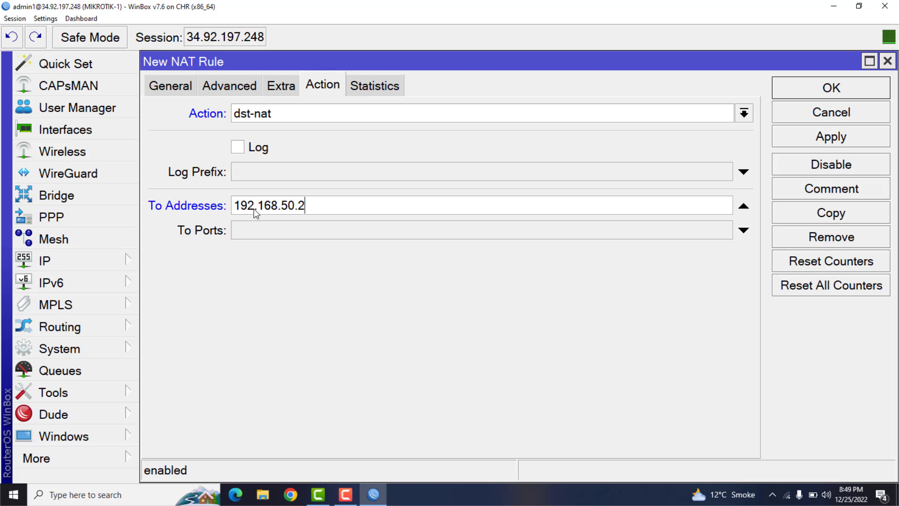
{"action": "double_click", "coordinate": [278, 206]}
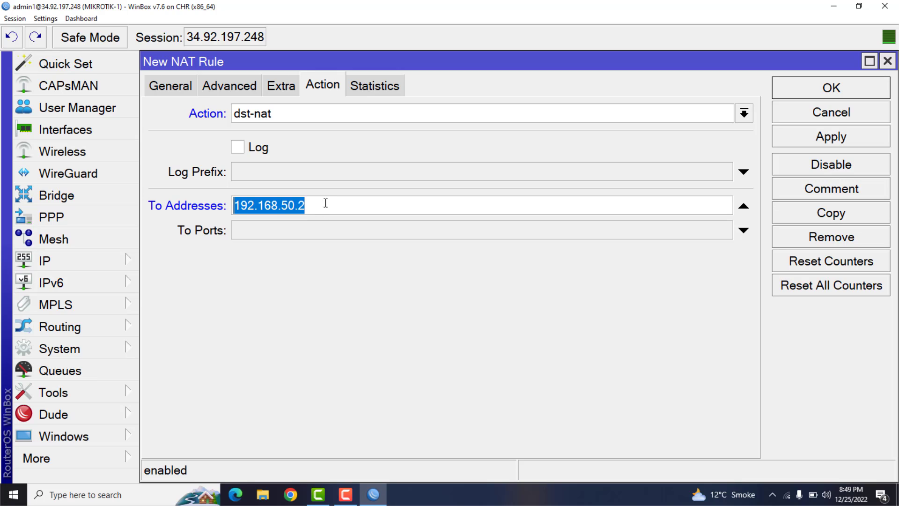
{"action": "key", "text": "Right"}
{"action": "key", "text": "shift+Left"}
{"action": "key", "text": "shift+Left"}
{"action": "key", "text": "shift+Left"}
{"action": "key", "text": "shift+Left"}
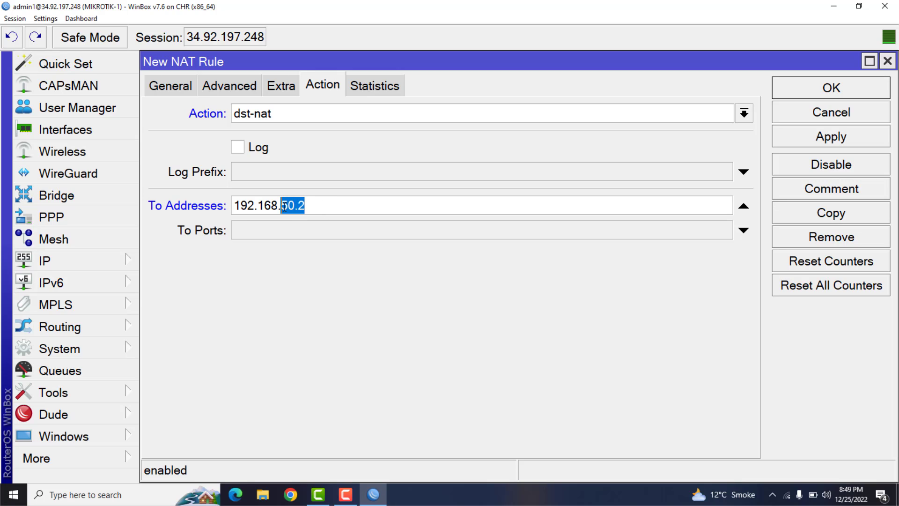
- Set the NAT rule's forwarded port to 8291, then apply and save the rule
{"action": "left_click", "coordinate": [269, 234]}
{"action": "type", "text": "8"}
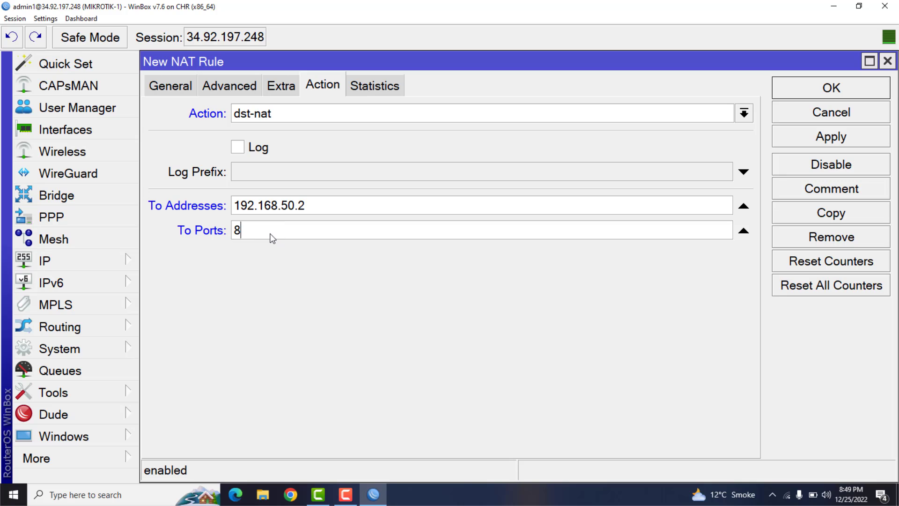
{"action": "type", "text": "291"}
{"action": "left_click", "coordinate": [798, 137]}
{"action": "left_click", "coordinate": [801, 92]}
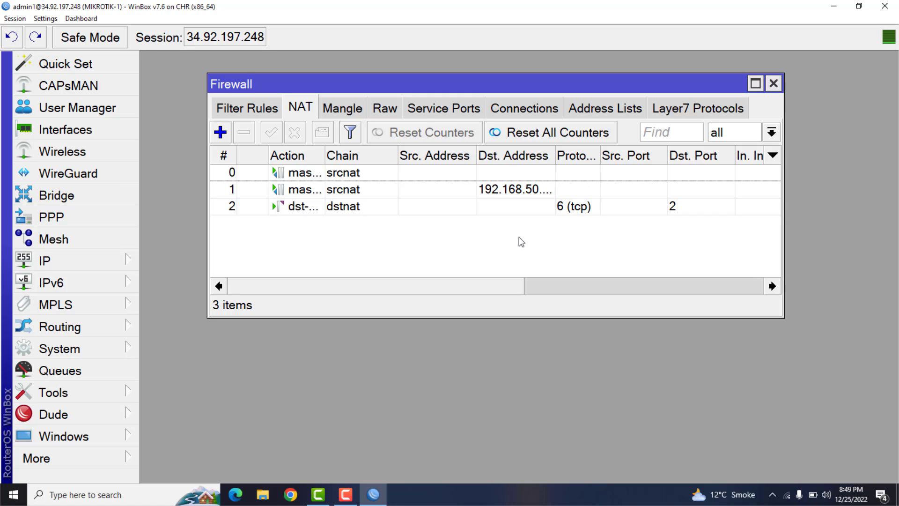
- Review the PPP secrets on the CHR router and select the test2 entry
{"action": "left_click", "coordinate": [859, 6]}
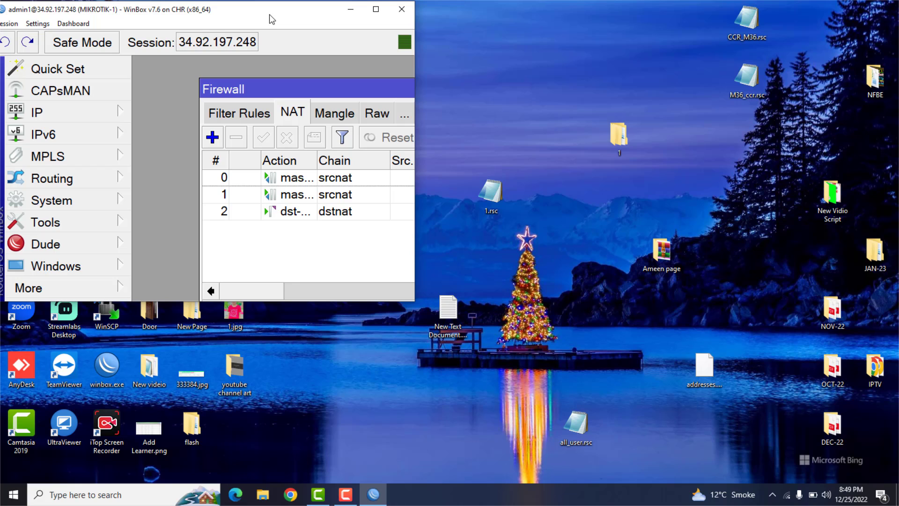
{"action": "left_click", "coordinate": [376, 9]}
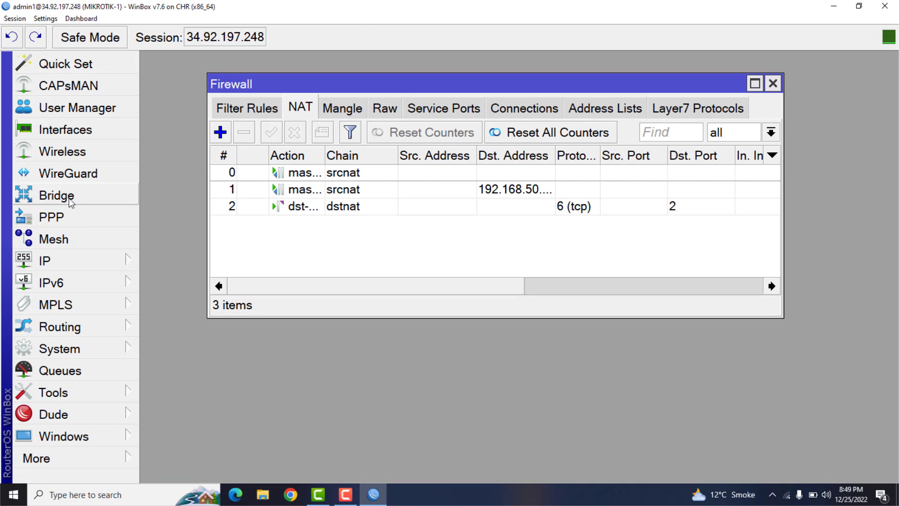
{"action": "left_click", "coordinate": [70, 217]}
{"action": "left_click", "coordinate": [322, 85]}
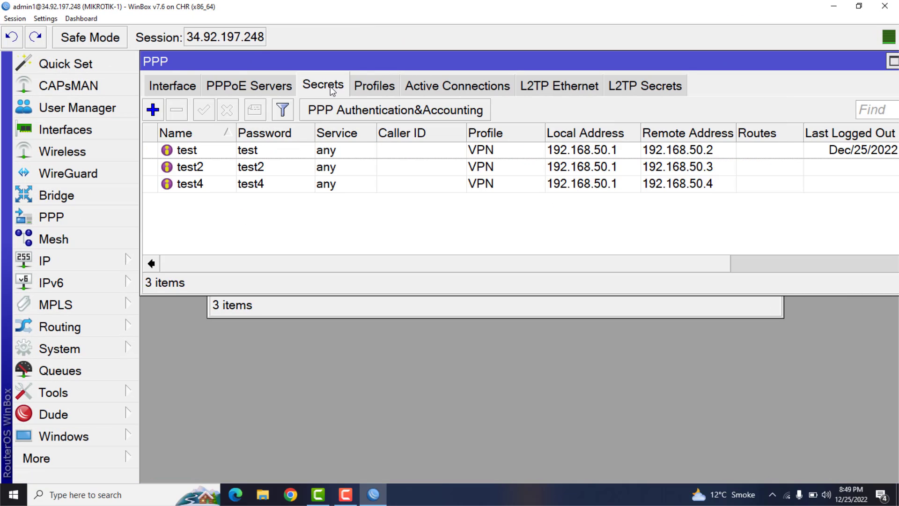
{"action": "left_click", "coordinate": [207, 172]}
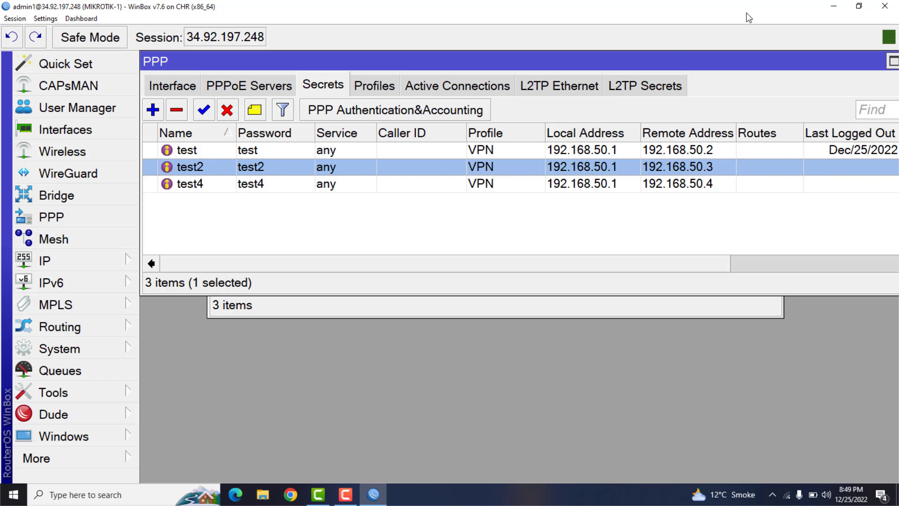
{"action": "left_click", "coordinate": [834, 6]}
{"action": "double_click", "coordinate": [109, 377]}
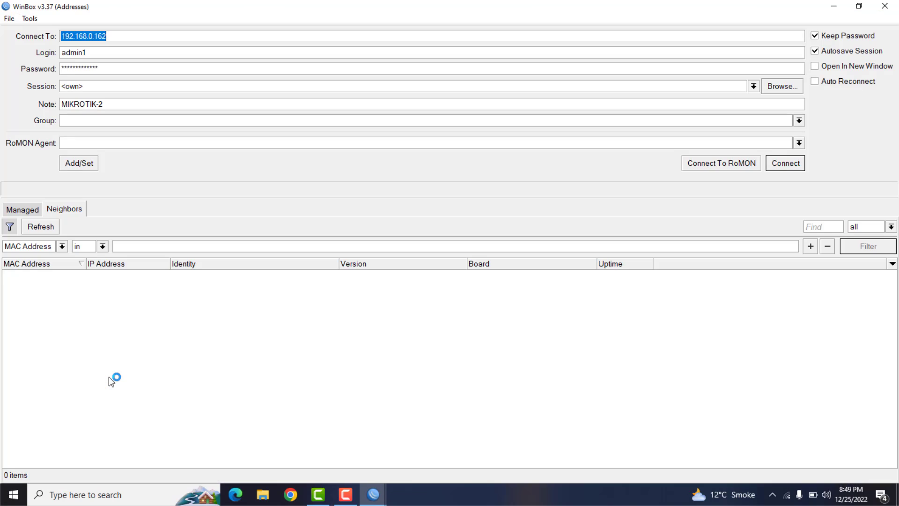
{"action": "left_click", "coordinate": [884, 6]}
{"action": "left_click", "coordinate": [373, 494]}
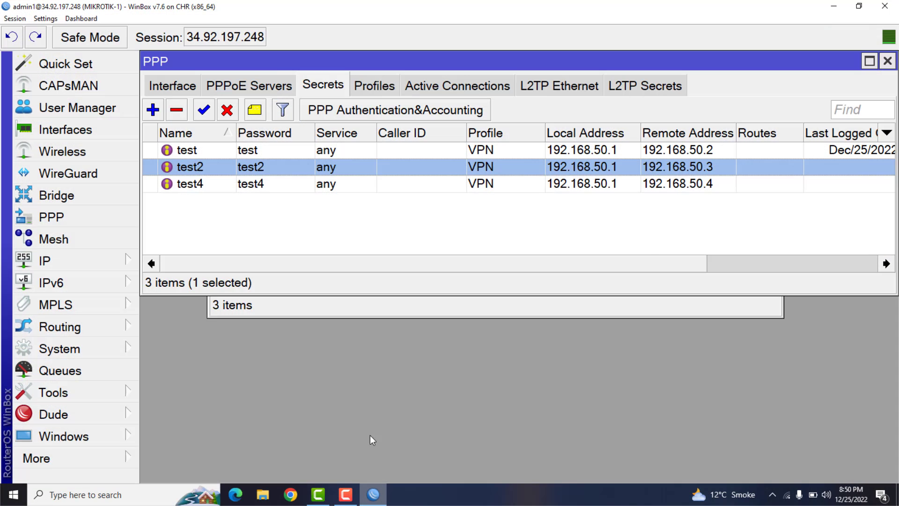
- Copy the CHR router's address 34.92.197.248 from the session field
{"action": "left_click_drag", "start_coordinate": [187, 41], "coordinate": [297, 43]}
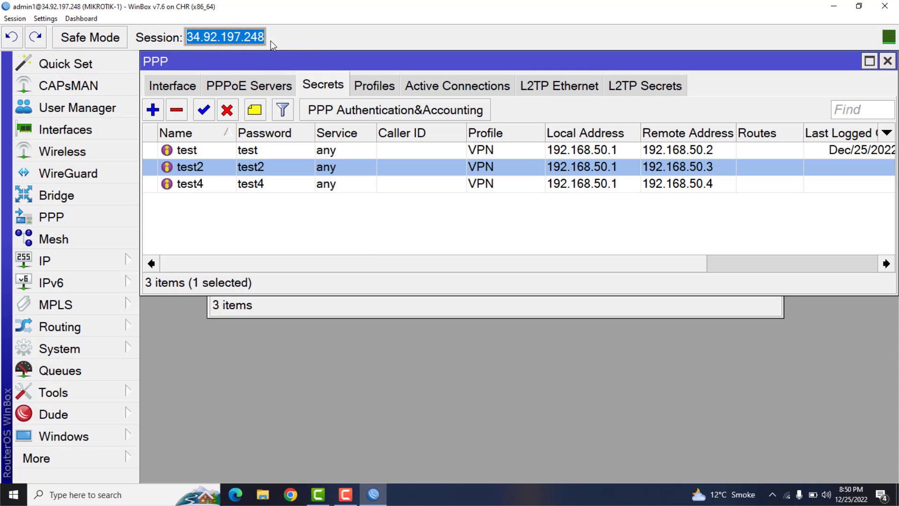
{"action": "right_click", "coordinate": [264, 43]}
{"action": "left_click", "coordinate": [267, 46]}
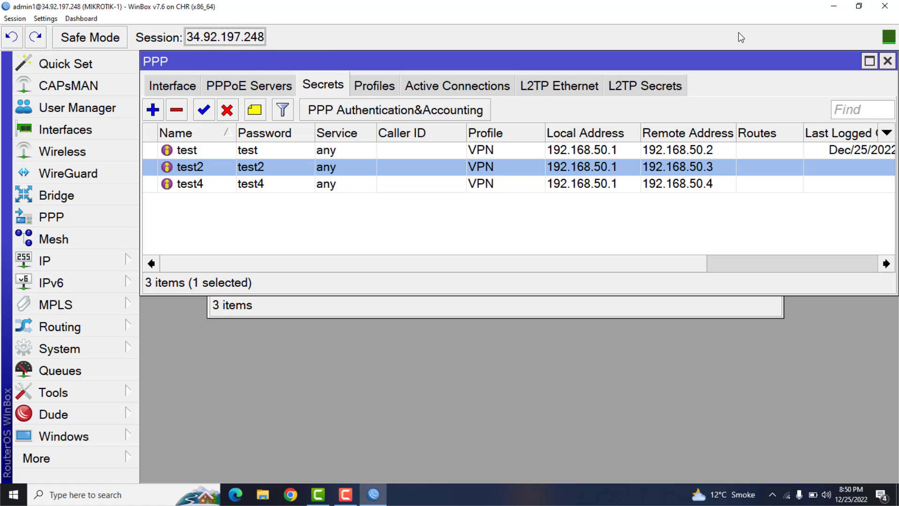
{"action": "left_click", "coordinate": [834, 7]}
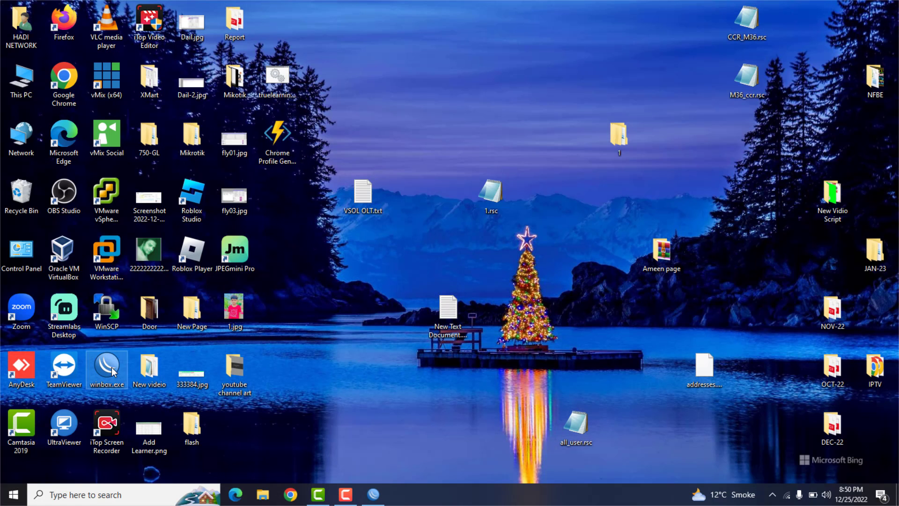
{"action": "double_click", "coordinate": [107, 367]}
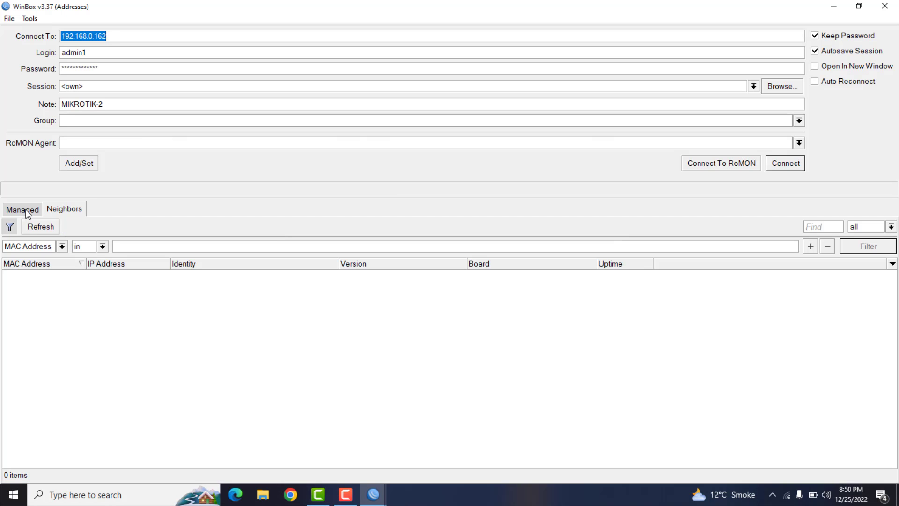
{"action": "left_click", "coordinate": [23, 210]}
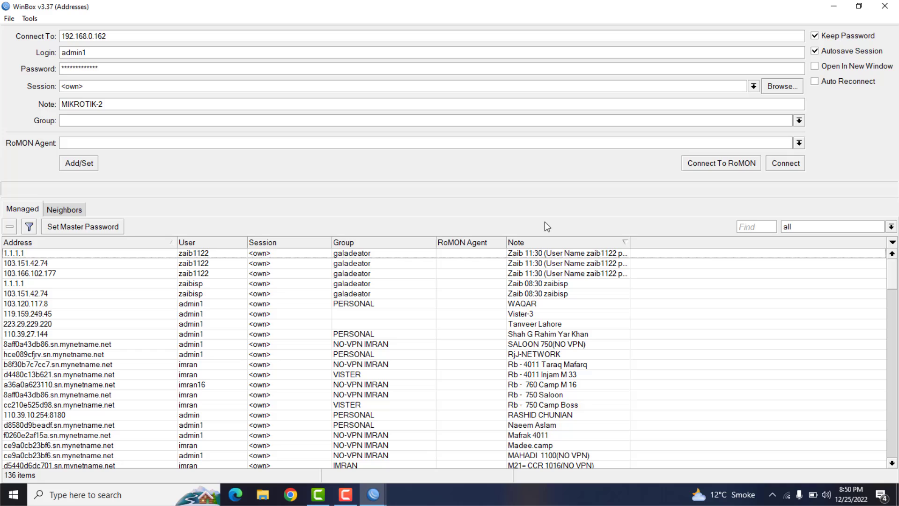
{"action": "left_click", "coordinate": [763, 221]}
{"action": "type", "text": "182.180"}
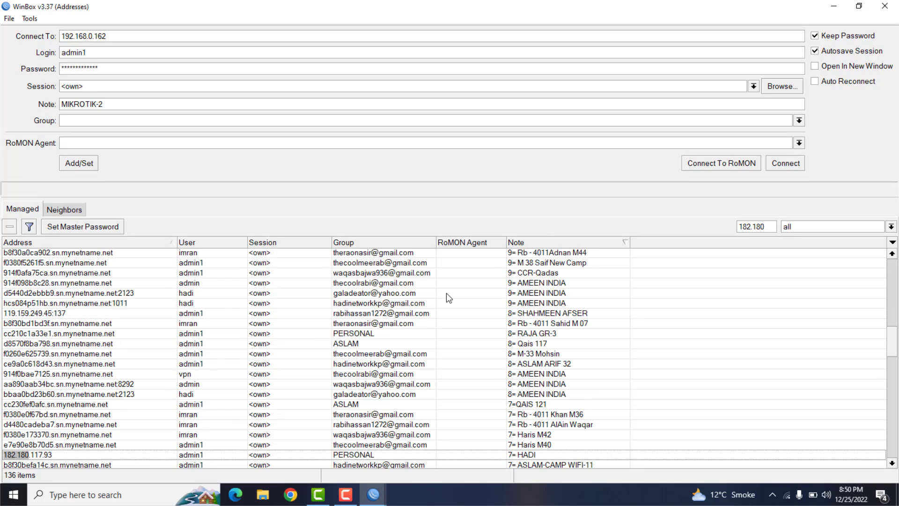
{"action": "double_click", "coordinate": [103, 455]}
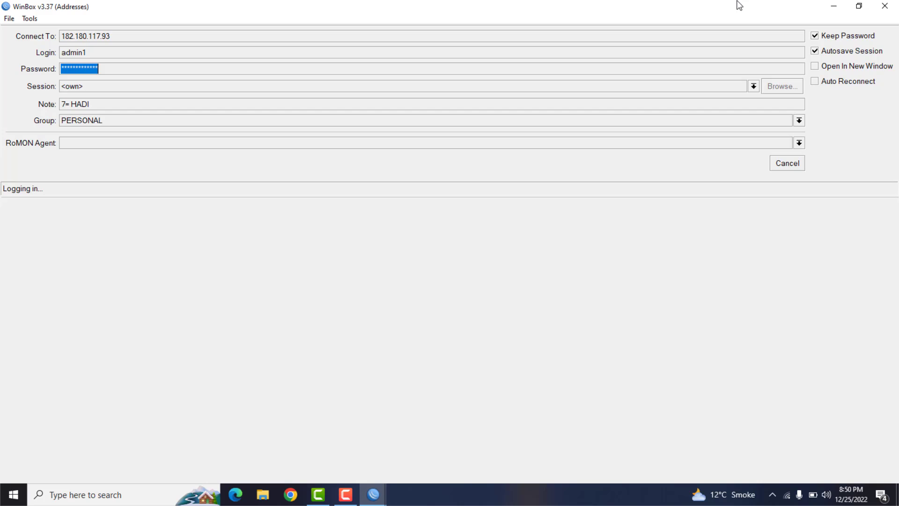
- Close the Microphone settings and switch the computer to the open Wi-Fi network whose name ends in 4G
{"action": "left_click", "coordinate": [789, 497]}
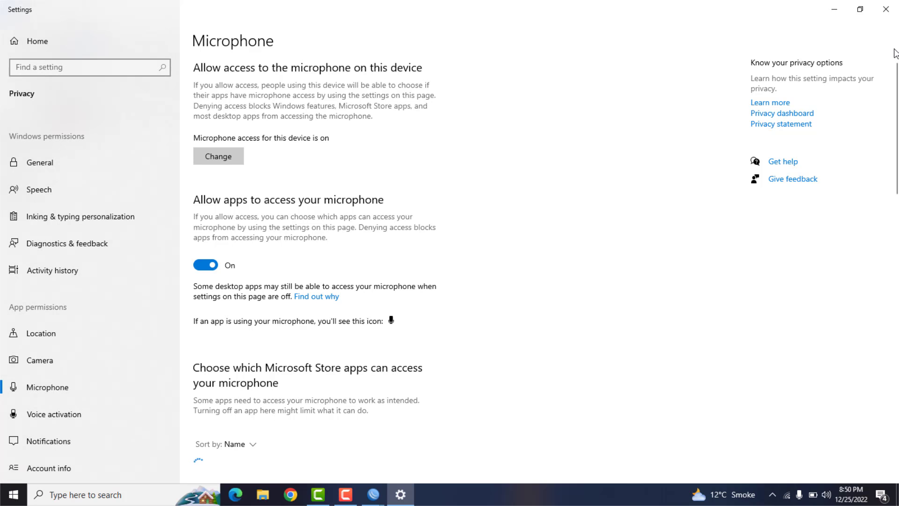
{"action": "left_click", "coordinate": [886, 8]}
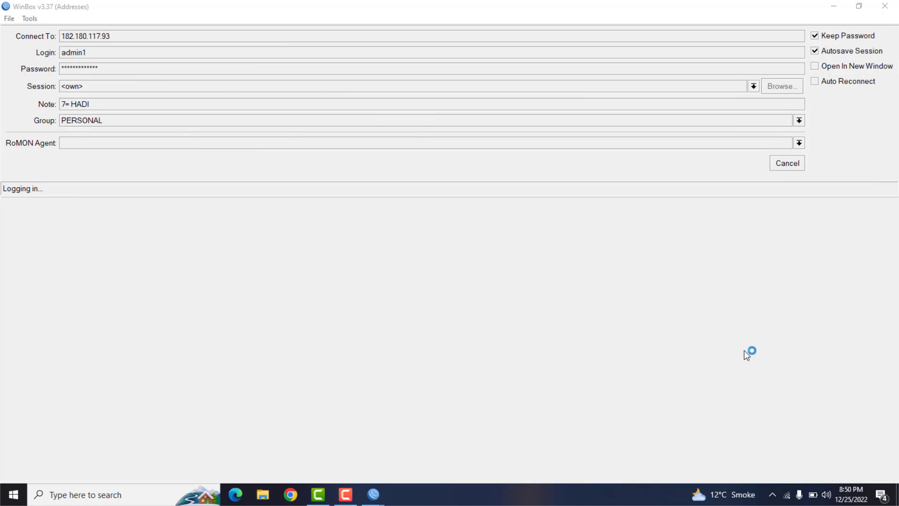
{"action": "left_click", "coordinate": [787, 496]}
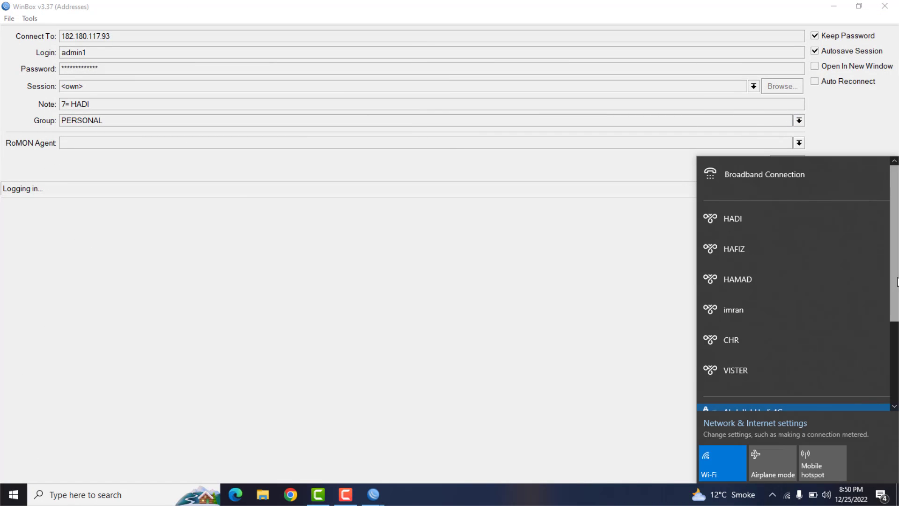
{"action": "scroll", "coordinate": [897, 281], "scroll_direction": "down", "scroll_amount": 3}
{"action": "left_click", "coordinate": [757, 333]}
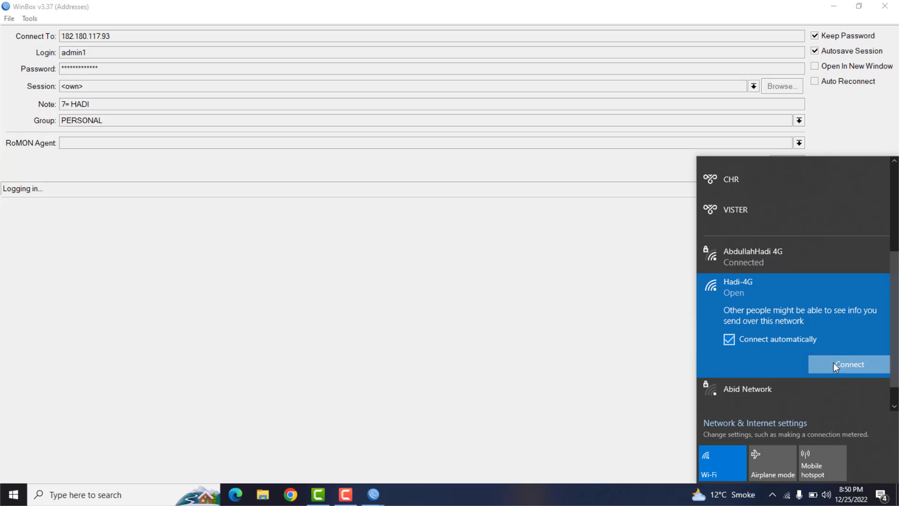
{"action": "left_click", "coordinate": [835, 364]}
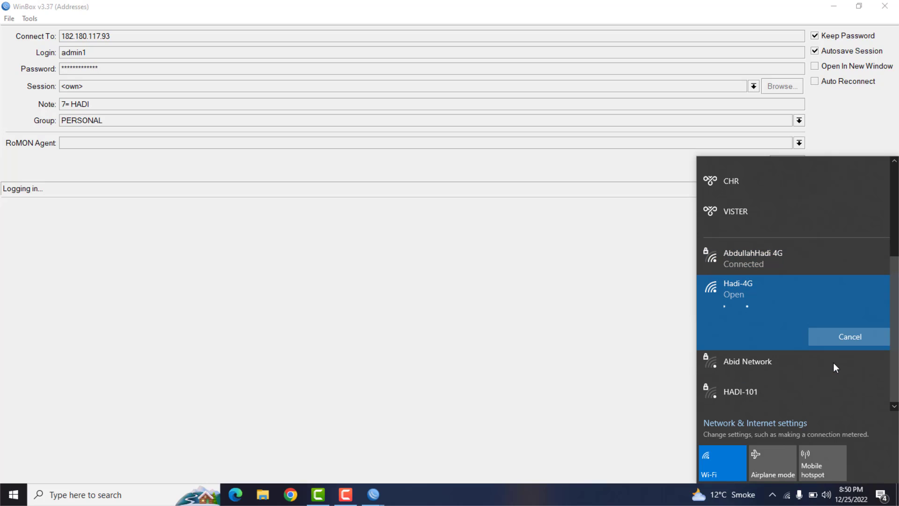
{"action": "left_click", "coordinate": [540, 201]}
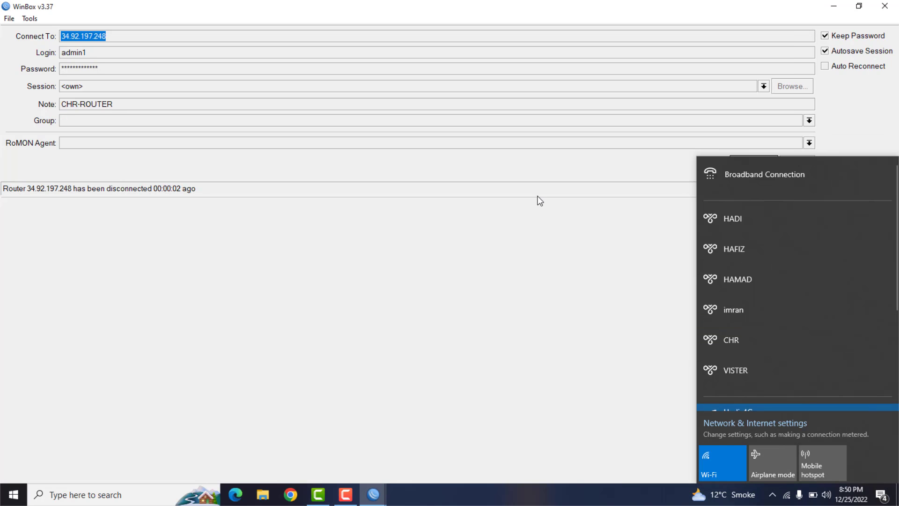
- Minimize the disconnected CHR login window, cancel the pending login to 182.180.117.93, and connect to that router again
{"action": "left_click", "coordinate": [833, 10]}
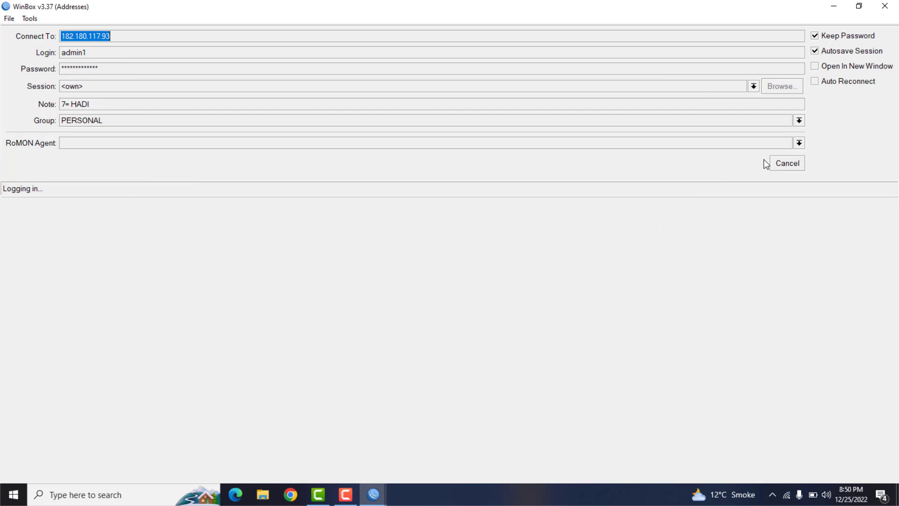
{"action": "left_click", "coordinate": [791, 169]}
{"action": "left_click", "coordinate": [792, 169]}
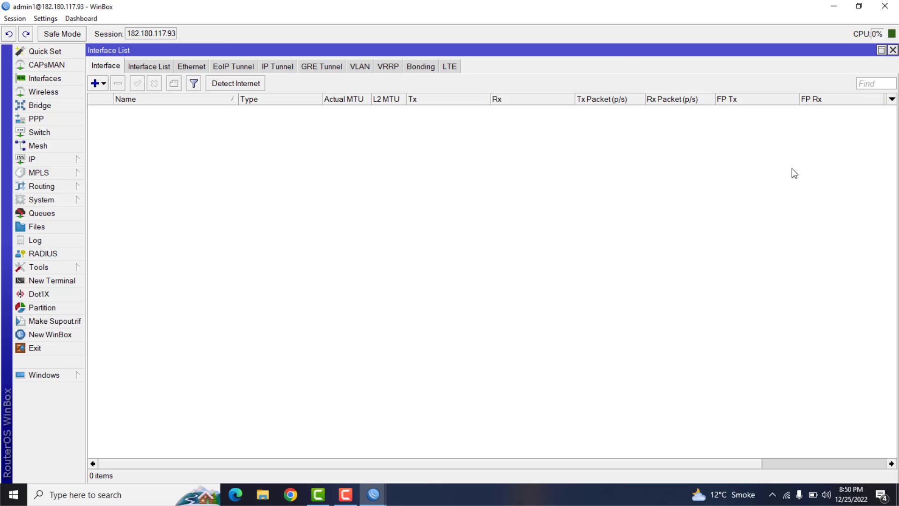
- Start a new L2TP client interface in PPP on the MIKROTIK-3 router and zoom in the WinBox display
{"action": "left_click", "coordinate": [104, 84]}
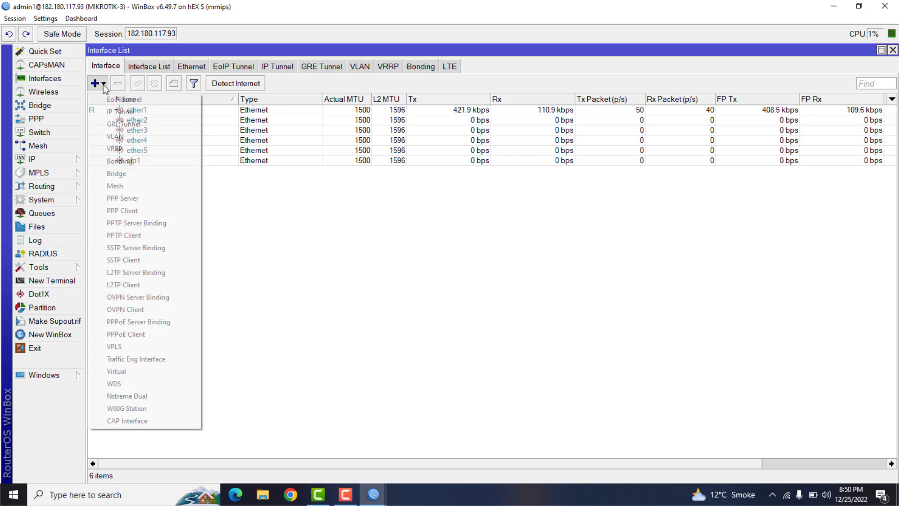
{"action": "left_click", "coordinate": [104, 85]}
{"action": "left_click", "coordinate": [50, 118]}
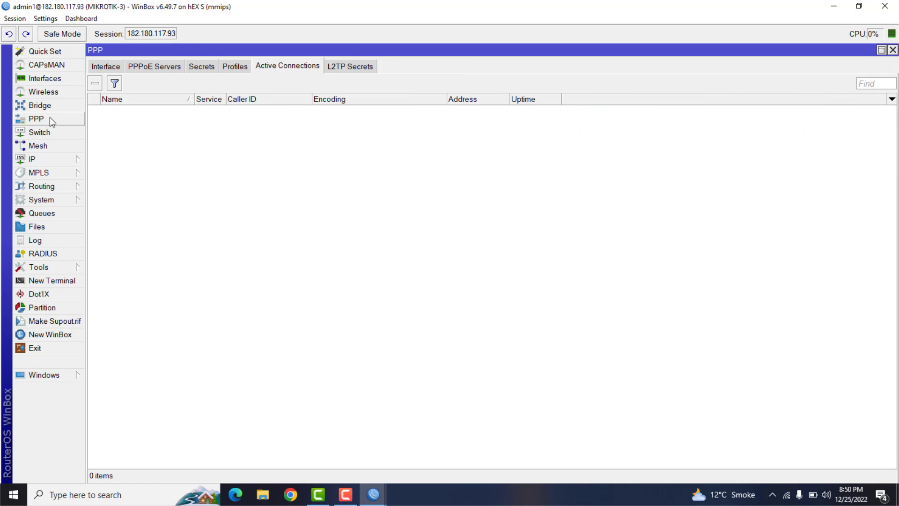
{"action": "left_click", "coordinate": [106, 66]}
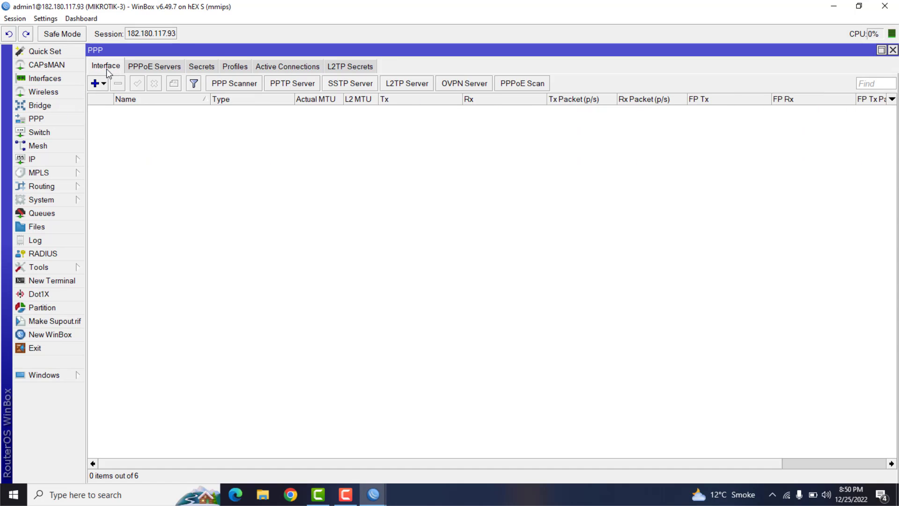
{"action": "left_click", "coordinate": [103, 84]}
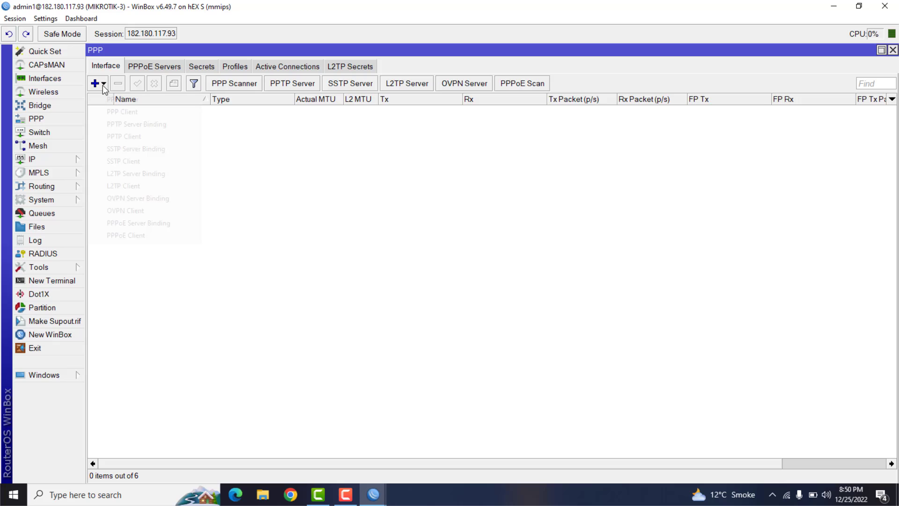
{"action": "left_click", "coordinate": [135, 186]}
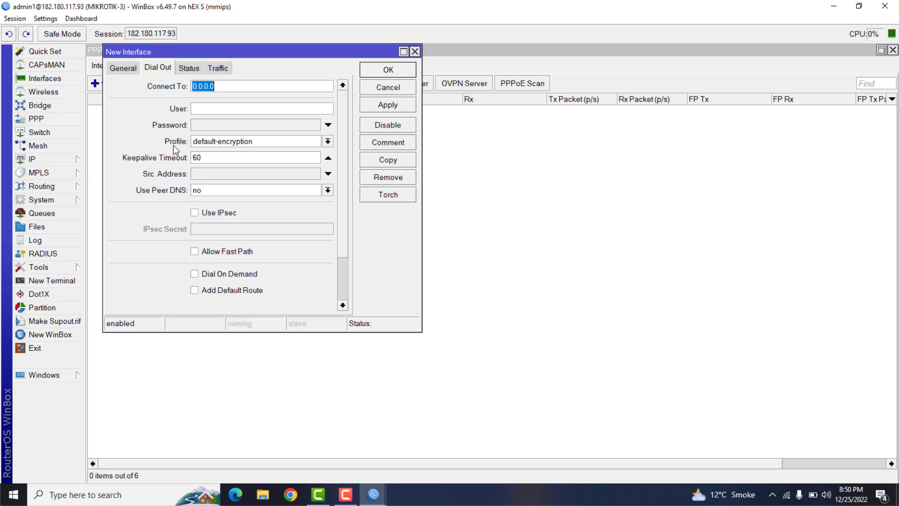
{"action": "left_click", "coordinate": [46, 18]}
{"action": "left_click", "coordinate": [50, 59]}
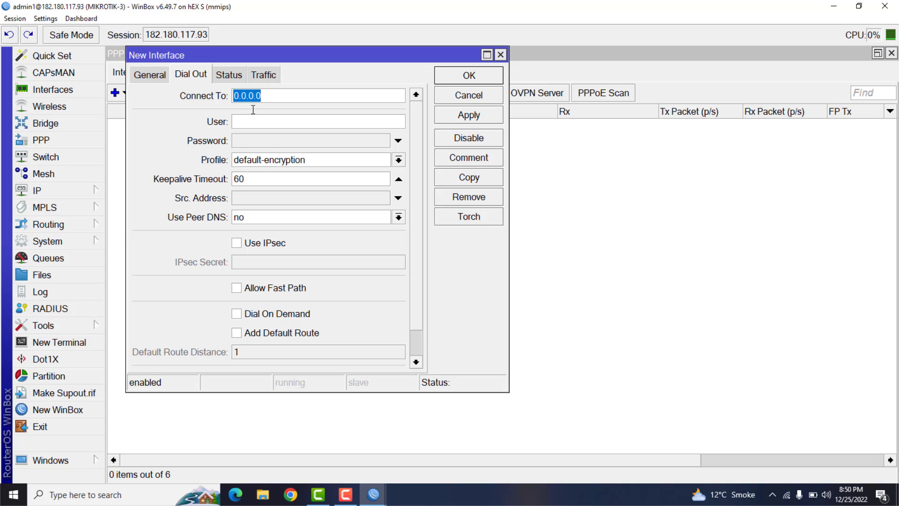
- Point the new L2TP client at 34.92.197.248, enter the user test2 and the account password, and apply the interface
{"action": "left_click", "coordinate": [46, 18]}
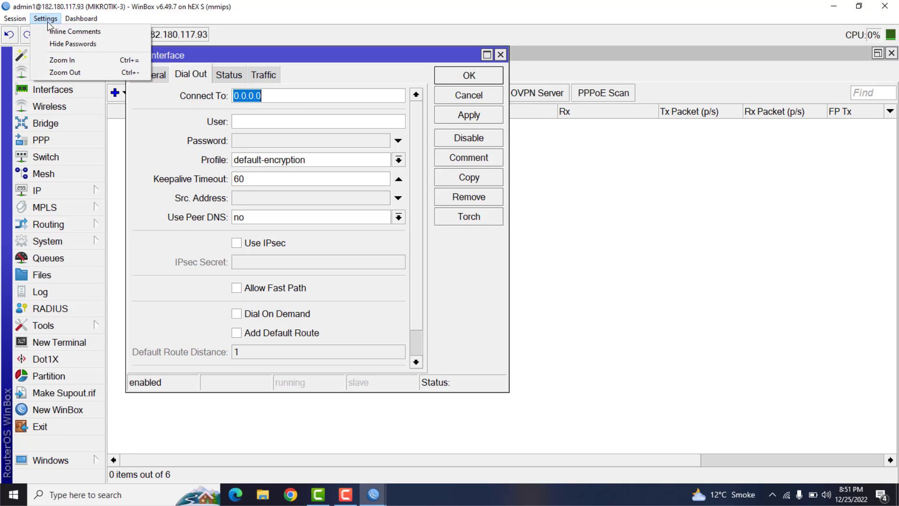
{"action": "left_click", "coordinate": [51, 59]}
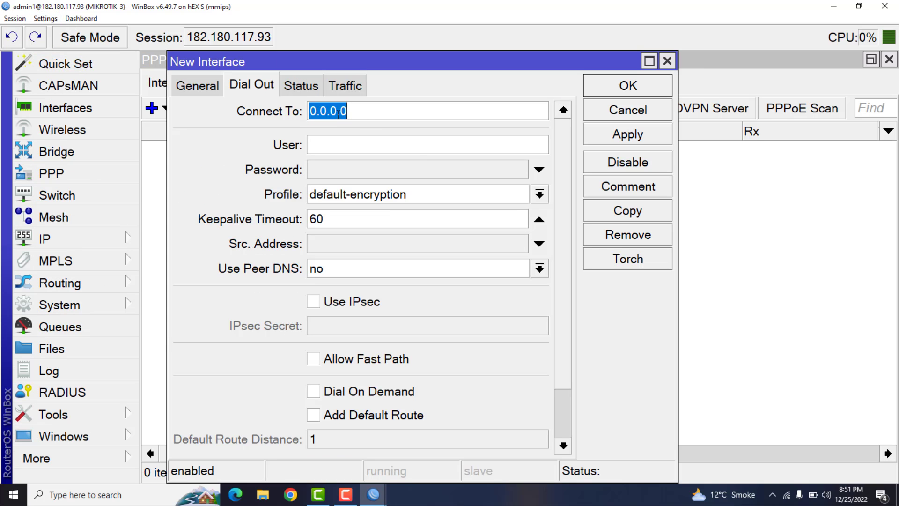
{"action": "right_click", "coordinate": [338, 114]}
{"action": "left_click", "coordinate": [364, 143]}
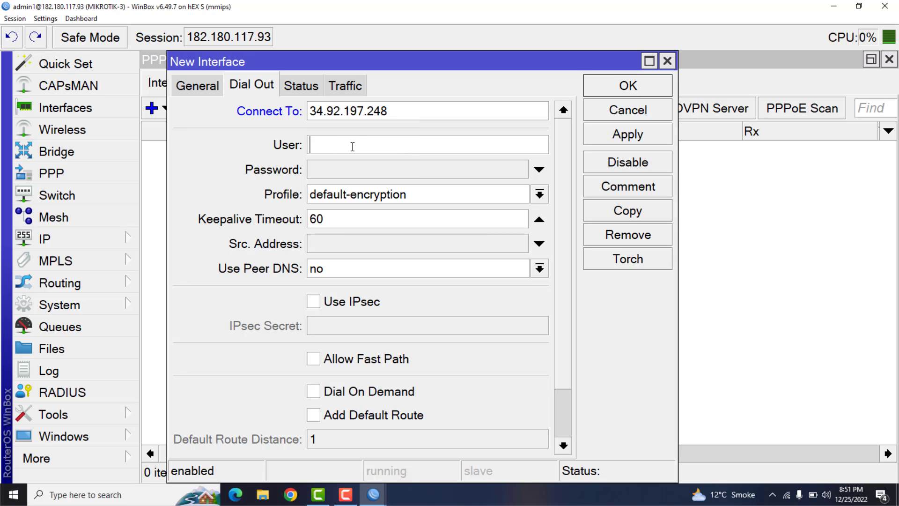
{"action": "type", "text": "test2"}
{"action": "key", "text": "Tab"}
{"action": "type", "text": "test2"}
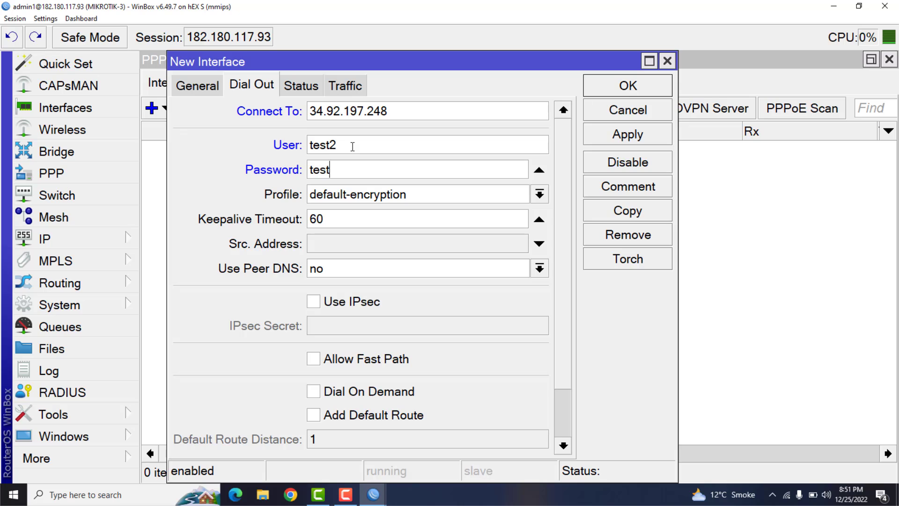
{"action": "left_click", "coordinate": [636, 140]}
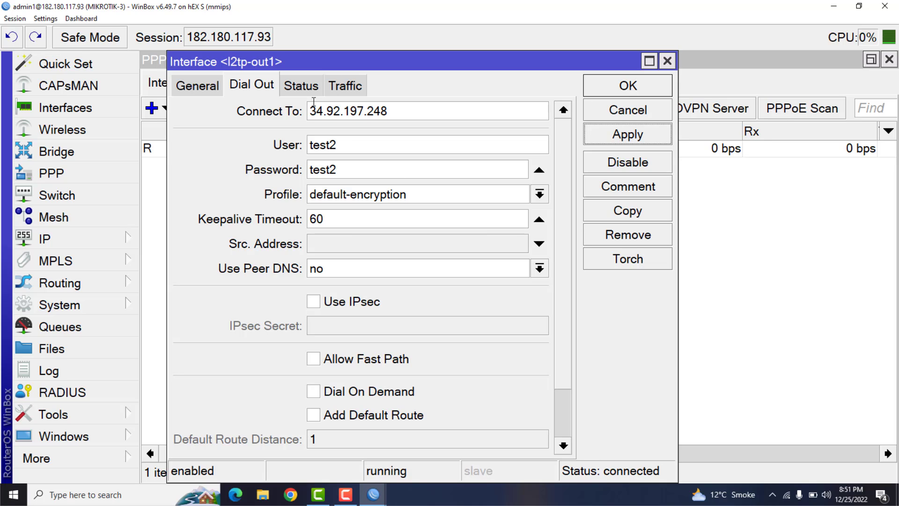
- Check the L2TP client's assigned local address in its status, then close the interface dialog and the MIKROTIK-3 session
{"action": "left_click", "coordinate": [310, 87]}
{"action": "left_click_drag", "start_coordinate": [374, 314], "coordinate": [353, 318]}
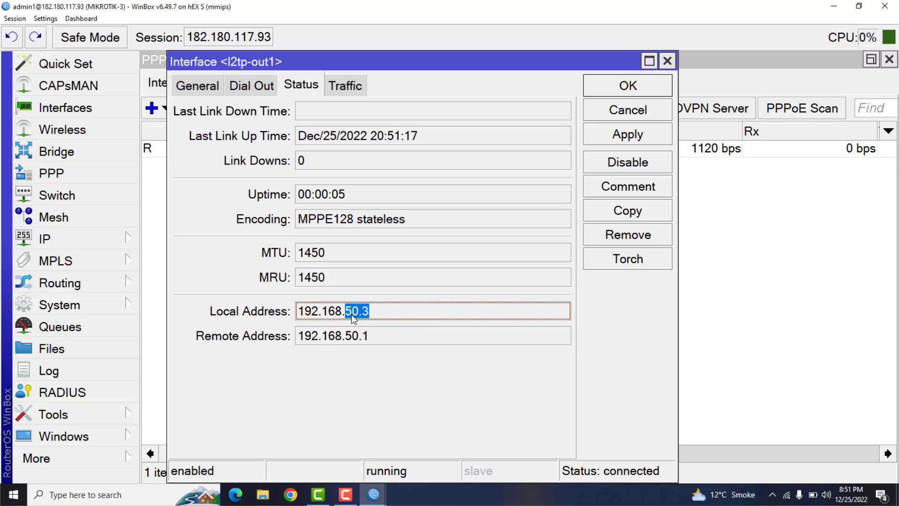
{"action": "left_click", "coordinate": [630, 89]}
{"action": "left_click", "coordinate": [894, 7]}
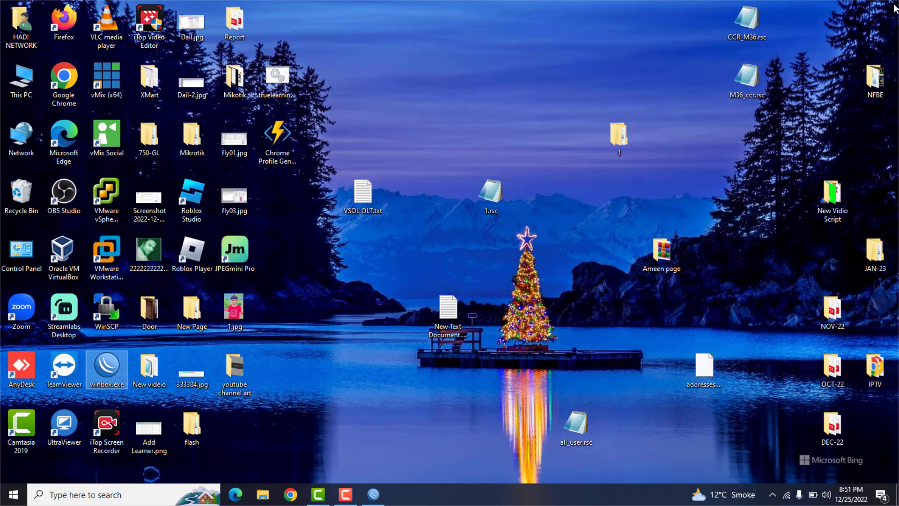
- Return to the maximized CHR router session and examine the addresses of the active PPP connections test and test2
{"action": "left_click", "coordinate": [373, 494]}
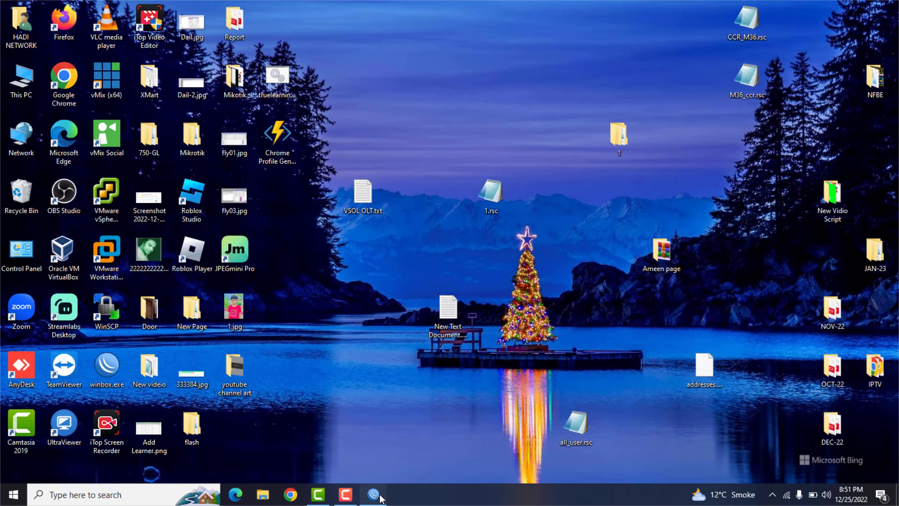
{"action": "left_click", "coordinate": [762, 167]}
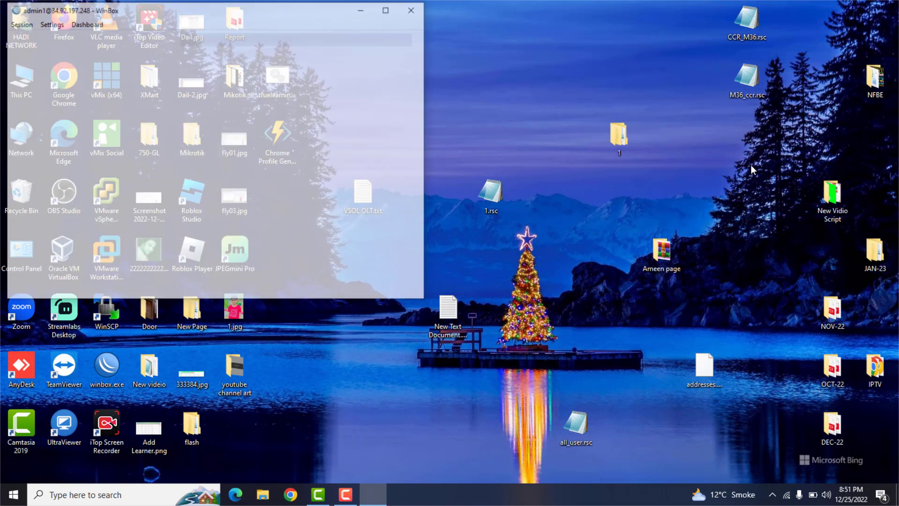
{"action": "left_click", "coordinate": [386, 14]}
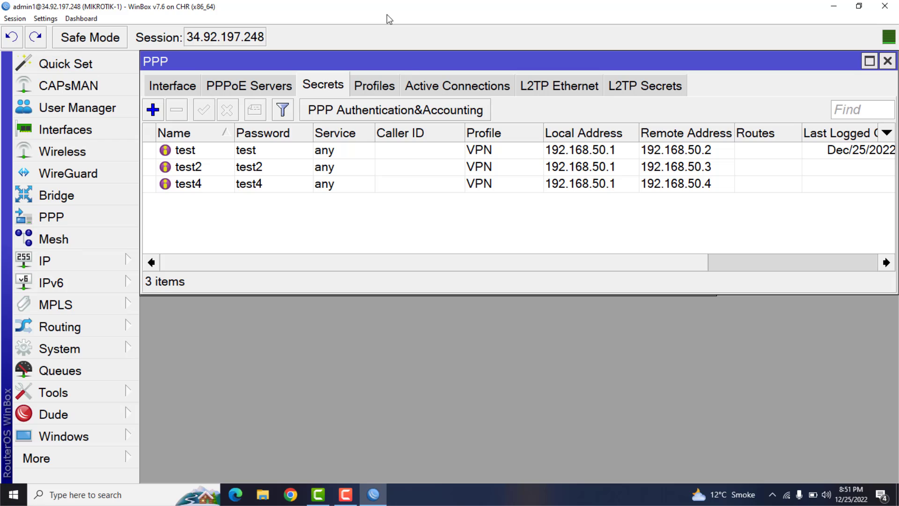
{"action": "left_click", "coordinate": [424, 86]}
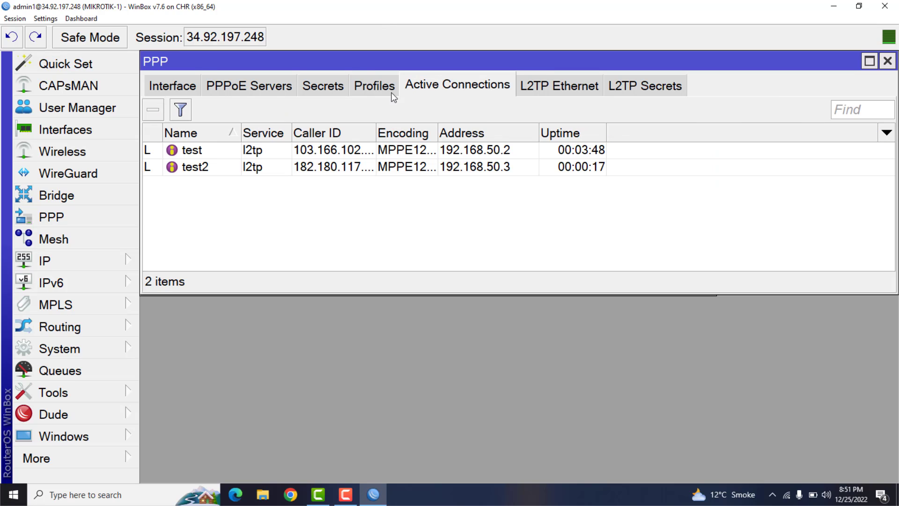
{"action": "left_click", "coordinate": [218, 155]}
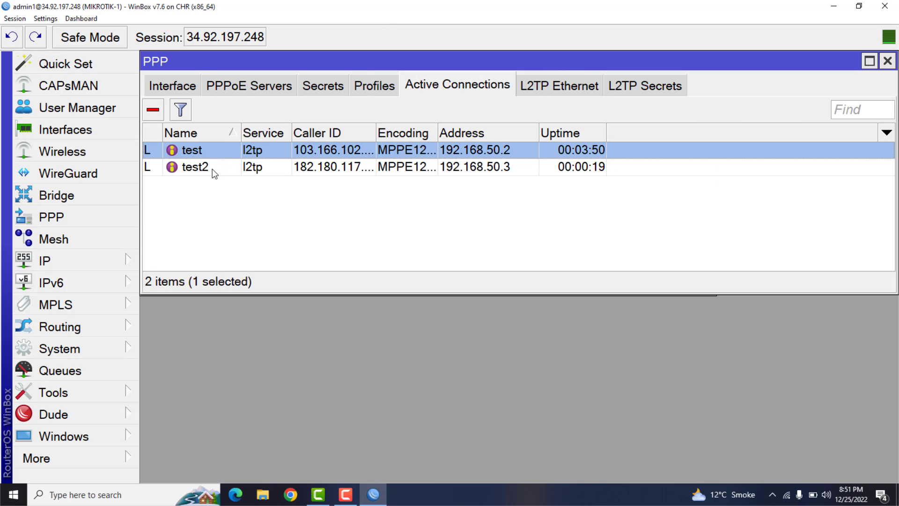
{"action": "left_click", "coordinate": [212, 168]}
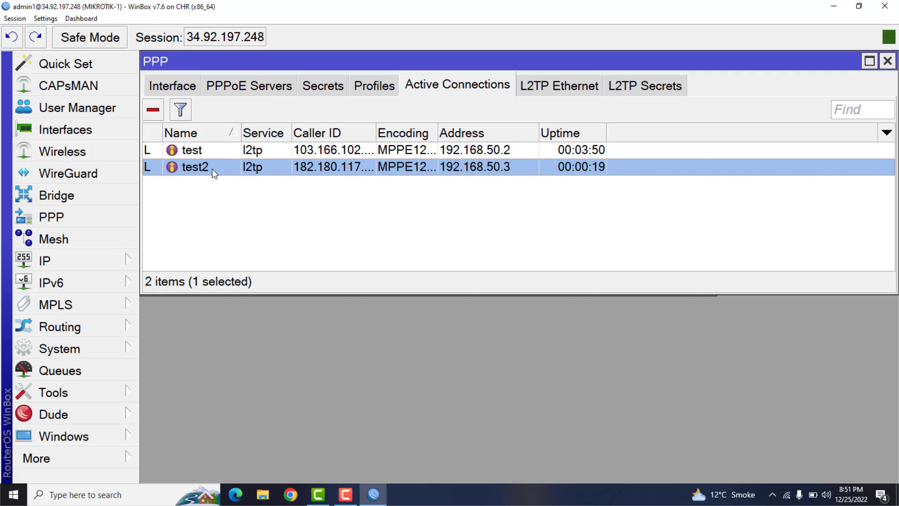
{"action": "left_click", "coordinate": [510, 153]}
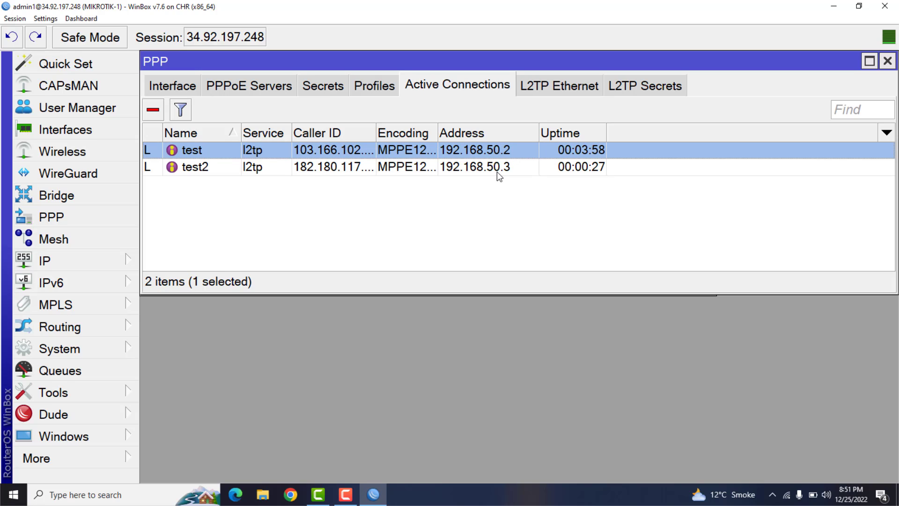
{"action": "left_click", "coordinate": [497, 173]}
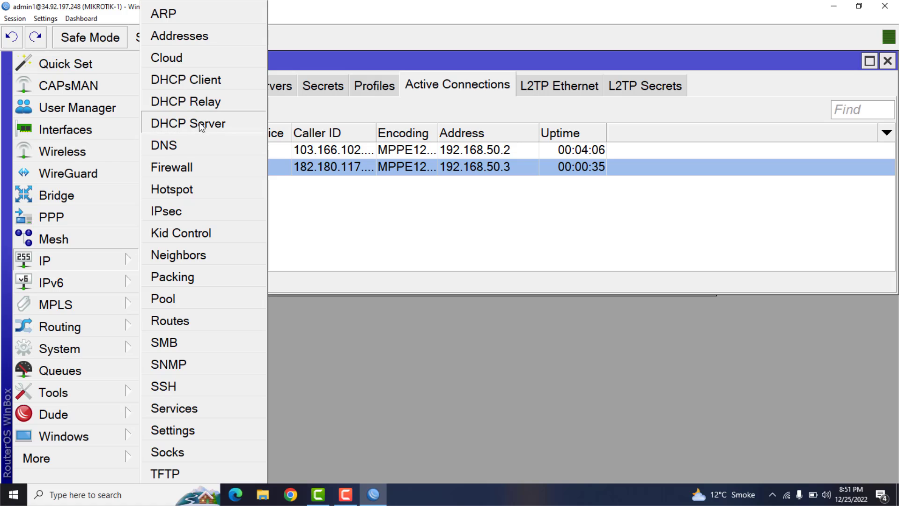
- Open the CHR firewall's NAT rules and review the action of the existing dst-nat rule for port 2
{"action": "left_click", "coordinate": [159, 167]}
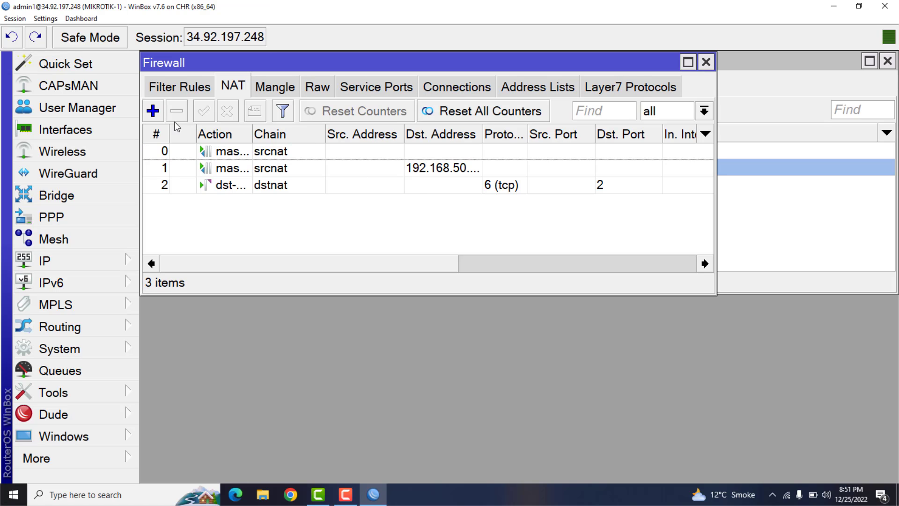
{"action": "left_click", "coordinate": [491, 189]}
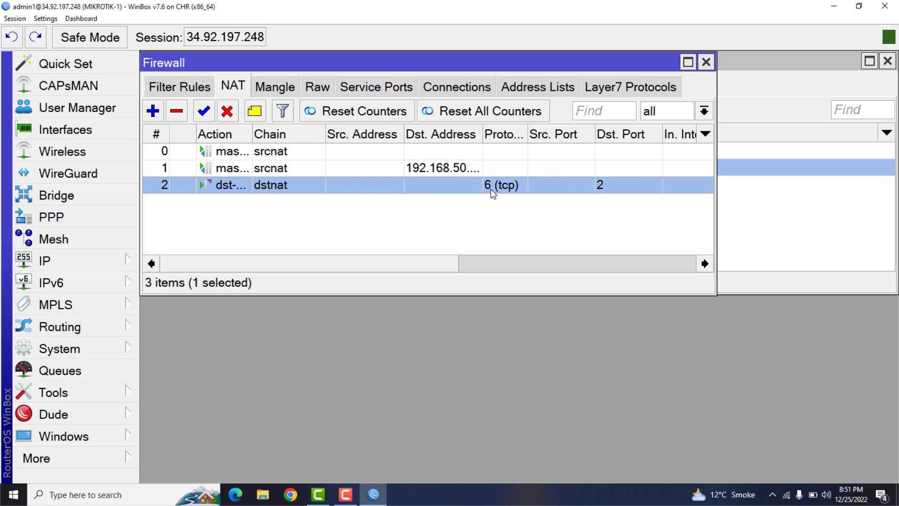
{"action": "double_click", "coordinate": [360, 190]}
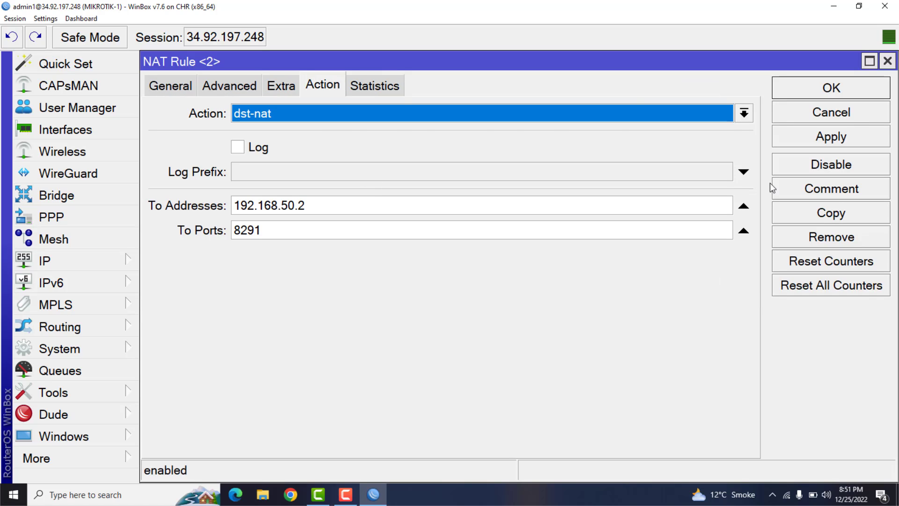
{"action": "left_click", "coordinate": [846, 113]}
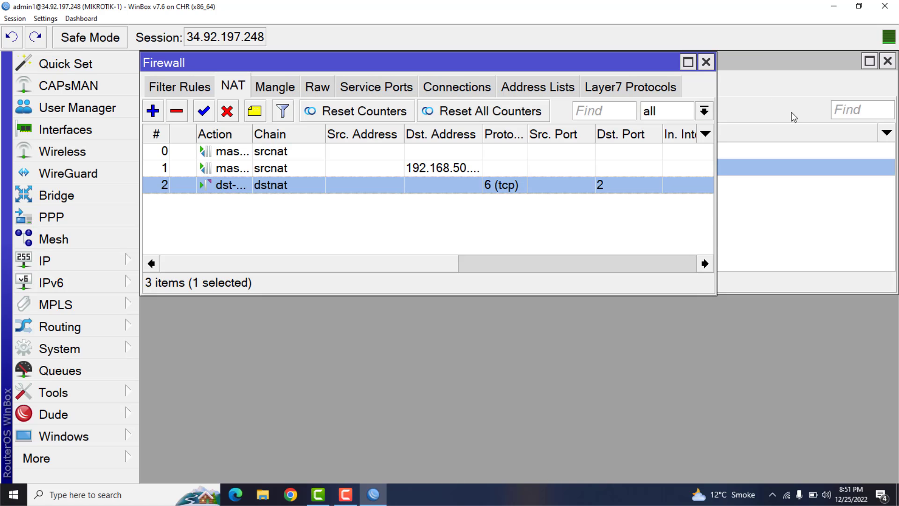
- Start a new NAT rule with chain dstnat, protocol 6 (tcp) and destination port 3
{"action": "left_click", "coordinate": [156, 109]}
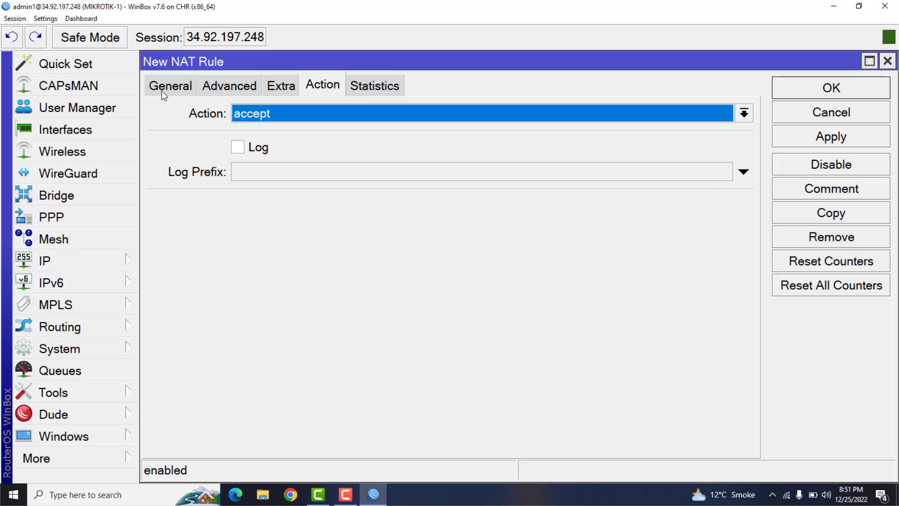
{"action": "left_click", "coordinate": [161, 91]}
{"action": "left_click", "coordinate": [724, 114]}
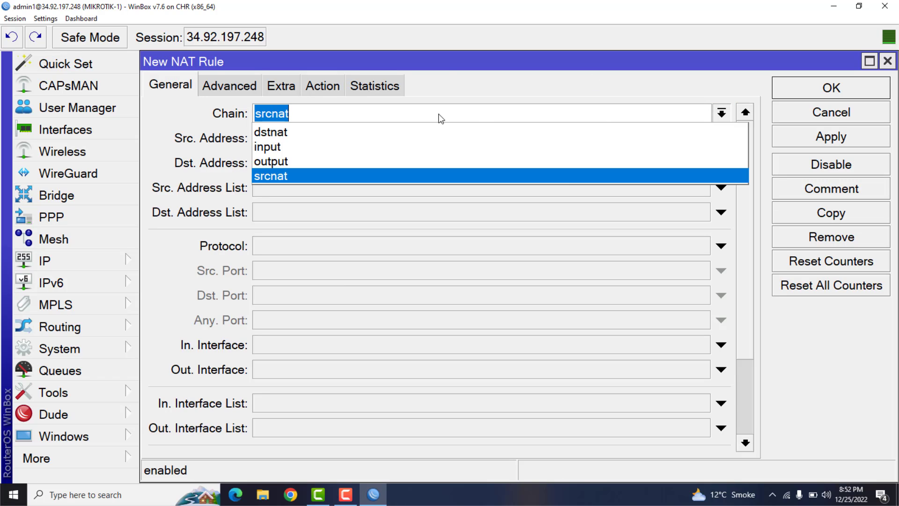
{"action": "left_click", "coordinate": [344, 132]}
{"action": "left_click", "coordinate": [294, 250]}
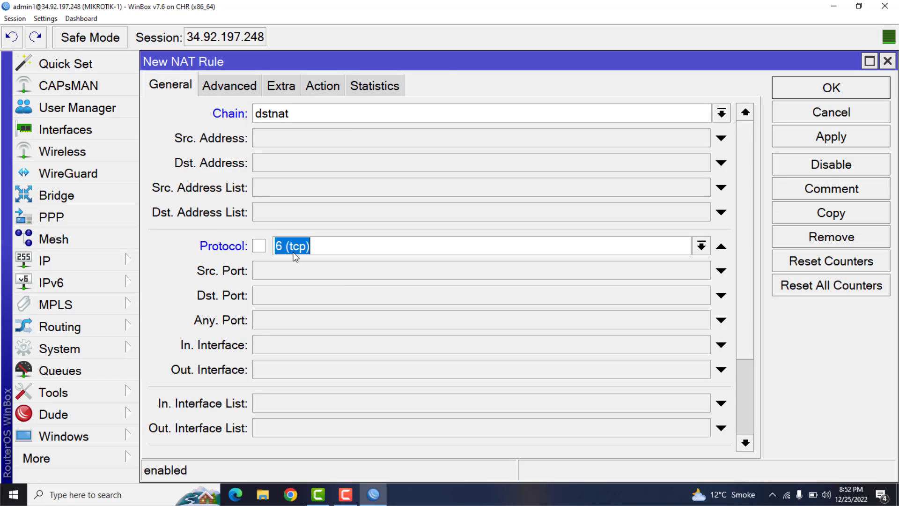
{"action": "left_click", "coordinate": [277, 300]}
{"action": "type", "text": "3"}
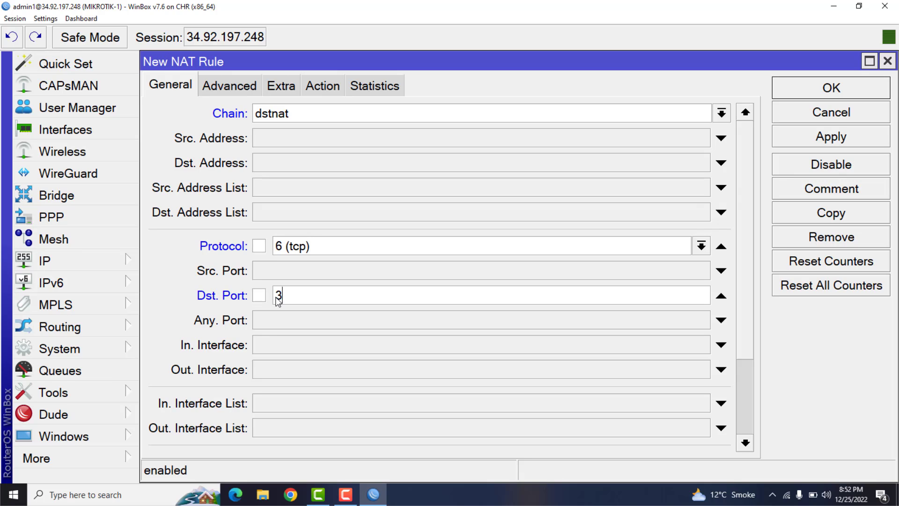
- Set the new rule's action to dst-nat with target address 192.168.50.3 and port 8291, and save the rule
{"action": "left_click", "coordinate": [321, 86]}
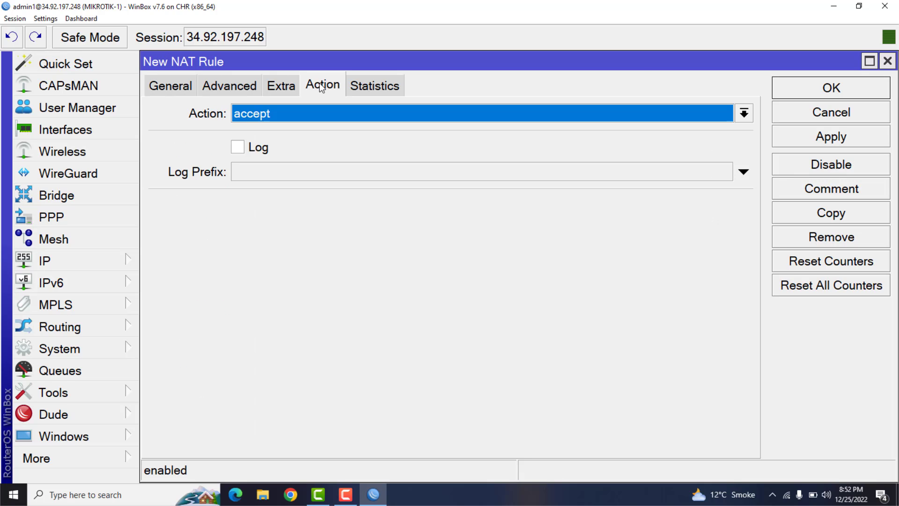
{"action": "left_click", "coordinate": [317, 112]}
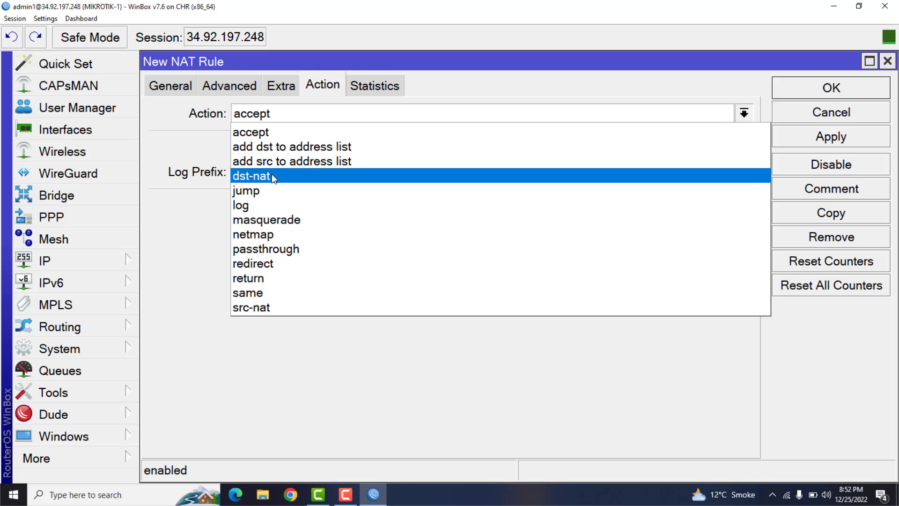
{"action": "left_click", "coordinate": [272, 176]}
{"action": "left_click", "coordinate": [263, 211]}
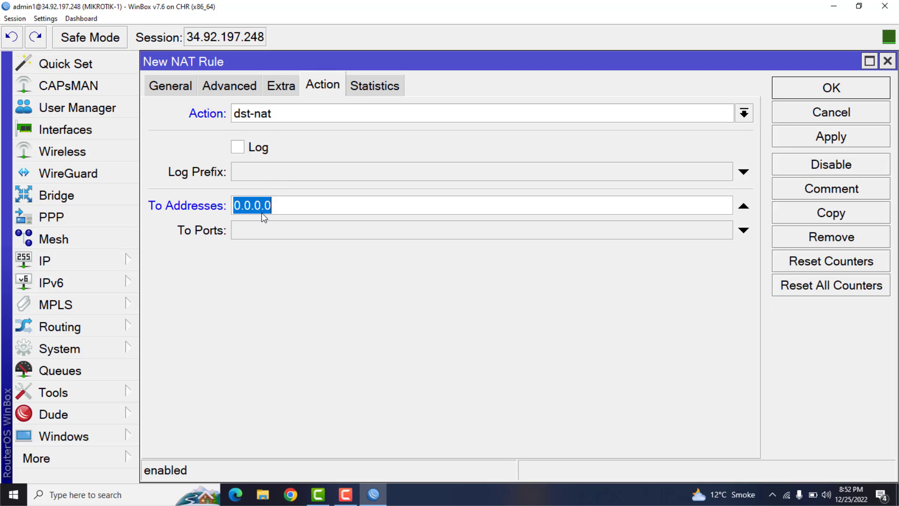
{"action": "type", "text": "192.168.50.3"}
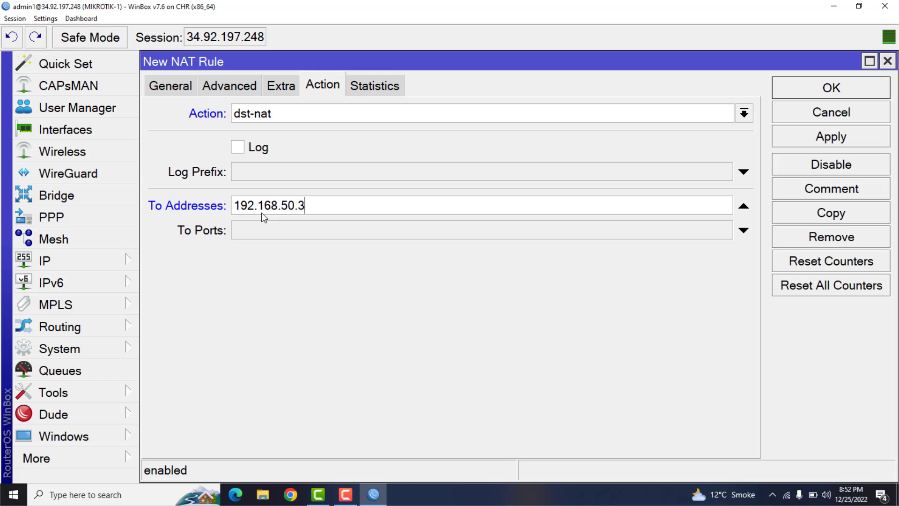
{"action": "key", "text": "Tab"}
{"action": "type", "text": "8291"}
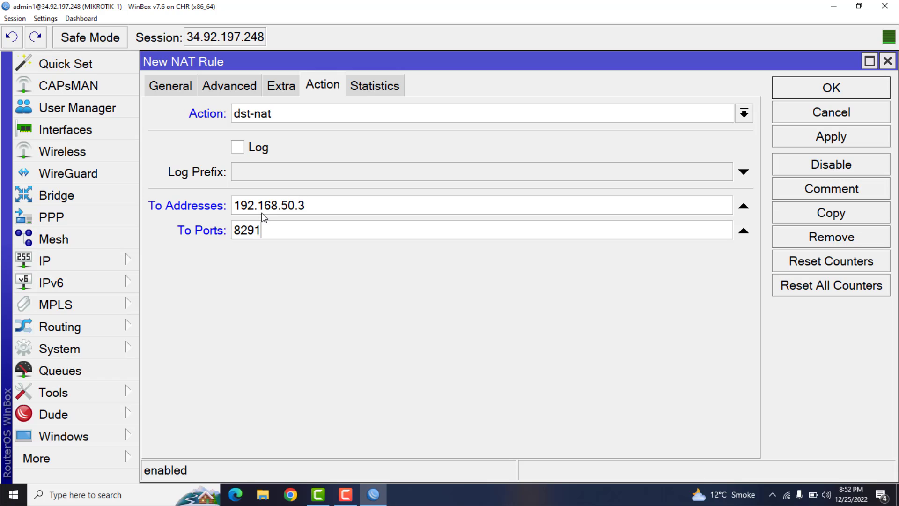
{"action": "left_click", "coordinate": [831, 137]}
{"action": "left_click", "coordinate": [831, 90]}
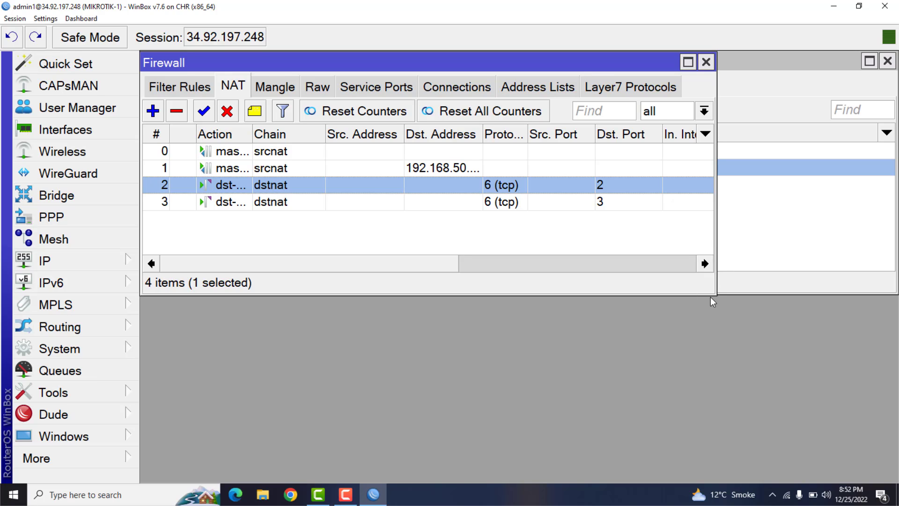
- Enlarge the NAT rule list, select the rule for port 3, and copy the CHR router's session address
{"action": "left_click_drag", "start_coordinate": [713, 296], "coordinate": [809, 392]}
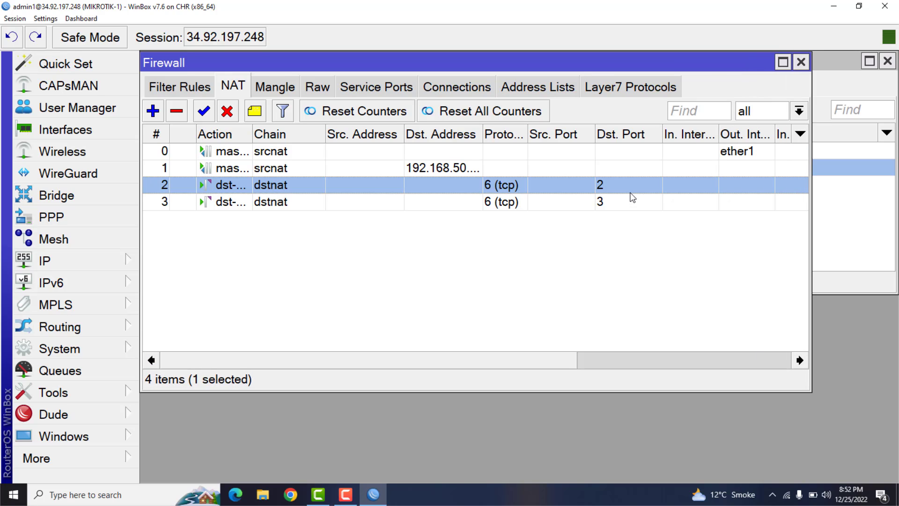
{"action": "left_click", "coordinate": [606, 204]}
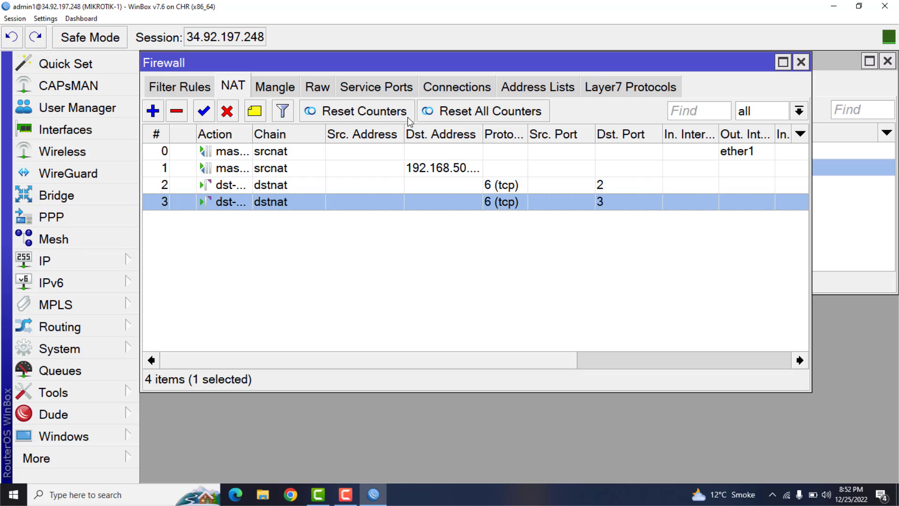
{"action": "left_click_drag", "start_coordinate": [192, 47], "coordinate": [295, 47]}
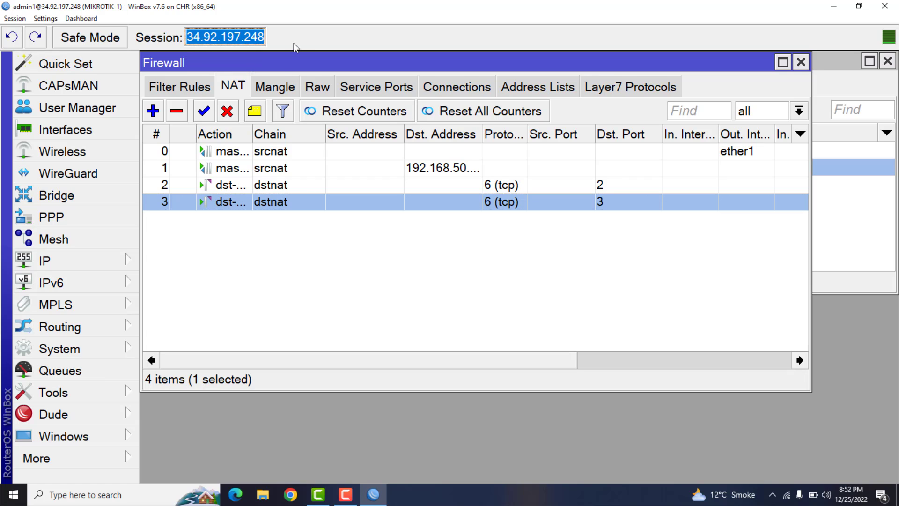
{"action": "right_click", "coordinate": [252, 37]}
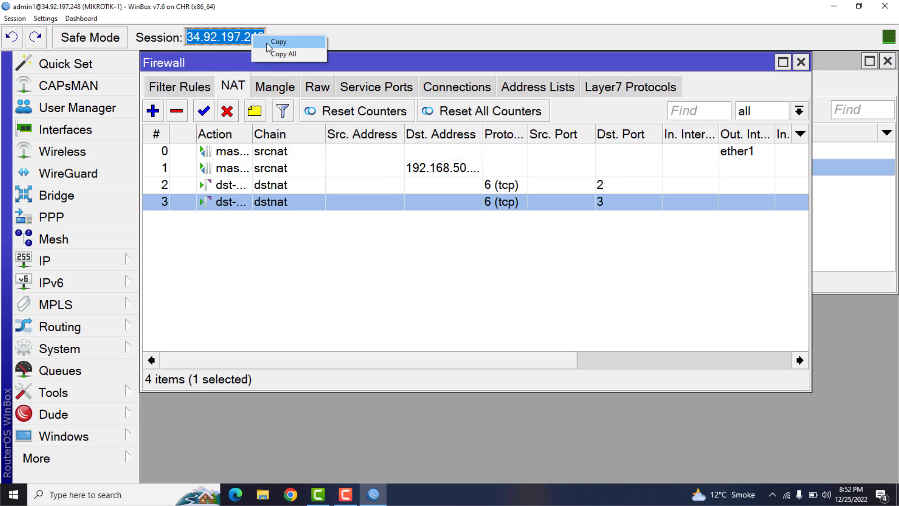
{"action": "left_click", "coordinate": [276, 42]}
- Minimize the CHR session, open a new WinBox login window, and set the connection address to 34.92.197.248:2
{"action": "left_click", "coordinate": [834, 6]}
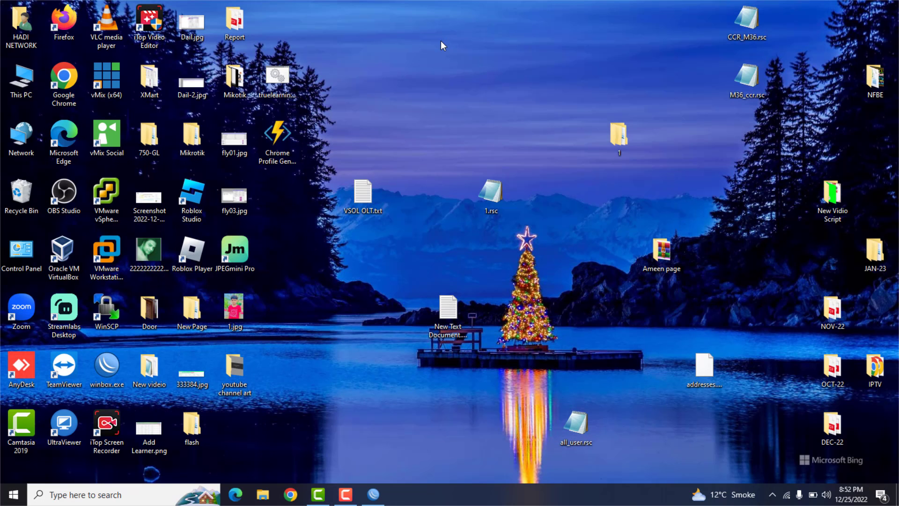
{"action": "double_click", "coordinate": [103, 359]}
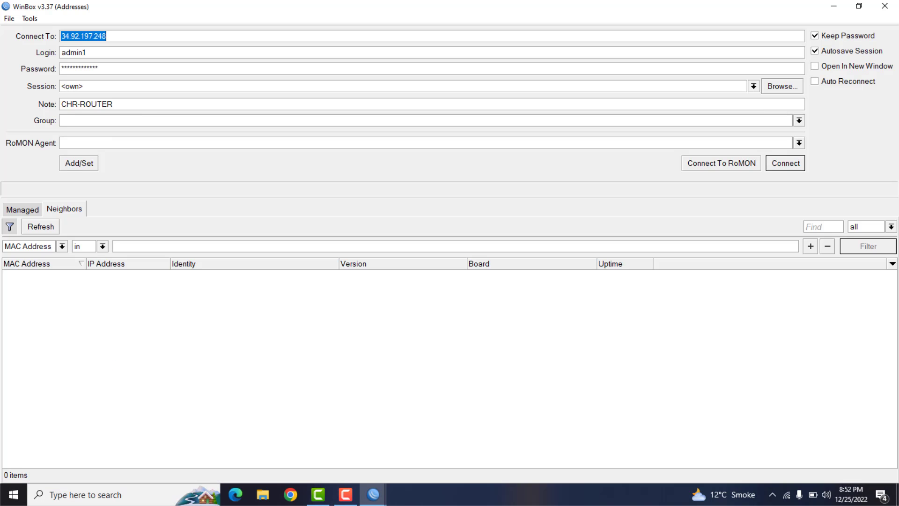
{"action": "right_click", "coordinate": [87, 37]}
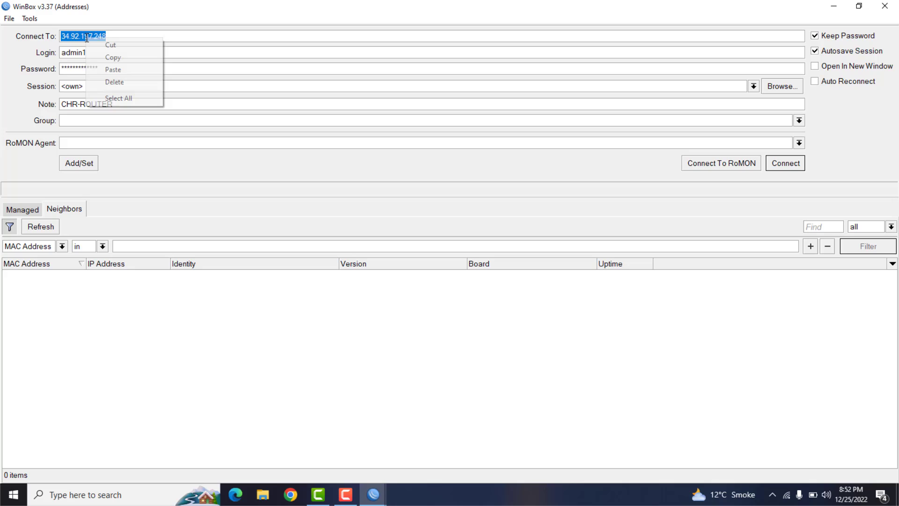
{"action": "left_click", "coordinate": [113, 69]}
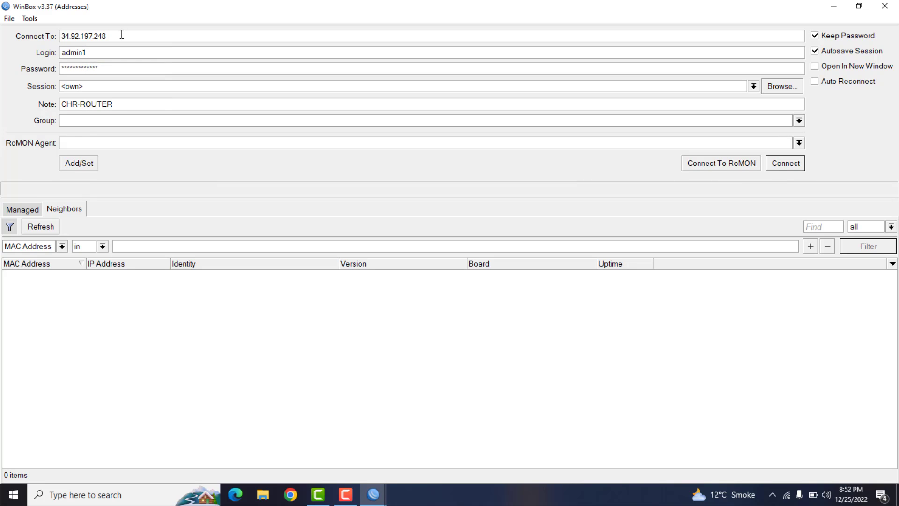
{"action": "type", "text": ":2"}
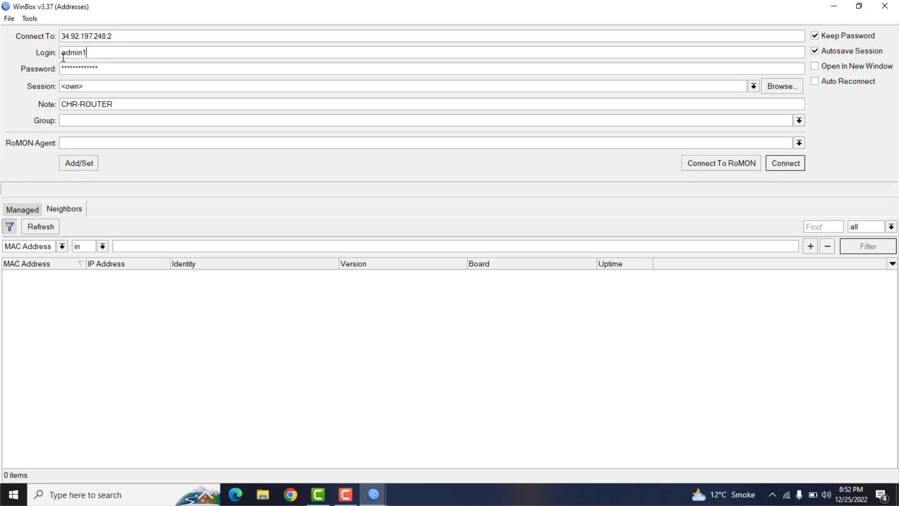
- Connect to the router at 34.92.197.248:2 with the filled-in login, maximize its session, and enlarge the interface
{"action": "key", "text": "Tab"}
{"action": "key", "text": "Tab"}
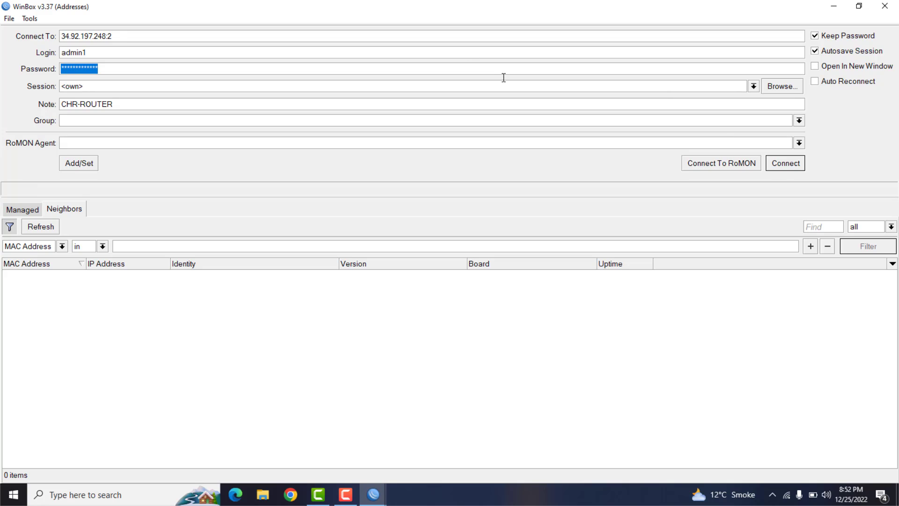
{"action": "left_click", "coordinate": [775, 162]}
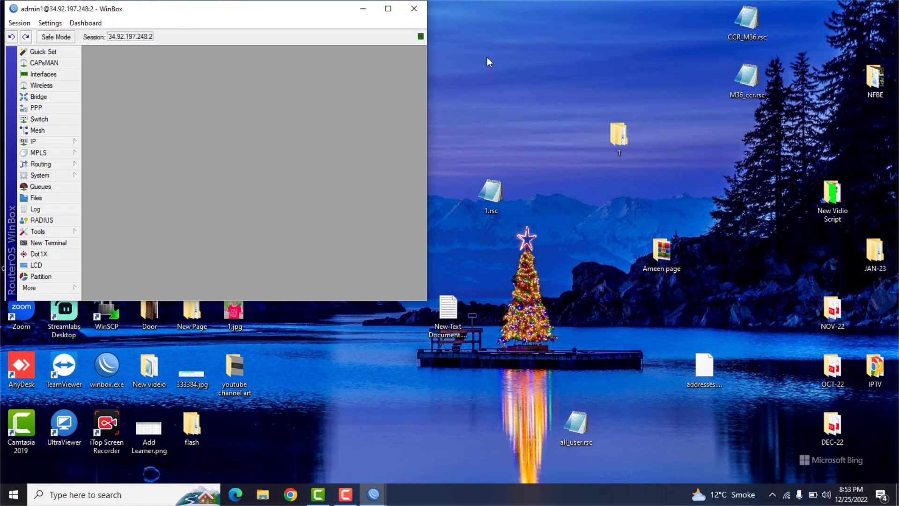
{"action": "left_click", "coordinate": [389, 9]}
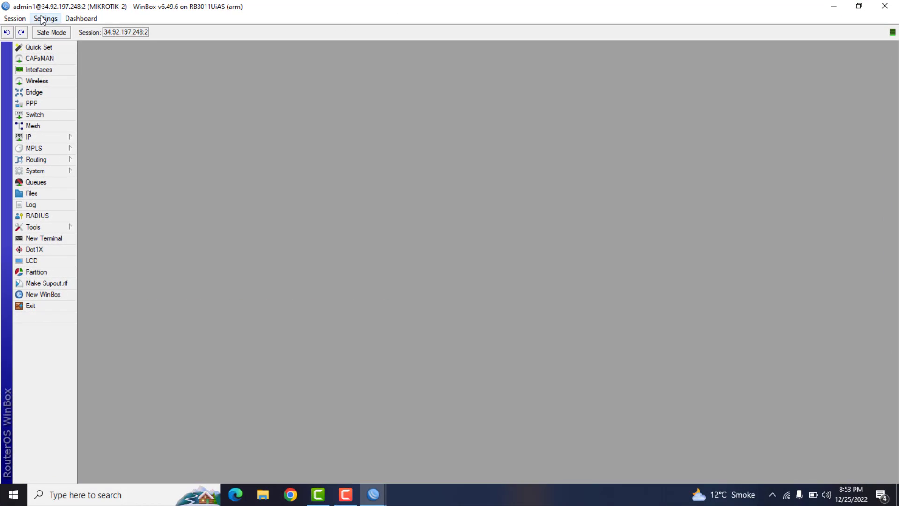
{"action": "left_click", "coordinate": [42, 19]}
{"action": "left_click", "coordinate": [66, 61]}
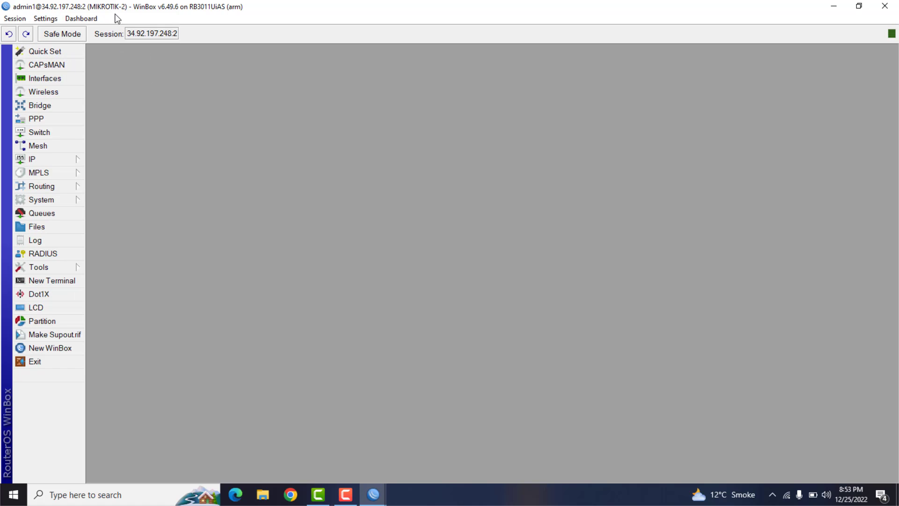
- Open a new WinBox login window and connect to the router at 34.92.197.248:3
{"action": "left_click", "coordinate": [60, 347]}
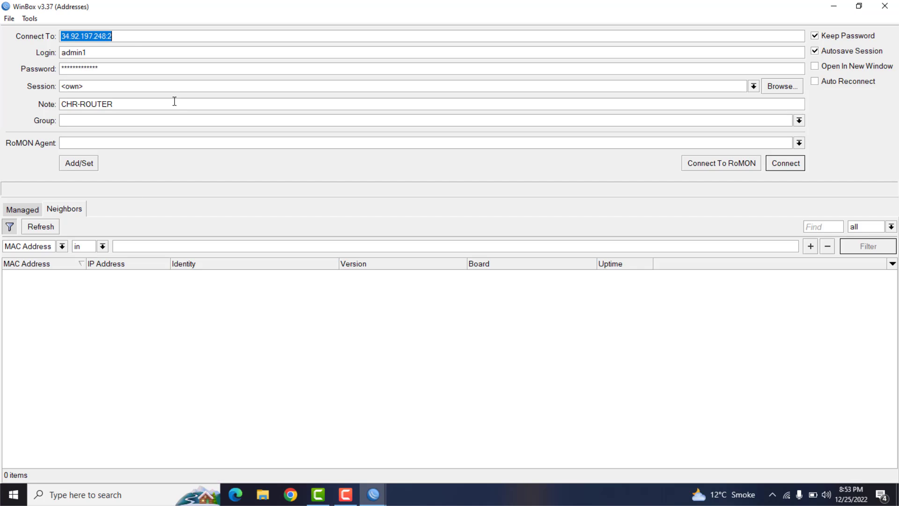
{"action": "left_click", "coordinate": [132, 36]}
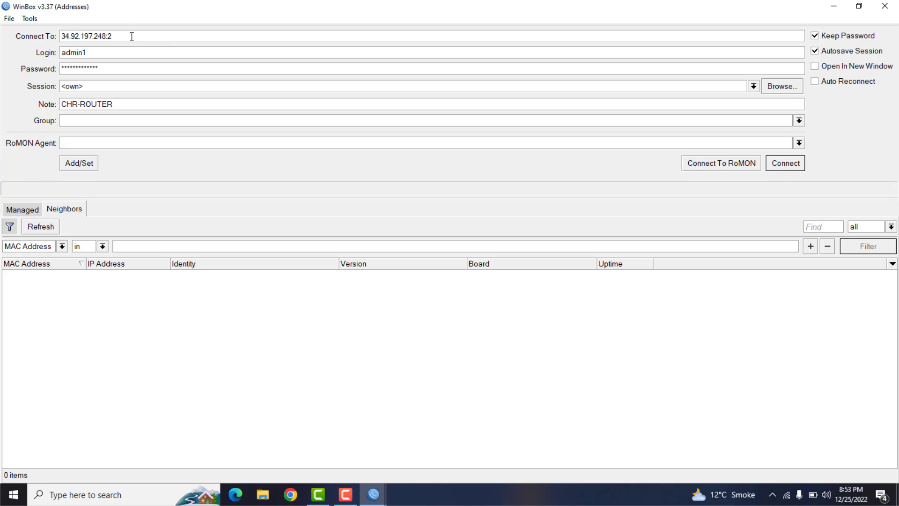
{"action": "key", "text": "BackSpace"}
{"action": "type", "text": "3"}
{"action": "left_click", "coordinate": [780, 165]}
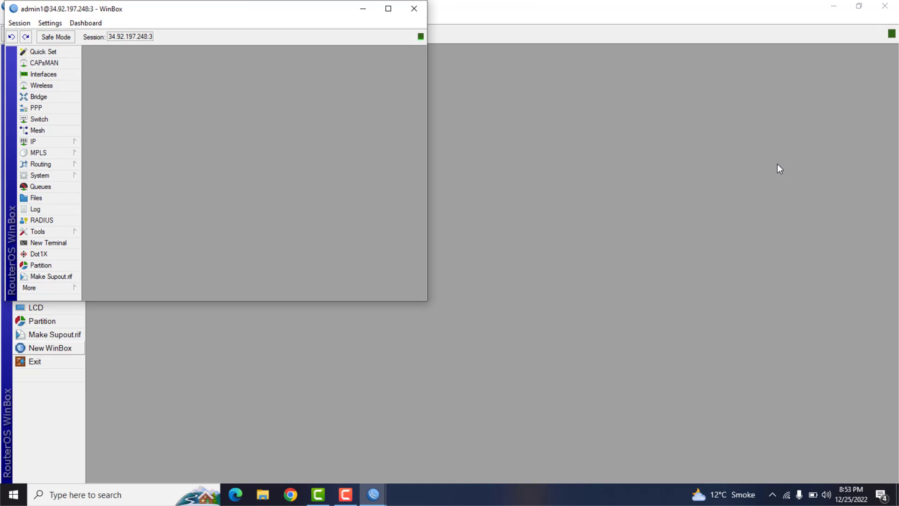
- Move the MIKROTIK-3 session window away from the corner and zoom its interface in by two levels
{"action": "left_click_drag", "start_coordinate": [303, 18], "coordinate": [673, 117]}
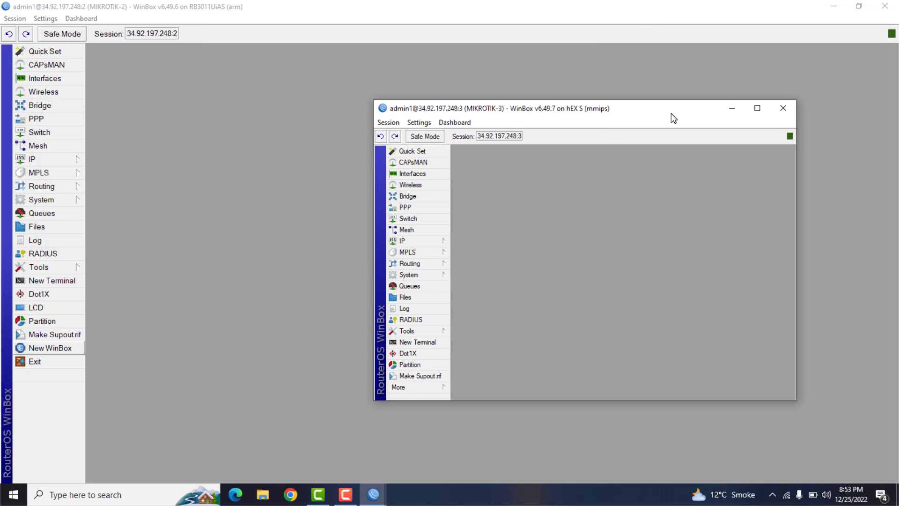
{"action": "left_click", "coordinate": [418, 123]}
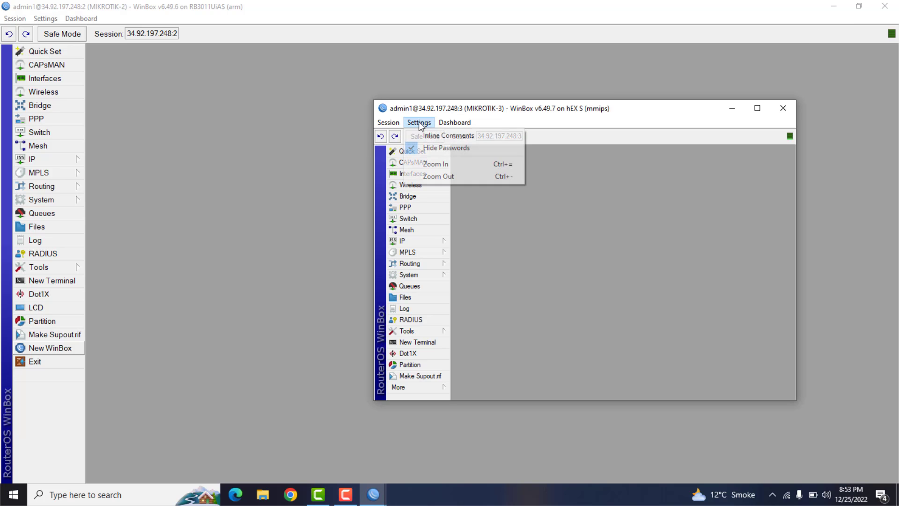
{"action": "left_click", "coordinate": [426, 163]}
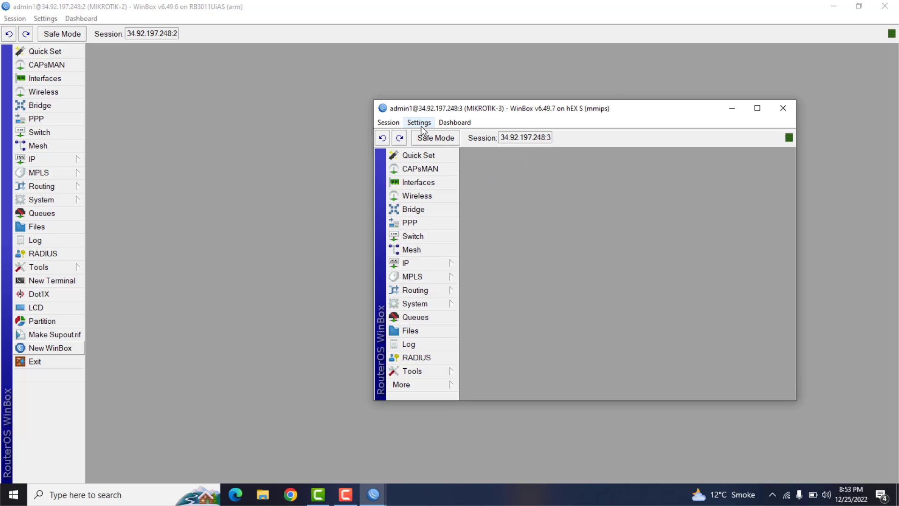
{"action": "left_click", "coordinate": [420, 124]}
{"action": "left_click", "coordinate": [432, 164]}
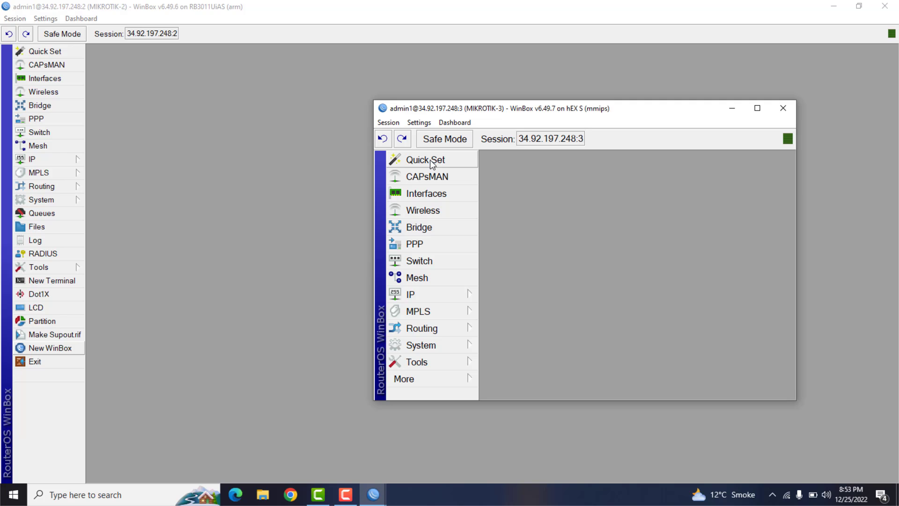
- Restore the MIKROTIK-2 session to a smaller window, place MIKROTIK-3 beside it, and minimize the MIKROTIK-3 session
{"action": "left_click", "coordinate": [858, 6]}
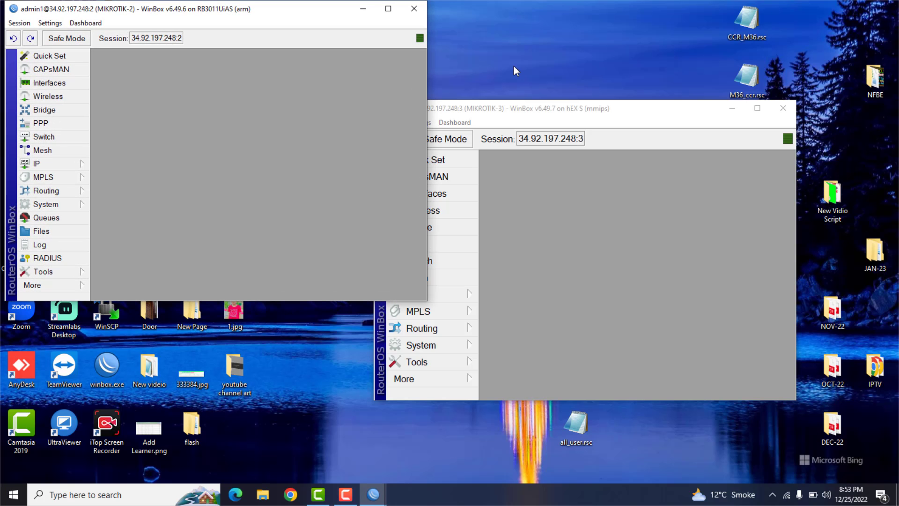
{"action": "left_click_drag", "start_coordinate": [517, 111], "coordinate": [585, 24]}
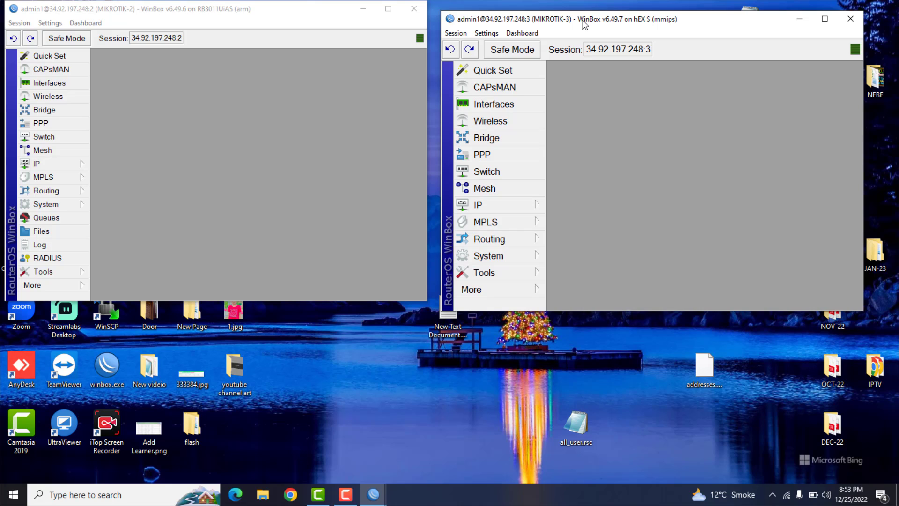
{"action": "left_click", "coordinate": [800, 20]}
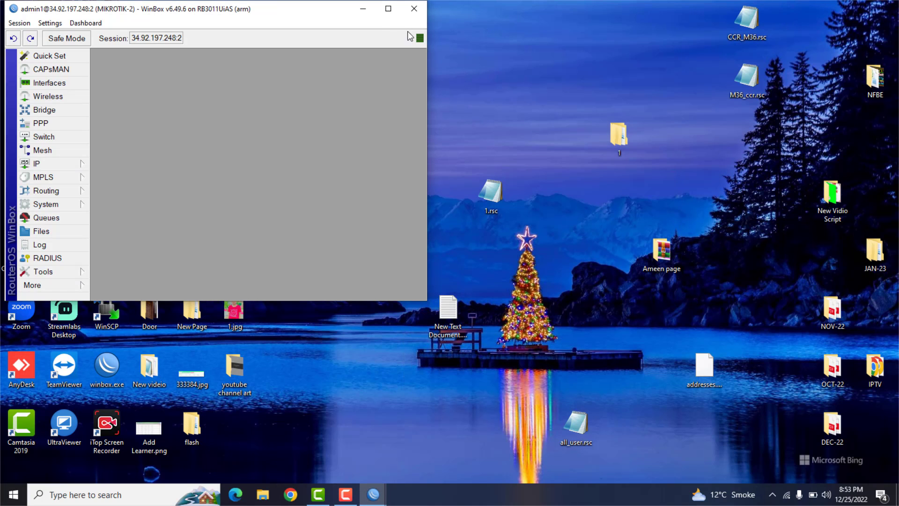
- Maximize the MIKROTIK-2 session, check the api service's port in its IP service list, and close the session
{"action": "left_click", "coordinate": [388, 9]}
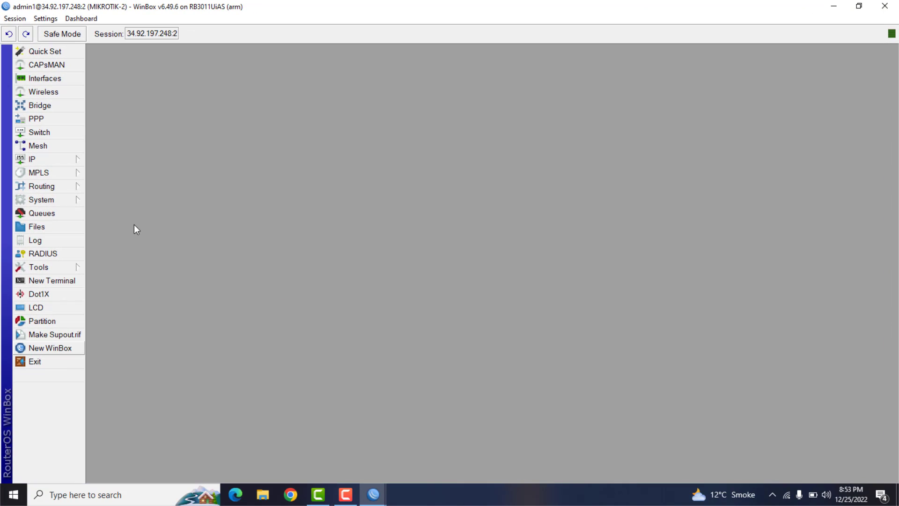
{"action": "left_click", "coordinate": [53, 161]}
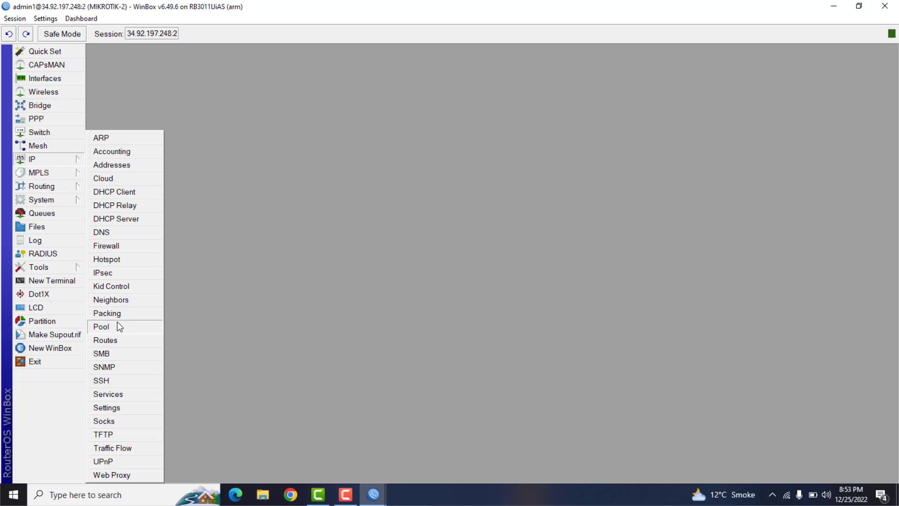
{"action": "left_click", "coordinate": [112, 394]}
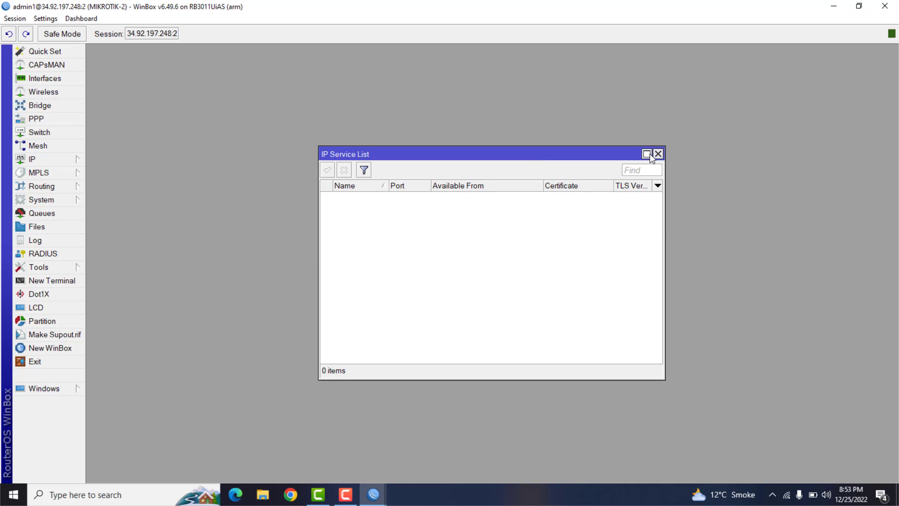
{"action": "left_click", "coordinate": [418, 199]}
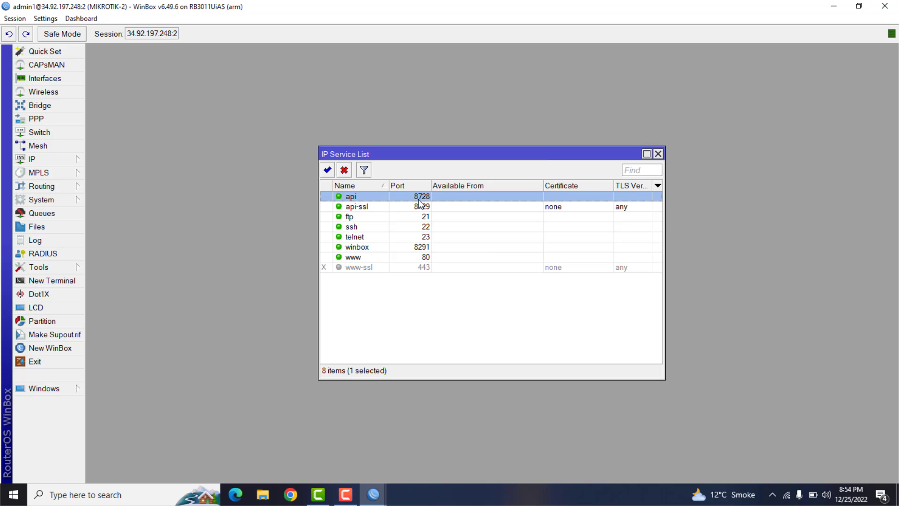
{"action": "left_click", "coordinate": [885, 6]}
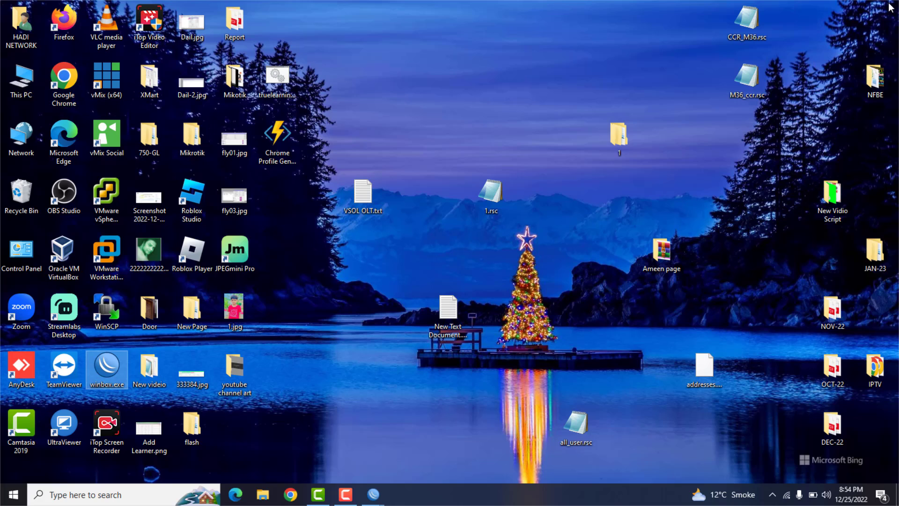
- Reopen WinBox, connect to 34.92.197.248 without a port, maximize the session, and select the PPP secret with remote address 192.168.50.2
{"action": "double_click", "coordinate": [107, 368]}
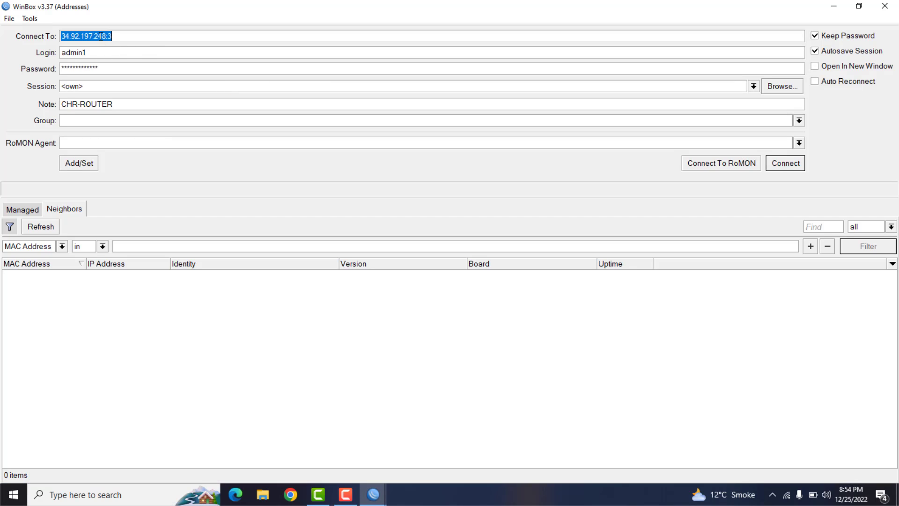
{"action": "left_click", "coordinate": [129, 32]}
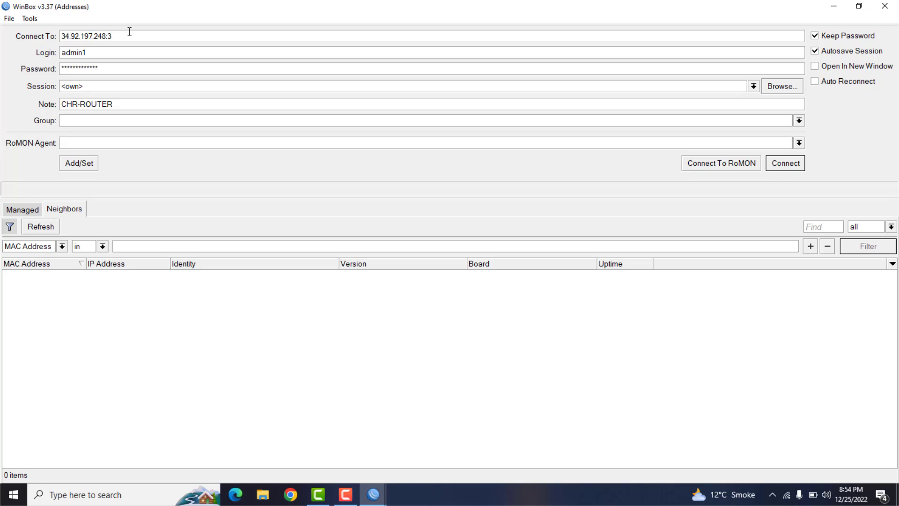
{"action": "key", "text": "BackSpace"}
{"action": "key", "text": "BackSpace"}
{"action": "key", "text": "Return"}
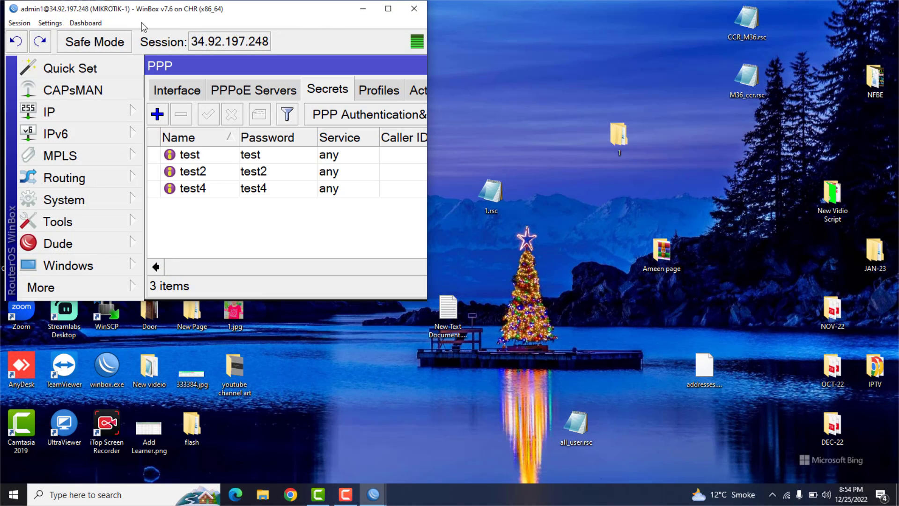
{"action": "double_click", "coordinate": [389, 13]}
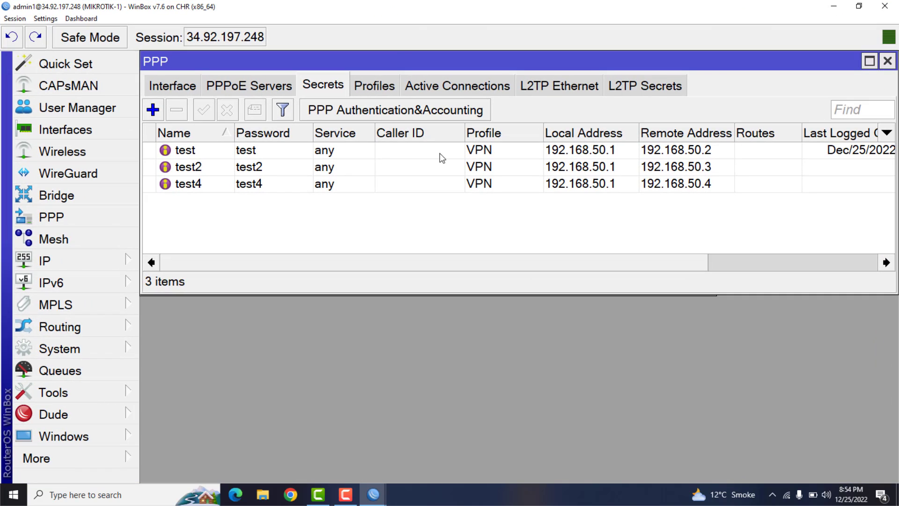
{"action": "left_click", "coordinate": [691, 153]}
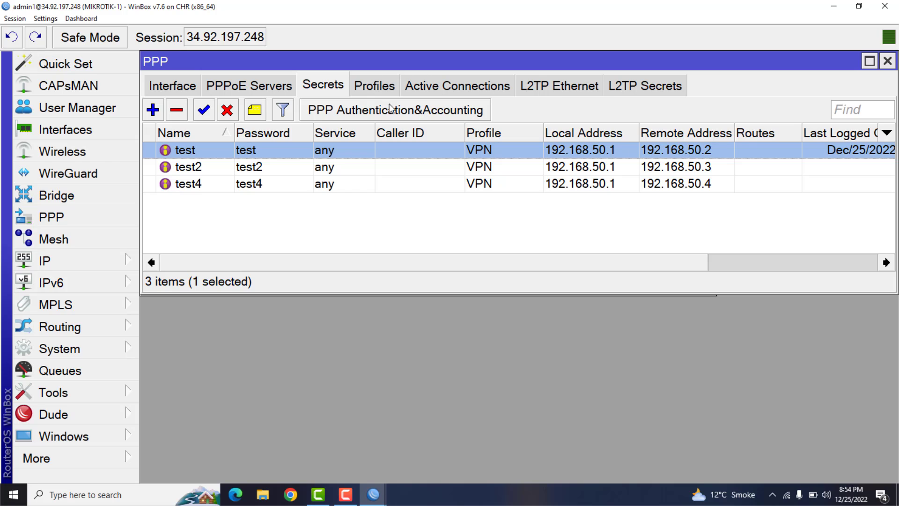
- Open the firewall NAT rule for destination port 2 and copy it as a new NAT rule
{"action": "left_click", "coordinate": [80, 260]}
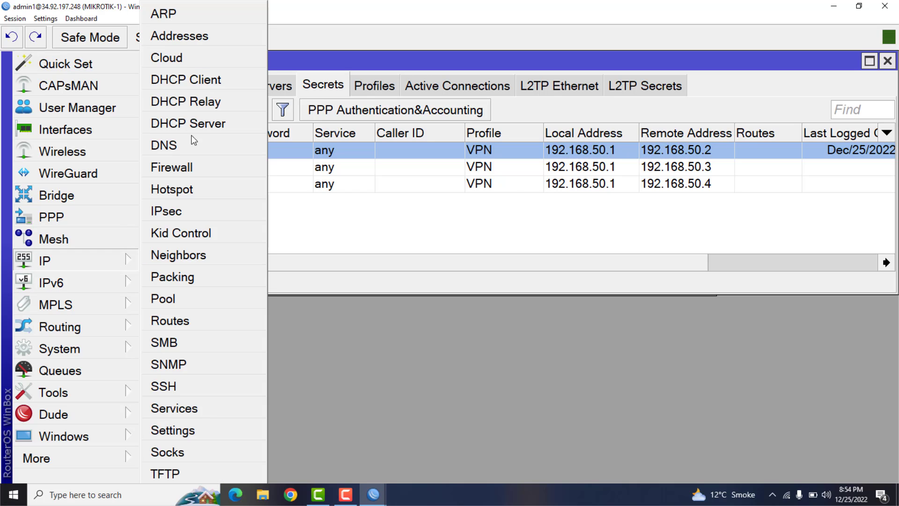
{"action": "left_click", "coordinate": [182, 166]}
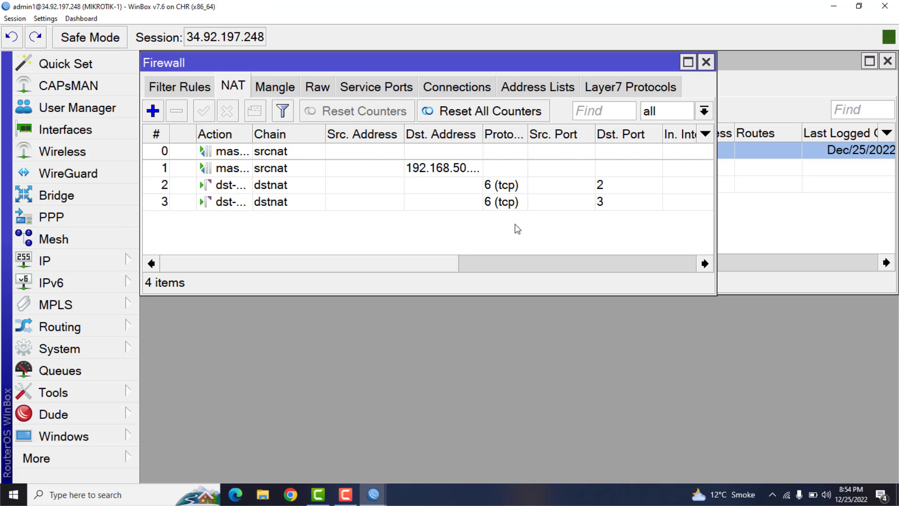
{"action": "left_click", "coordinate": [512, 187]}
{"action": "double_click", "coordinate": [512, 186]}
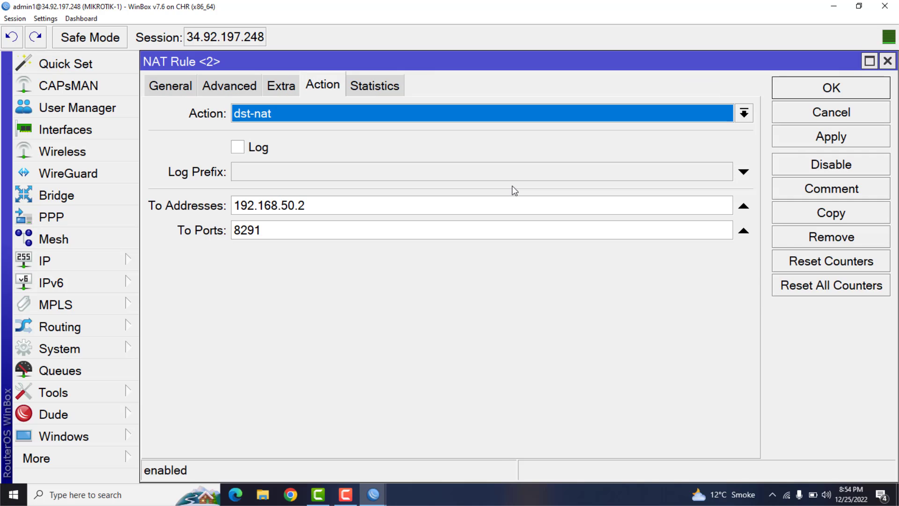
{"action": "left_click_drag", "start_coordinate": [317, 205], "coordinate": [234, 232]}
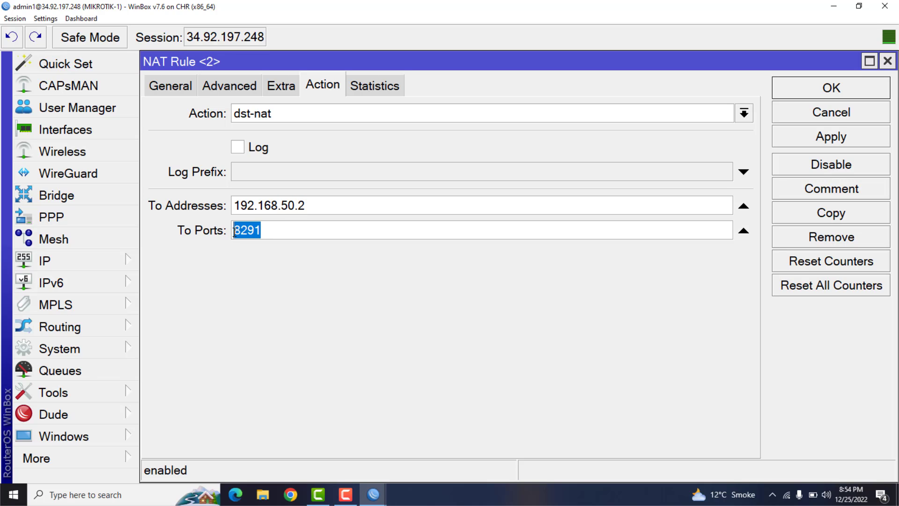
{"action": "left_click", "coordinate": [805, 218]}
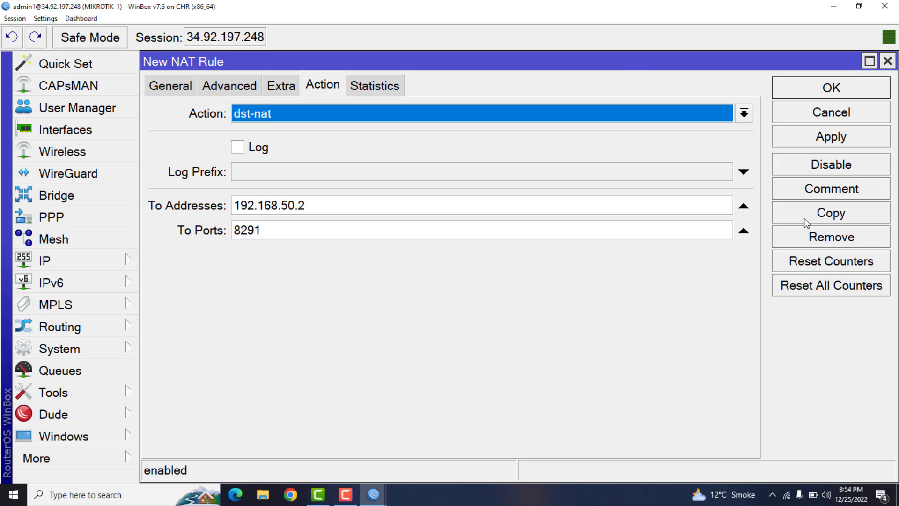
- Set the copied NAT rule's forwarding target port to 8728
{"action": "left_click", "coordinate": [274, 234]}
{"action": "key", "text": "BackSpace"}
{"action": "key", "text": "BackSpace"}
{"action": "key", "text": "BackSpace"}
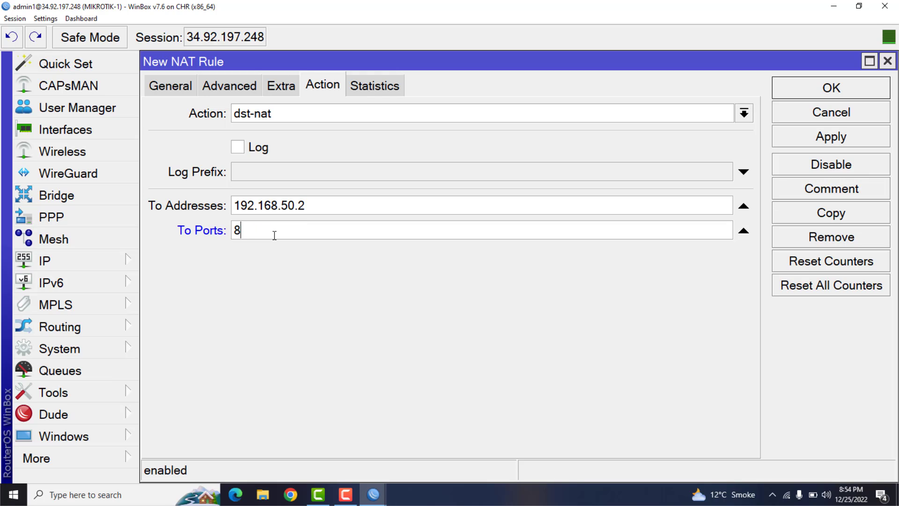
{"action": "type", "text": "728"}
- Set the copied NAT rule's destination port to 10 and save the rule
{"action": "left_click", "coordinate": [167, 89]}
{"action": "left_click", "coordinate": [300, 295]}
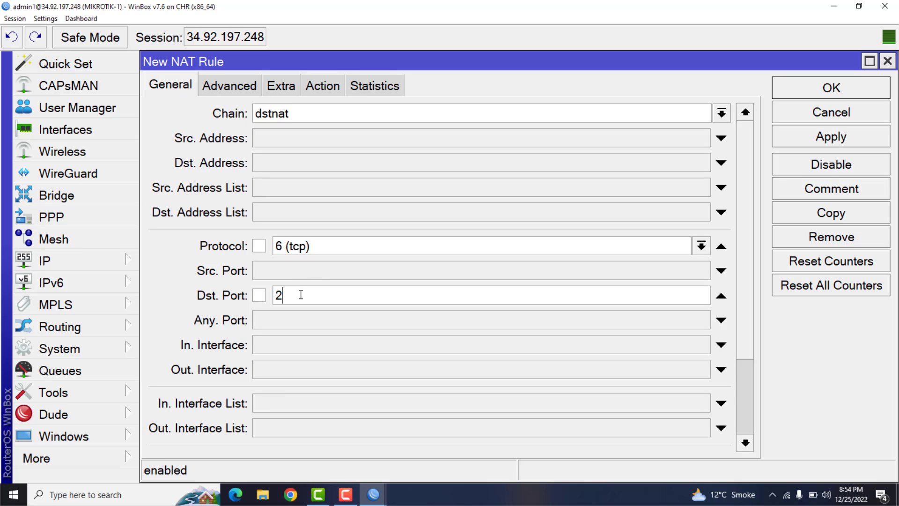
{"action": "double_click", "coordinate": [300, 295]}
{"action": "key", "text": "BackSpace"}
{"action": "type", "text": "10"}
{"action": "left_click", "coordinate": [859, 131]}
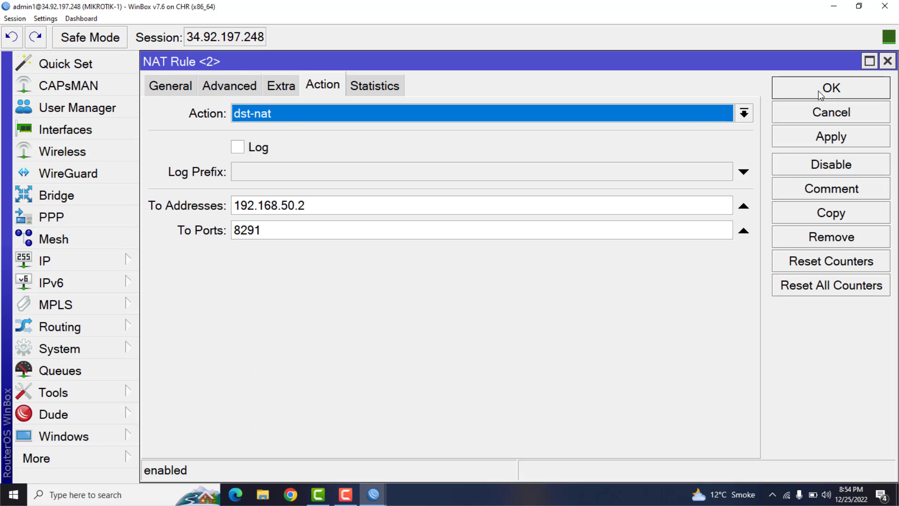
{"action": "left_click", "coordinate": [821, 96]}
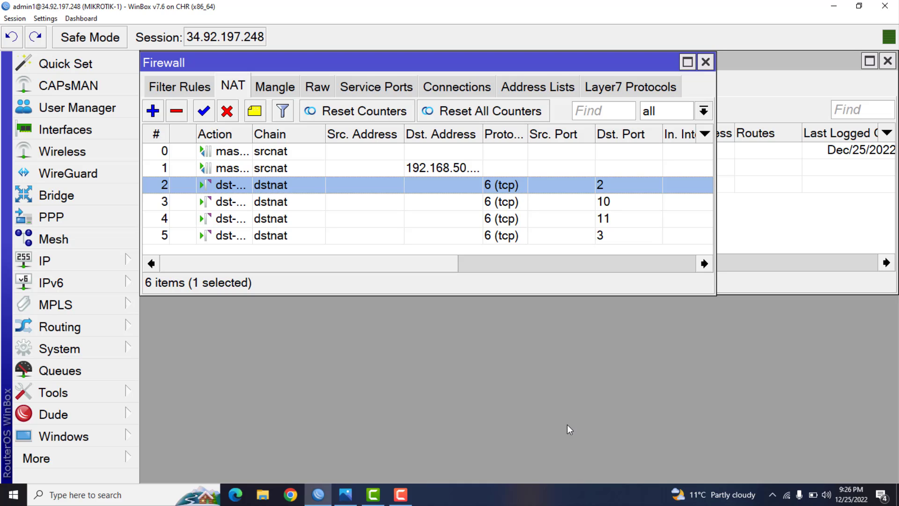
- Open the CHR router's IP service list to check the service ports
{"action": "left_click", "coordinate": [55, 263]}
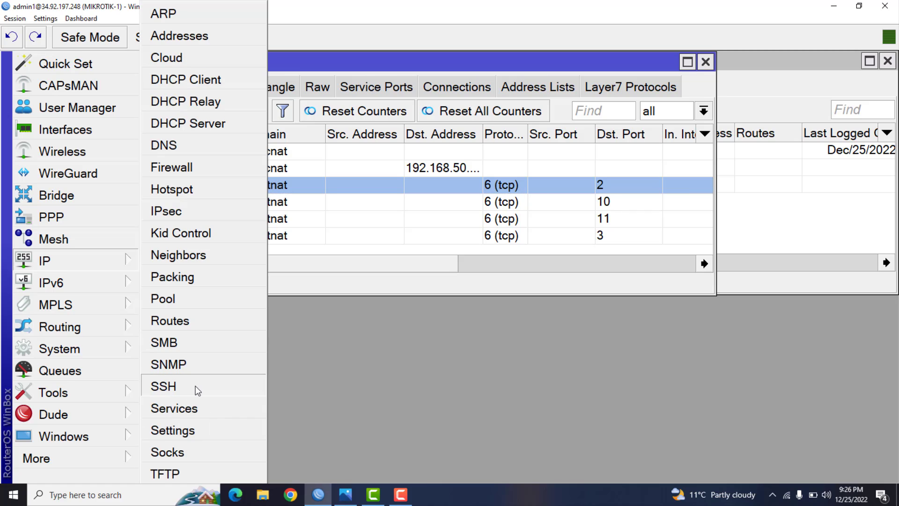
{"action": "left_click", "coordinate": [190, 409]}
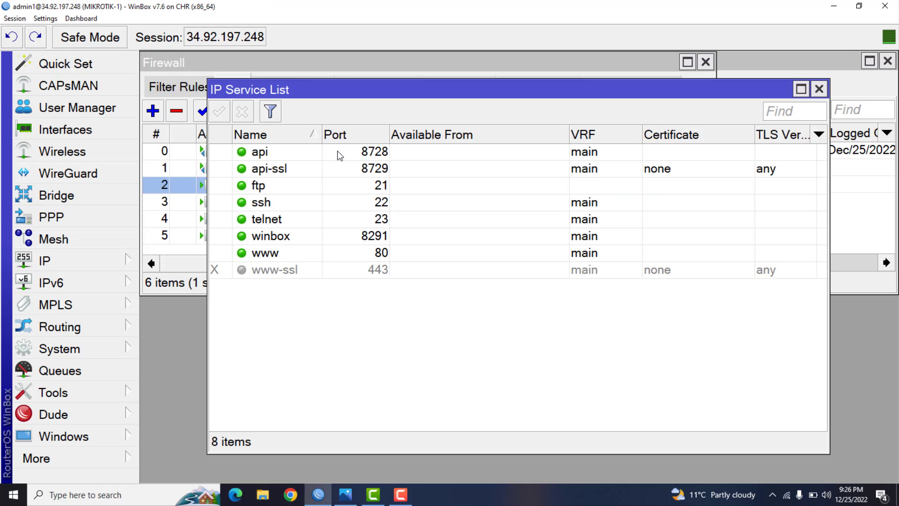
- Check the port of the api service in the IP service list and close the list
{"action": "left_click", "coordinate": [337, 154]}
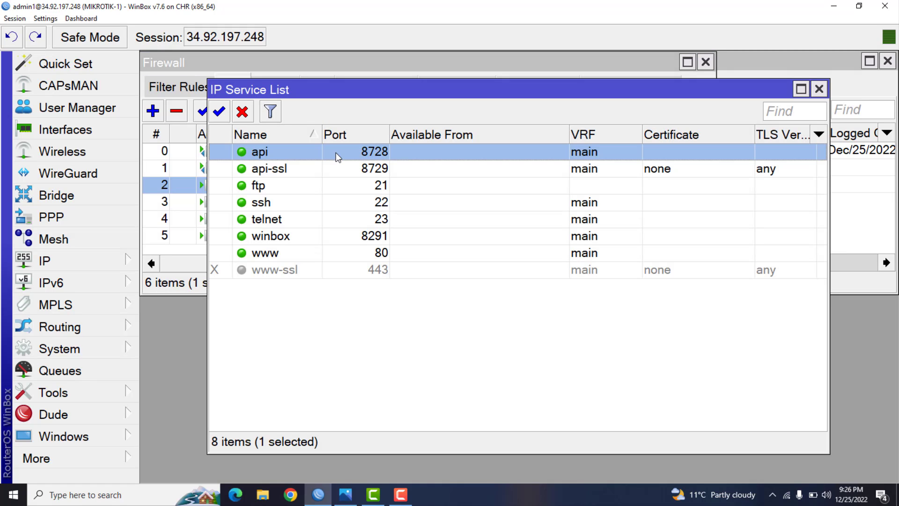
{"action": "left_click", "coordinate": [819, 89]}
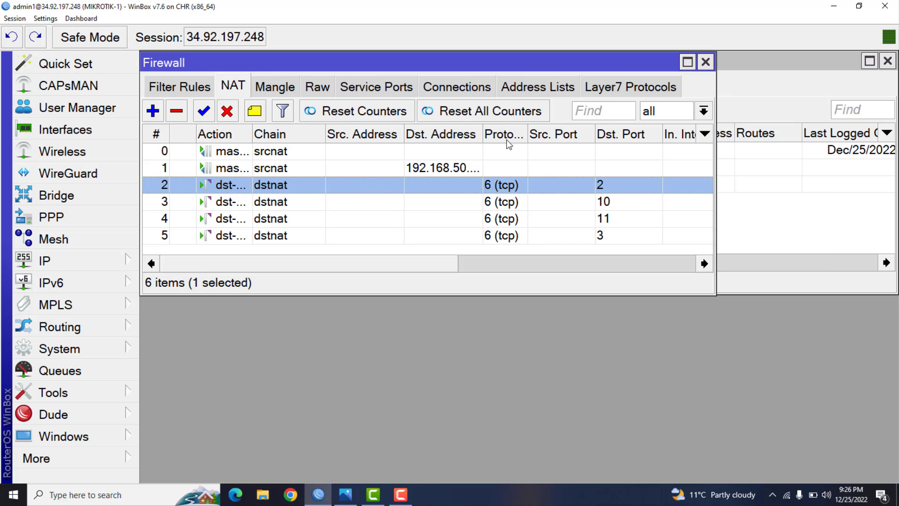
- Review the forwarding target and destination port of the NAT rule for port 2, close it, and maximize the Firewall window
{"action": "double_click", "coordinate": [467, 183]}
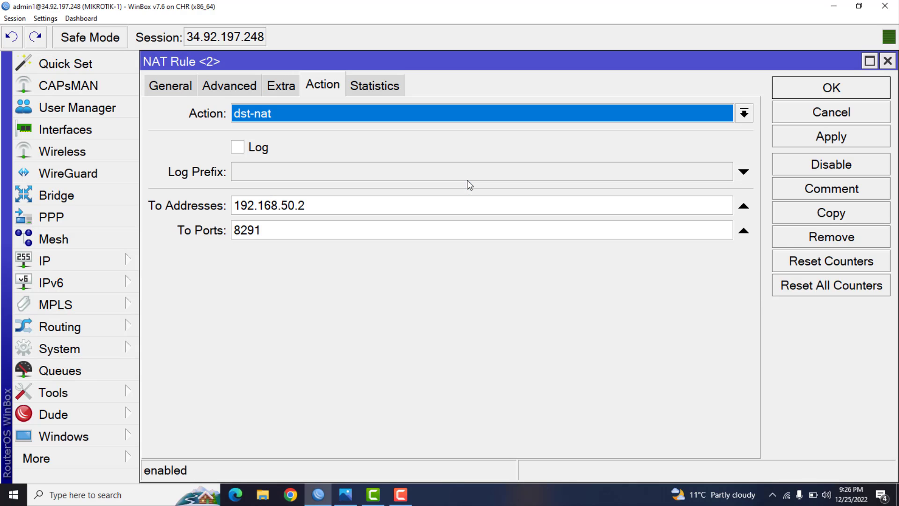
{"action": "left_click", "coordinate": [184, 93]}
{"action": "double_click", "coordinate": [294, 295]}
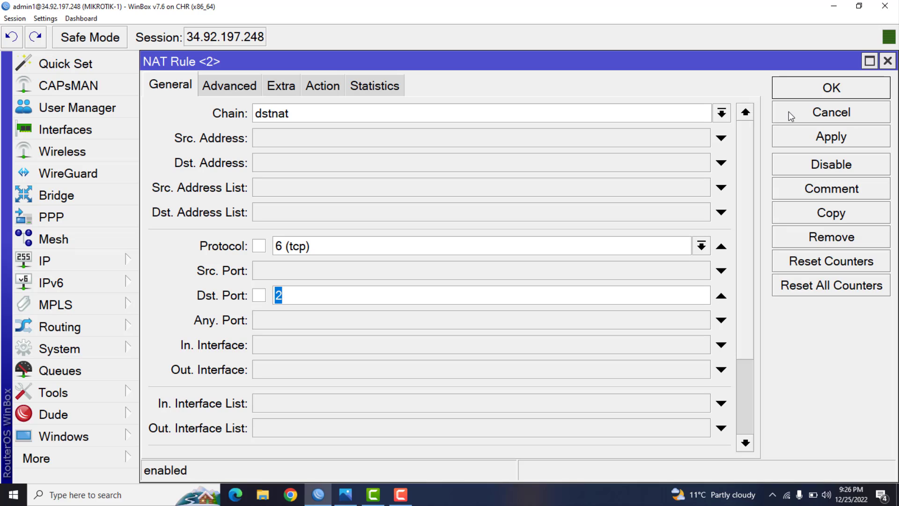
{"action": "left_click", "coordinate": [791, 86]}
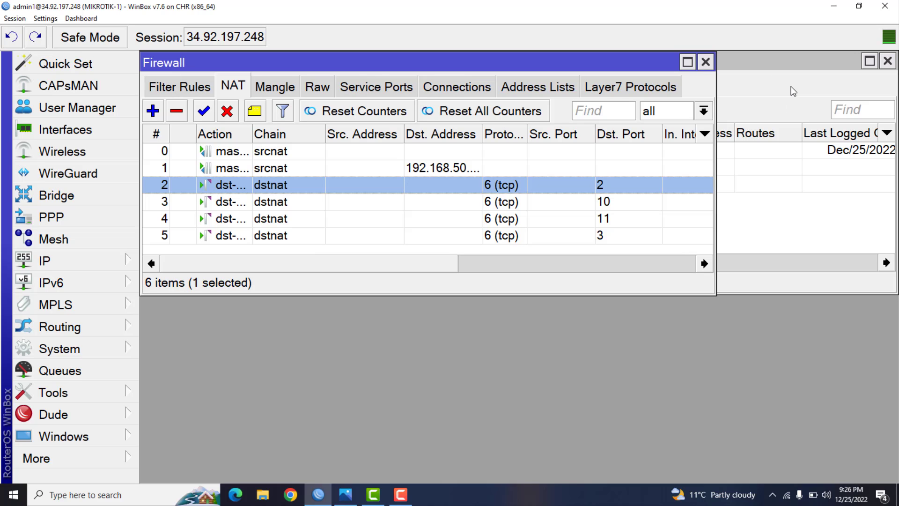
{"action": "left_click", "coordinate": [691, 61]}
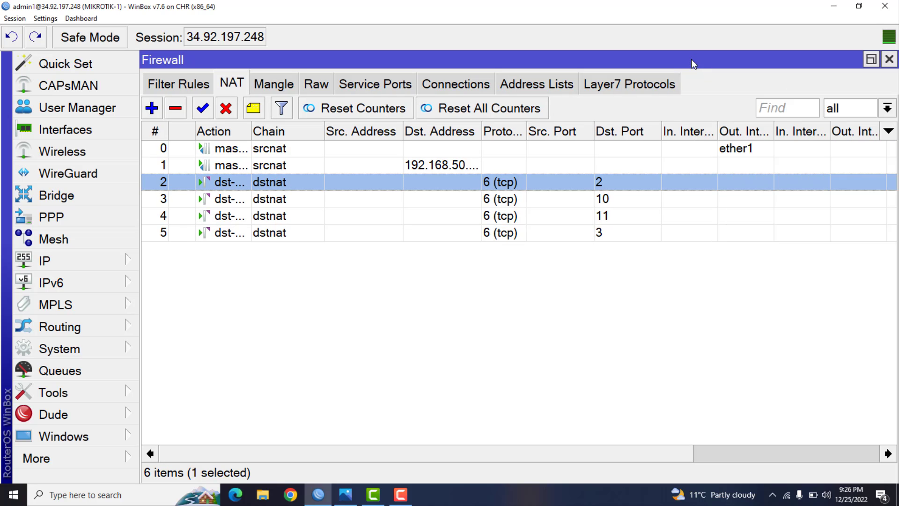